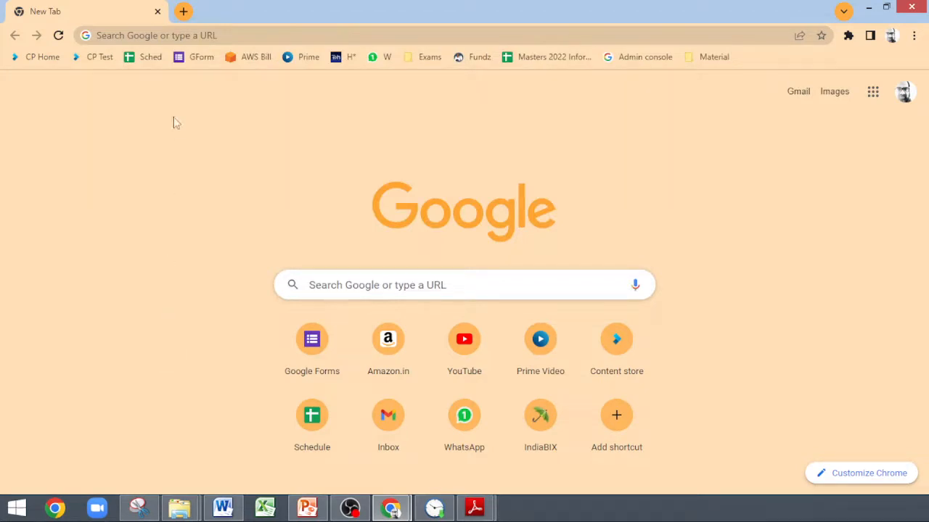
Step: Load consortiumofnlus.ac.in in Chrome using the address bar's autocompleted suggestion
click(210, 36)
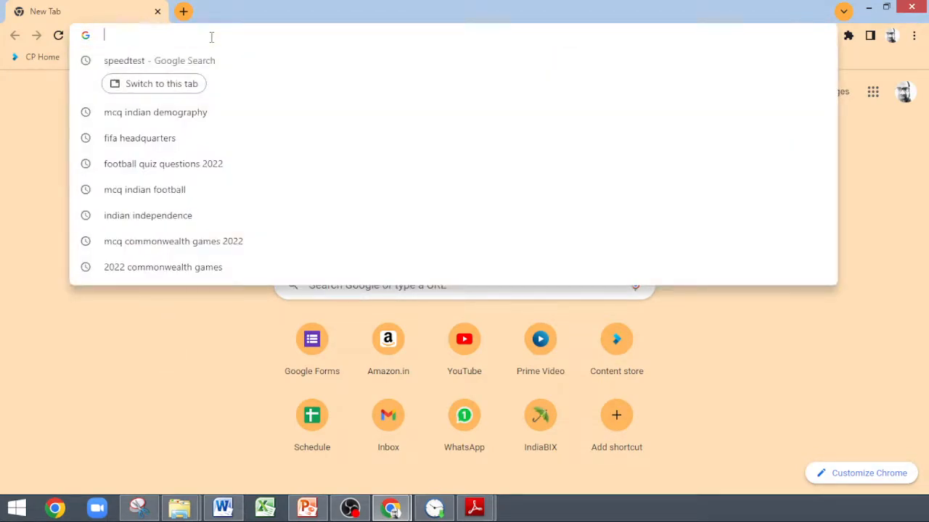
text(consort)
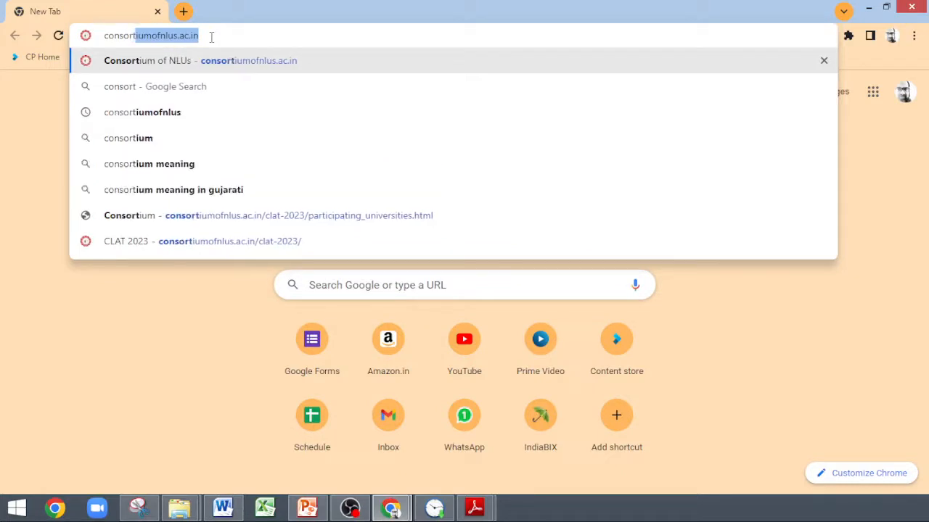
key(Right)
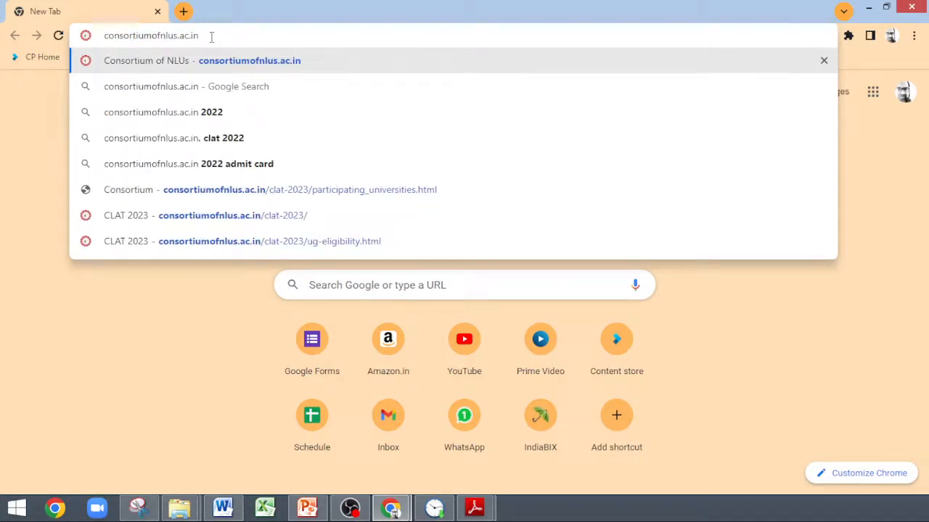
key(Return)
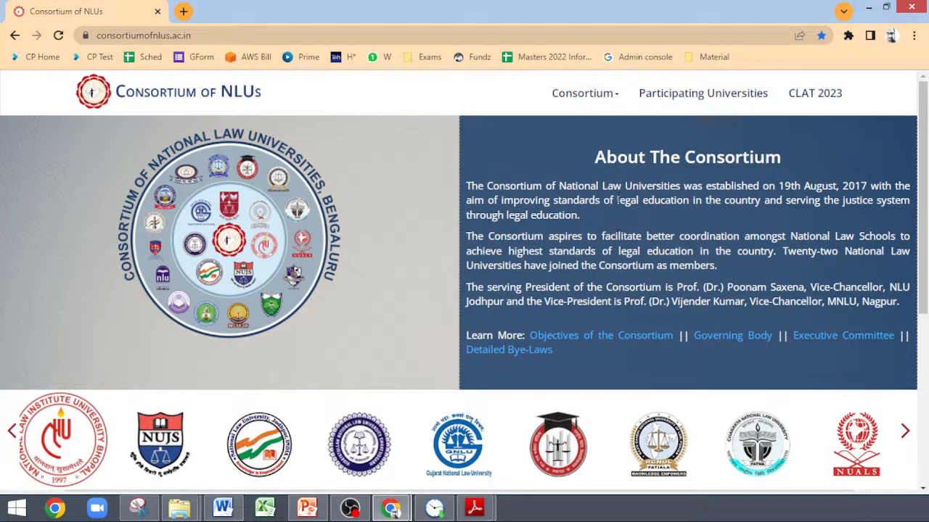
scroll(747, 203, down, 3)
scroll(711, 222, down, 1)
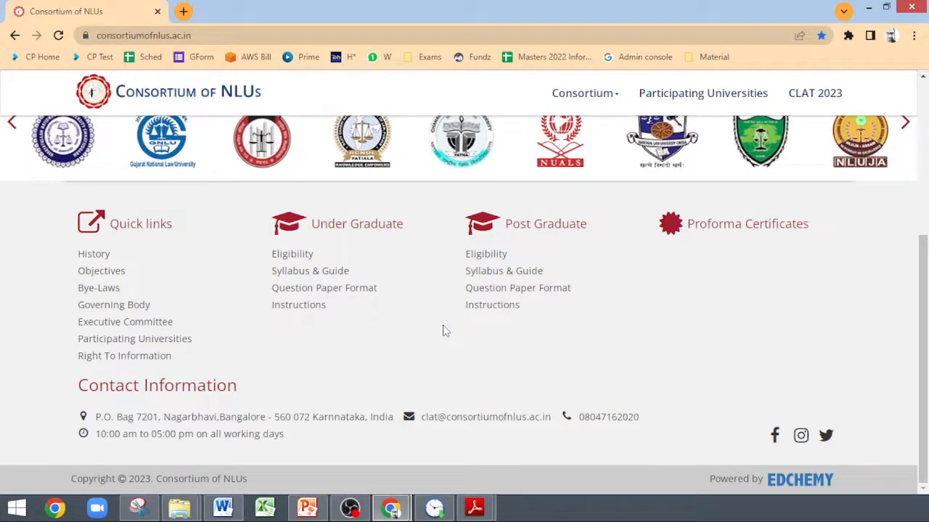
scroll(445, 330, up, 1)
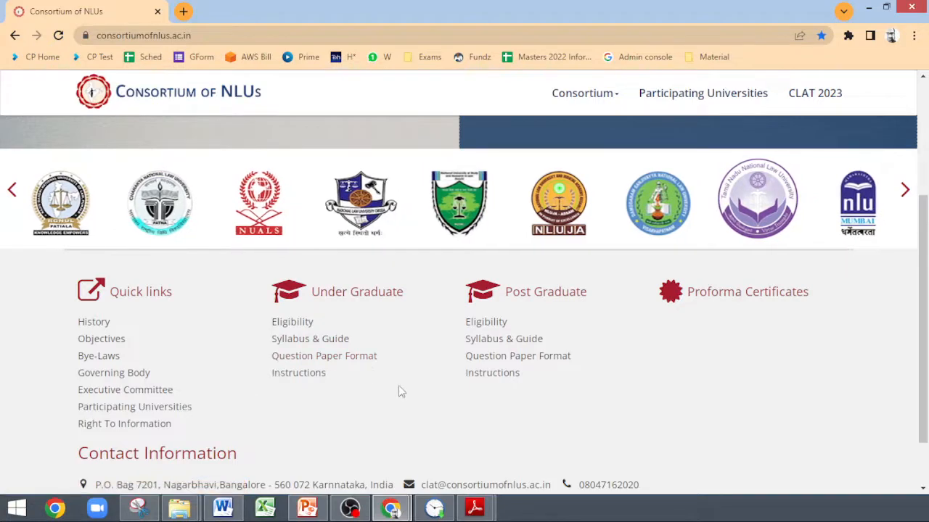
scroll(418, 406, up, 4)
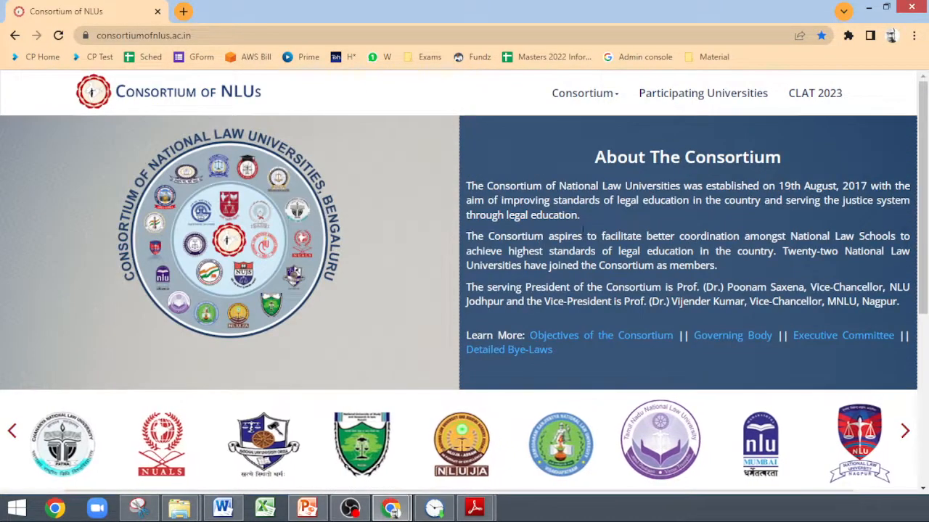
scroll(583, 231, down, 5)
Step: Open the Under Graduate Eligibility page from the footer and scroll through it
click(303, 260)
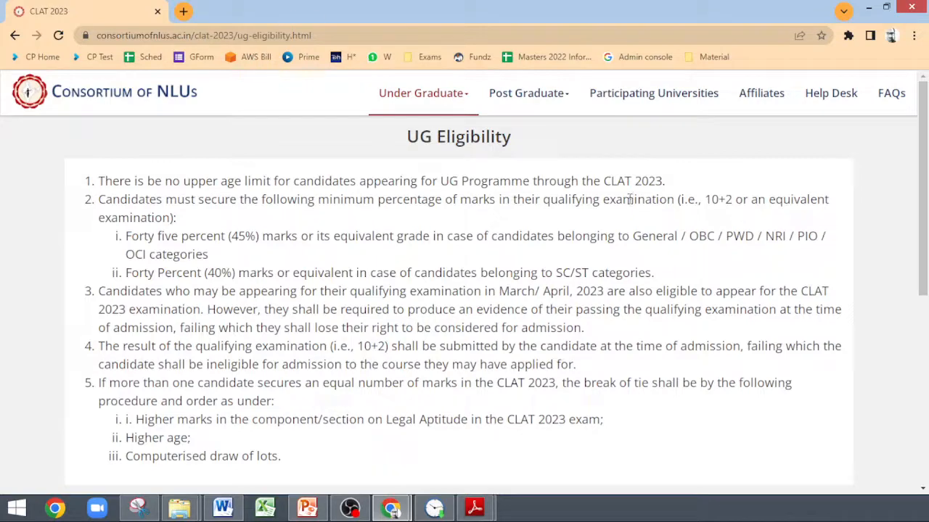
scroll(447, 206, down, 2)
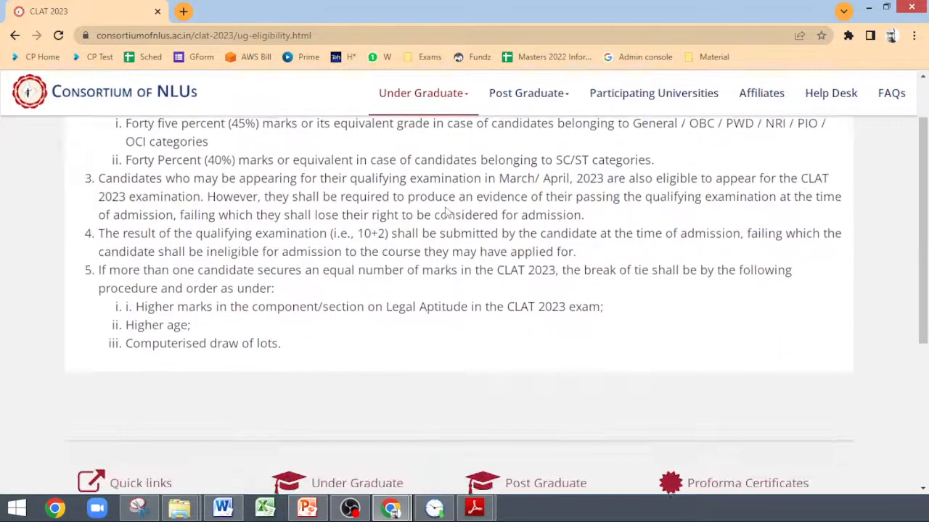
scroll(443, 207, up, 2)
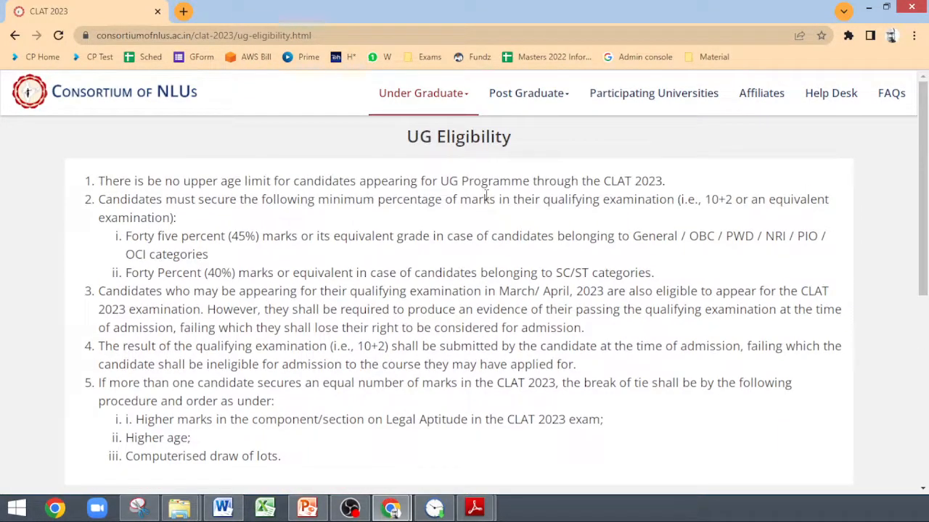
scroll(498, 192, down, 3)
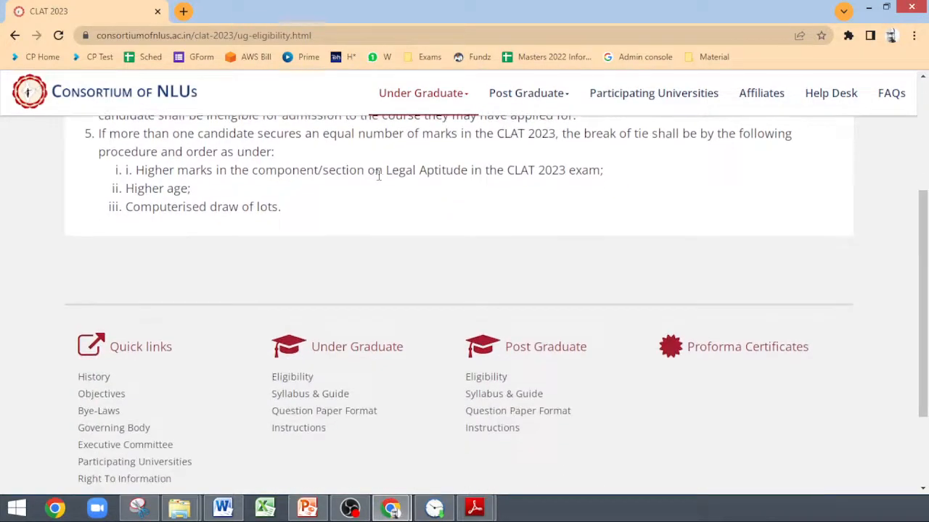
Step: Read the UG Syllabus & Guide page, then the Question Paper Format (150 marks, 2 hours)
click(347, 397)
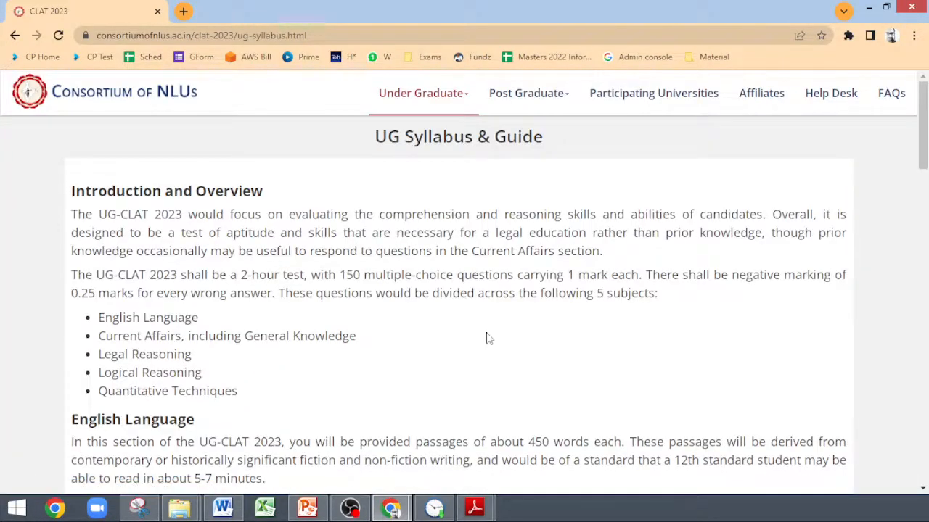
scroll(487, 337, down, 4)
scroll(487, 337, up, 3)
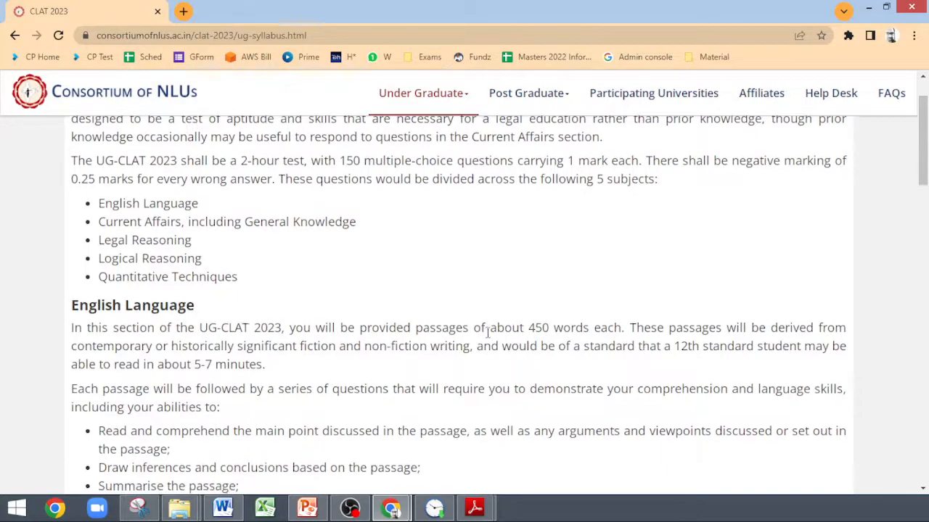
scroll(488, 332, down, 2)
scroll(488, 337, down, 3)
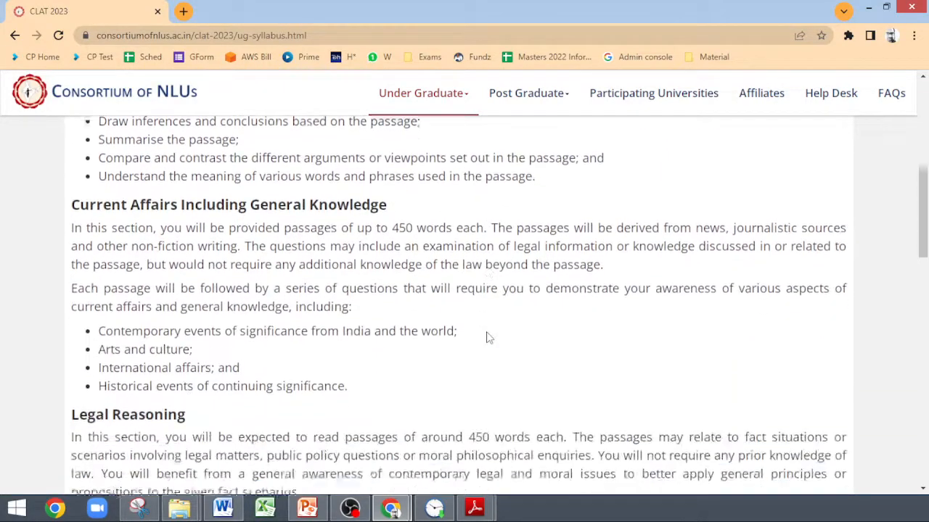
scroll(487, 337, up, 3)
scroll(488, 337, down, 1)
scroll(487, 337, down, 5)
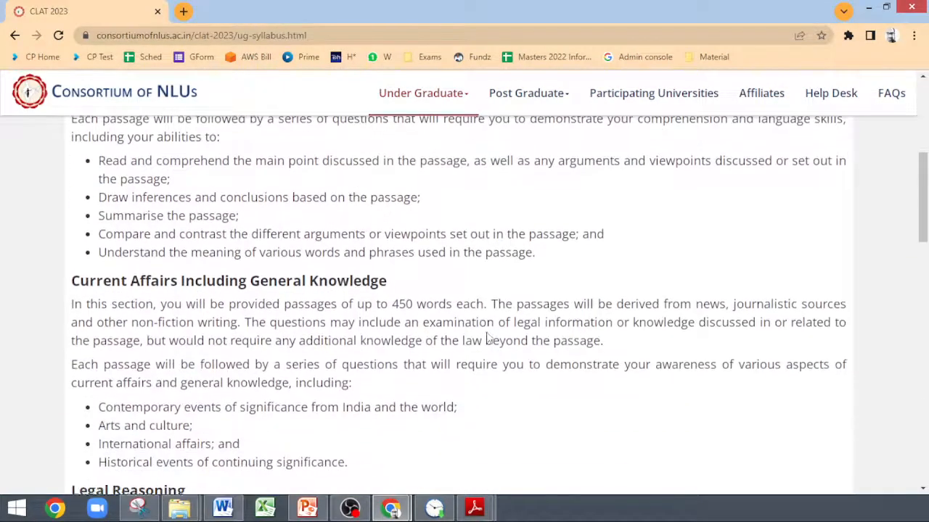
scroll(488, 337, down, 7)
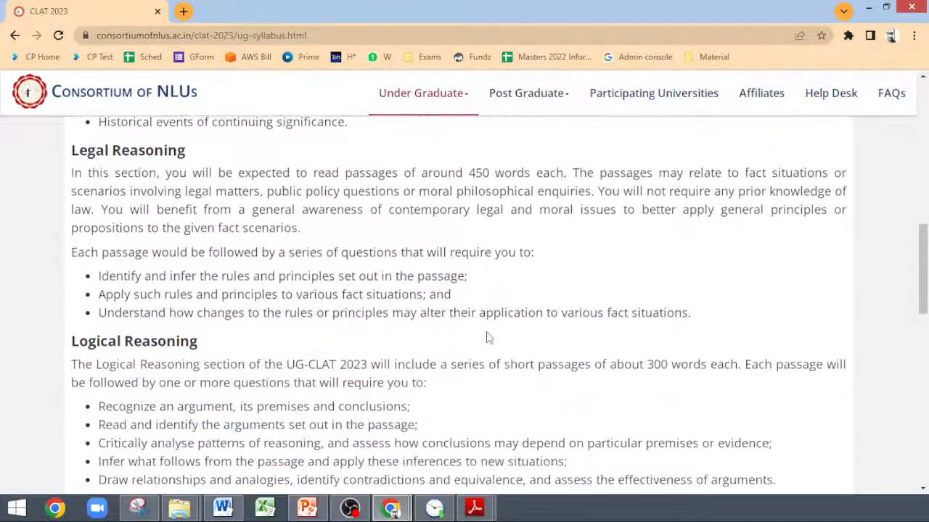
scroll(488, 337, down, 4)
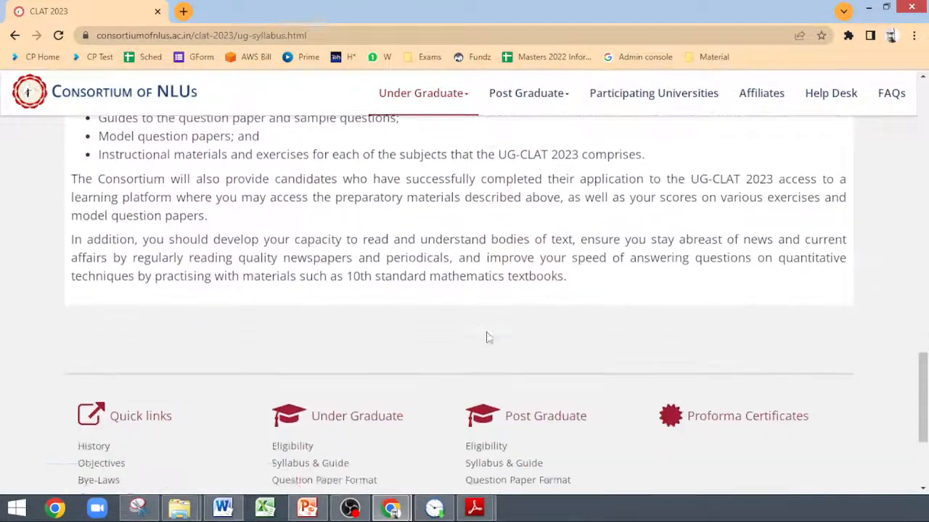
click(366, 412)
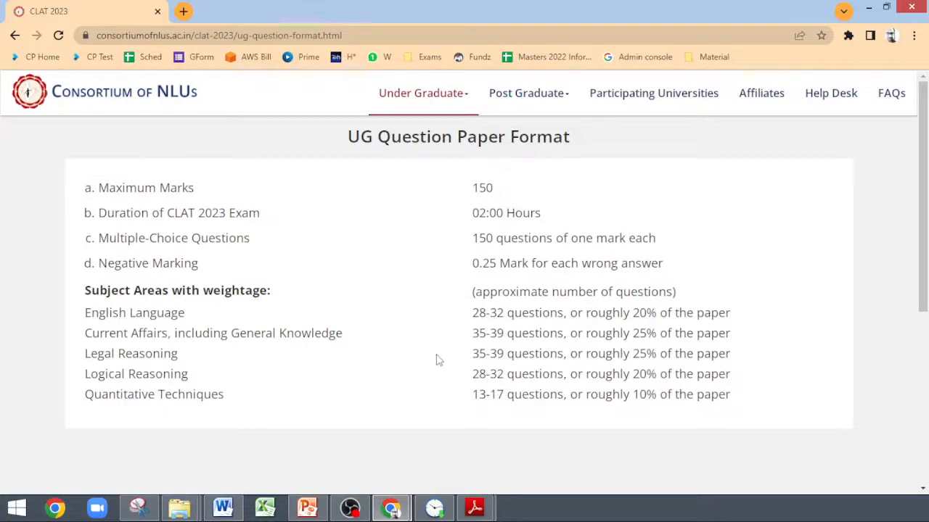
scroll(435, 366, down, 4)
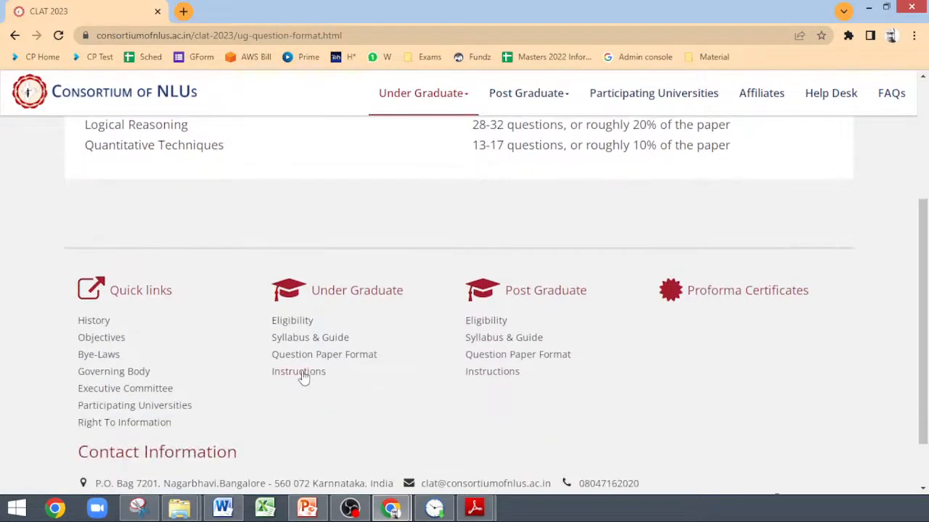
Step: Open the UG Programme Instructions page and scroll down to 'Documents to be uploaded'
click(300, 374)
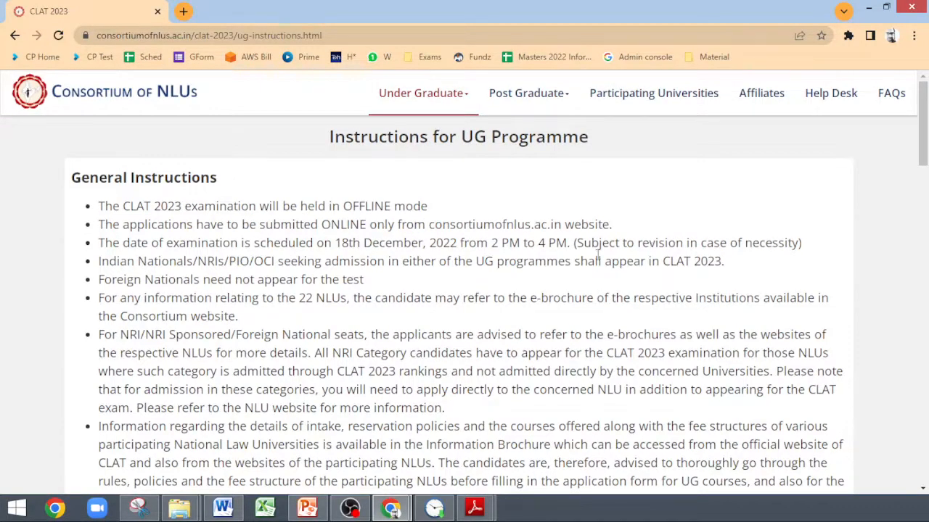
scroll(540, 245, down, 5)
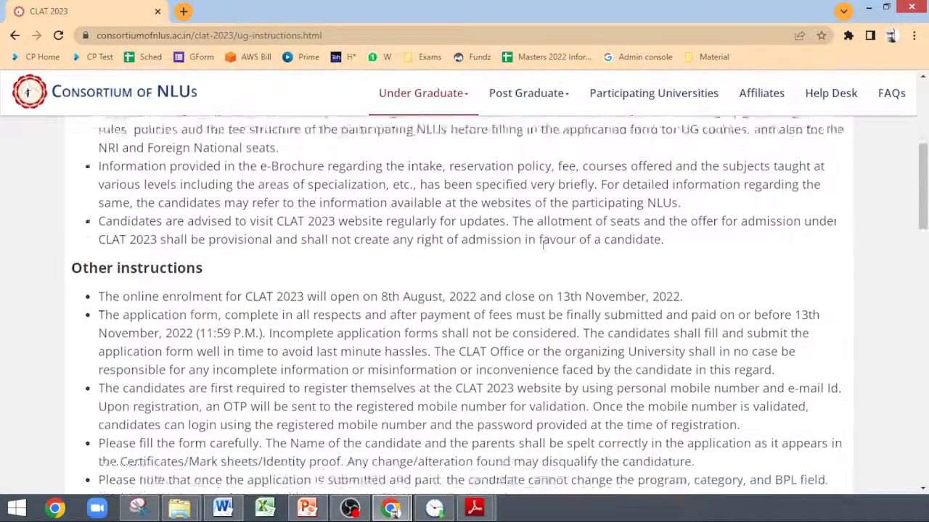
scroll(541, 243, down, 4)
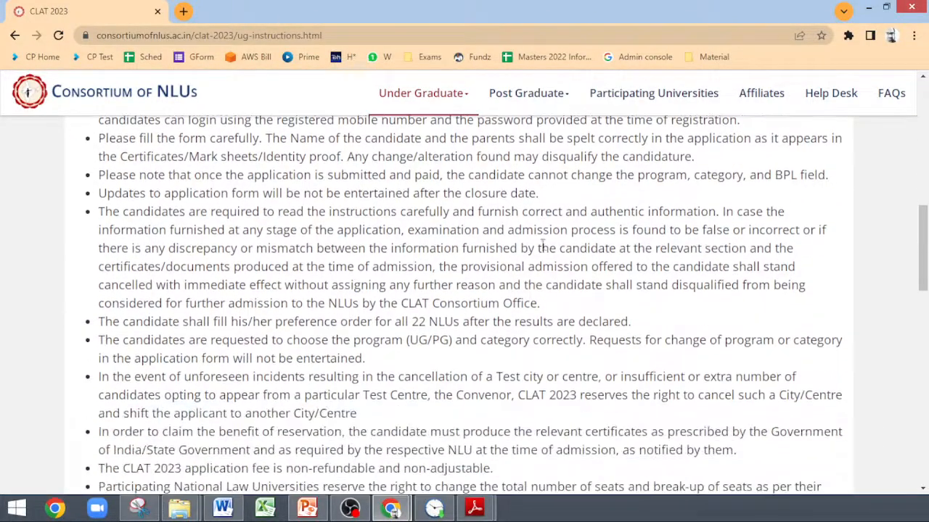
scroll(544, 248, down, 1)
scroll(544, 252, down, 4)
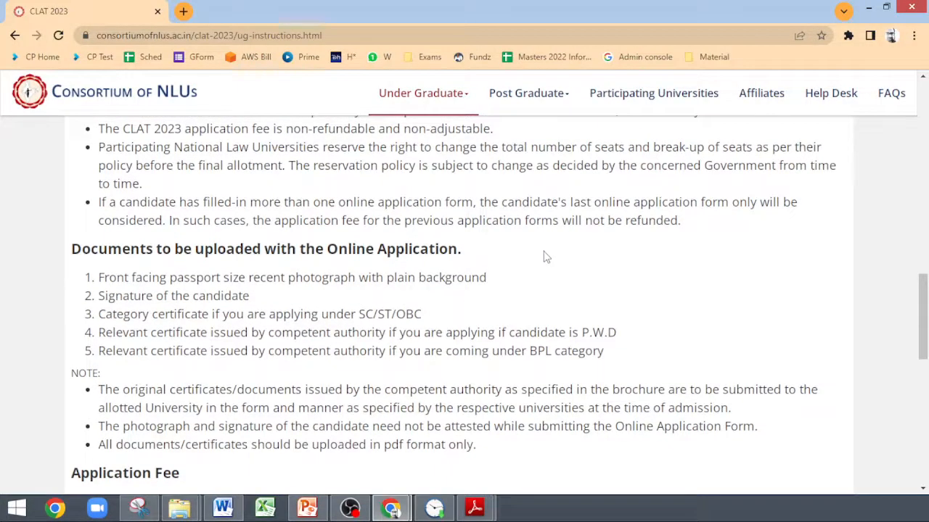
scroll(473, 299, down, 1)
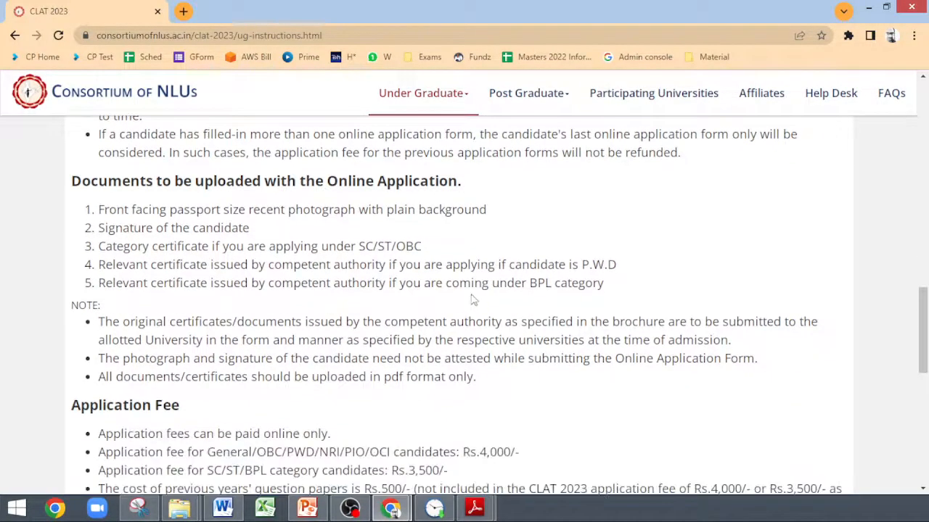
Step: Highlight each required upload: photograph, signature, SC/ST/OBC, P.W.D and BPL certificates
drag(327, 181, 472, 191)
click(531, 215)
drag(111, 211, 476, 216)
click(242, 238)
drag(97, 228, 276, 229)
click(356, 225)
drag(361, 247, 427, 248)
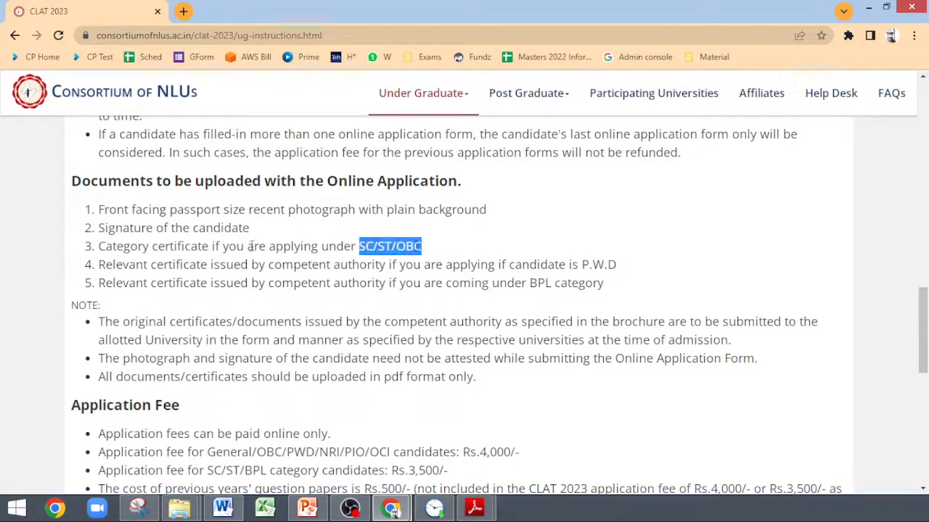
drag(106, 247, 205, 242)
click(320, 282)
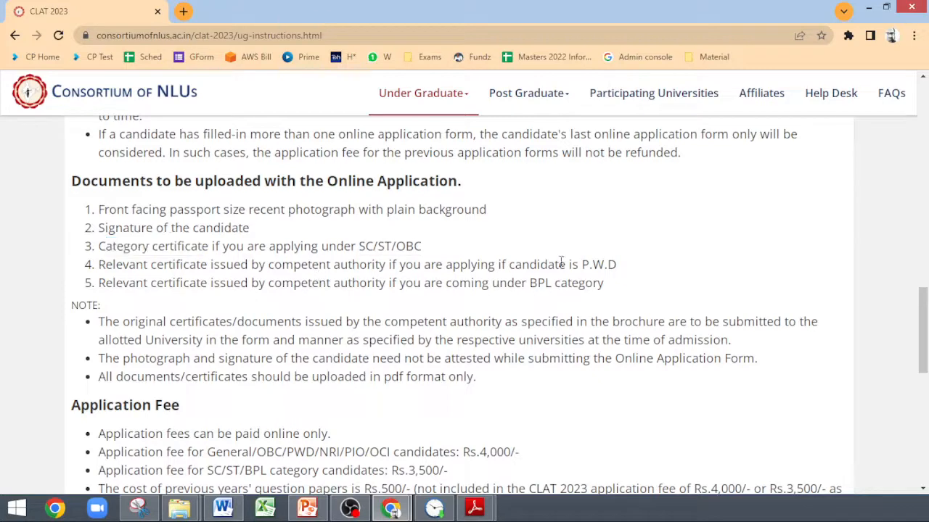
drag(99, 264, 617, 286)
click(555, 307)
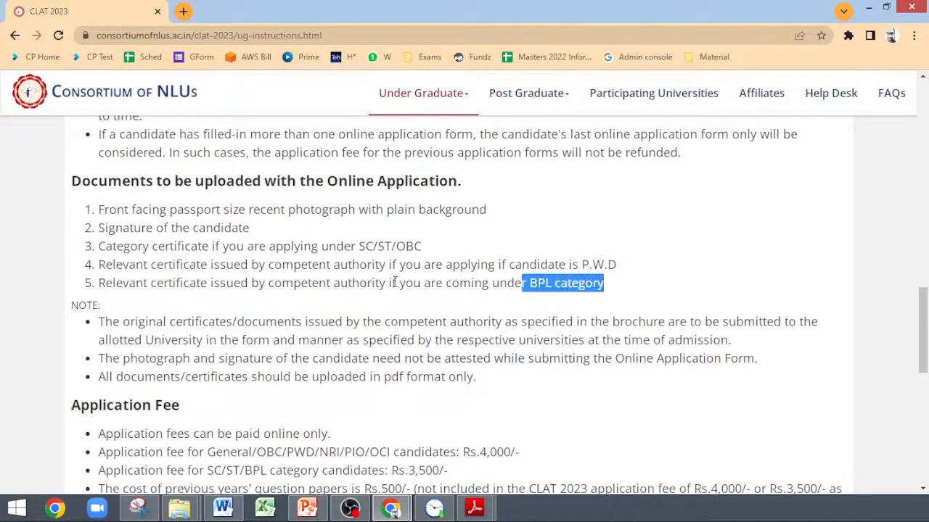
drag(100, 284, 320, 276)
click(450, 280)
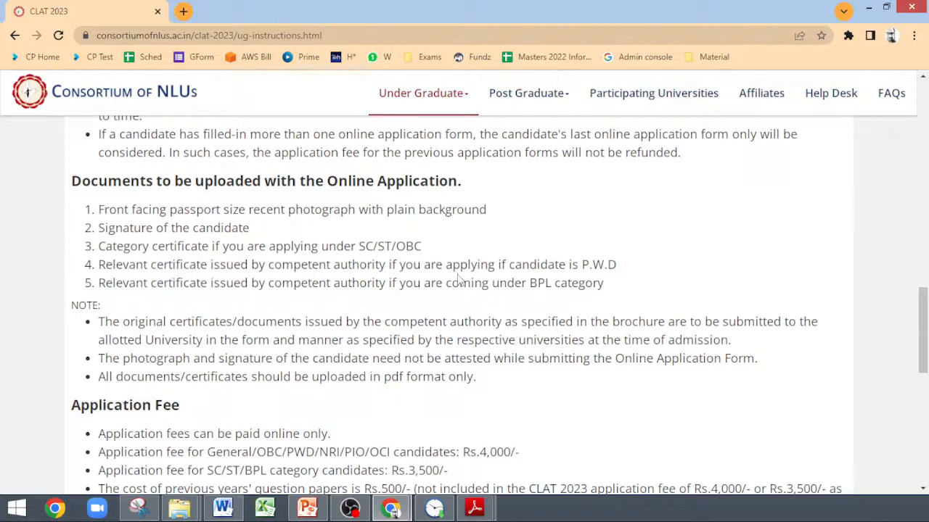
scroll(253, 314, down, 2)
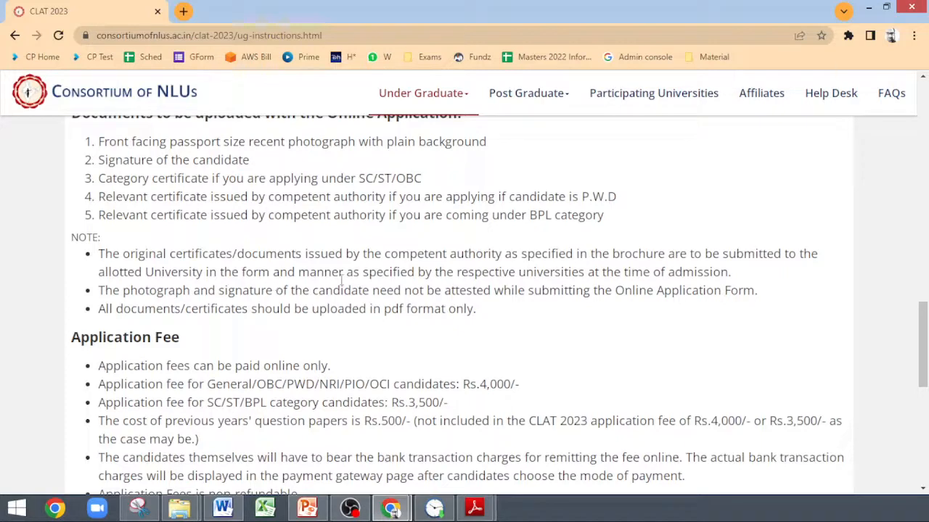
drag(631, 274, 724, 274)
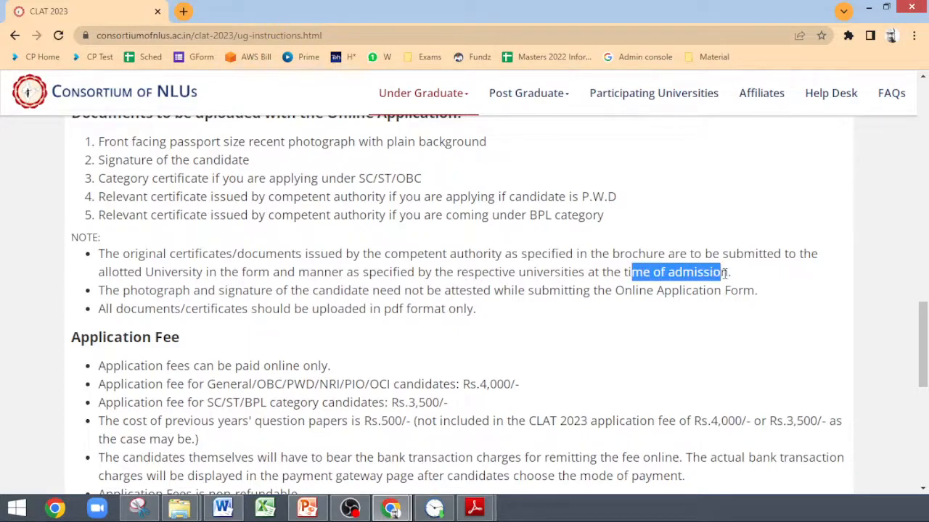
click(715, 317)
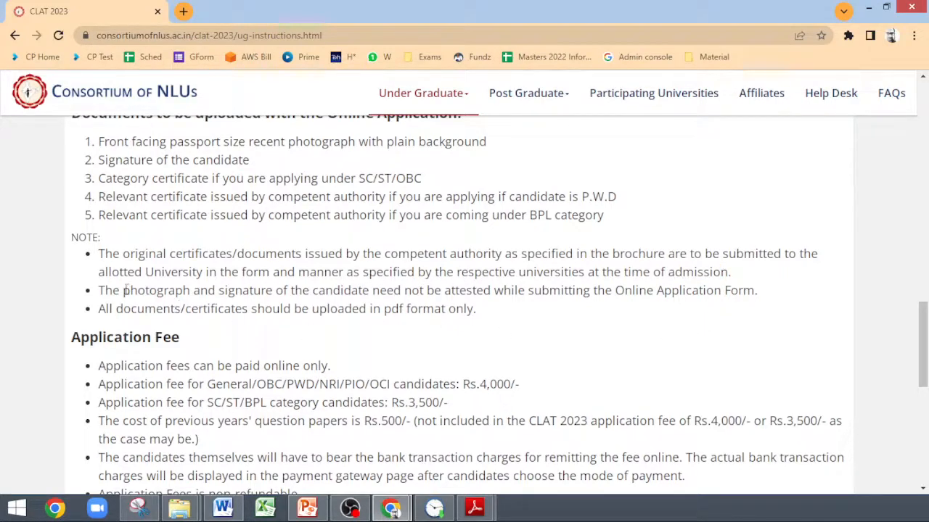
drag(123, 290, 451, 290)
click(417, 290)
drag(542, 290, 711, 290)
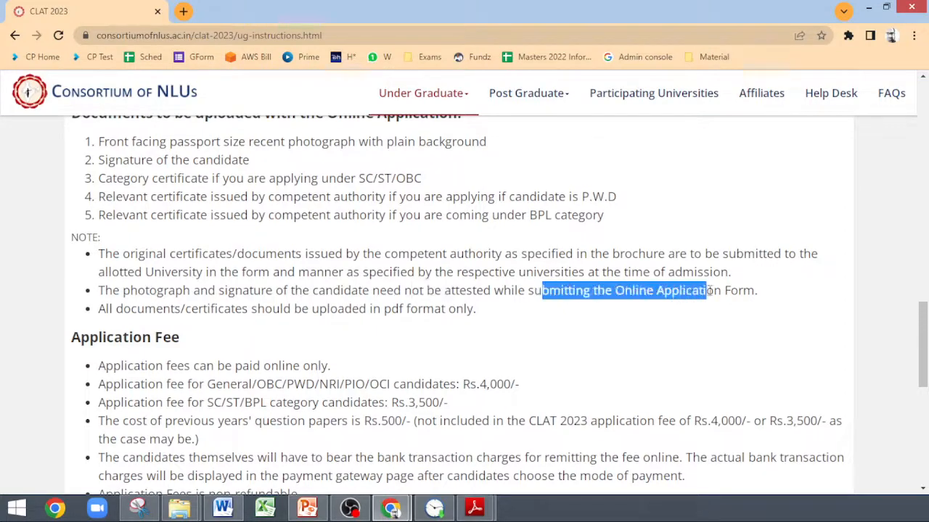
click(704, 328)
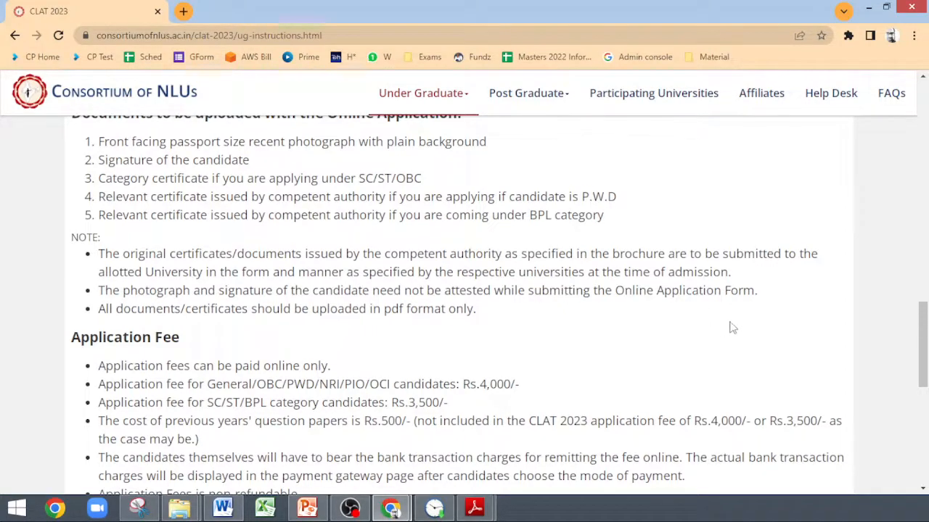
drag(116, 312, 482, 319)
click(534, 328)
scroll(544, 333, down, 2)
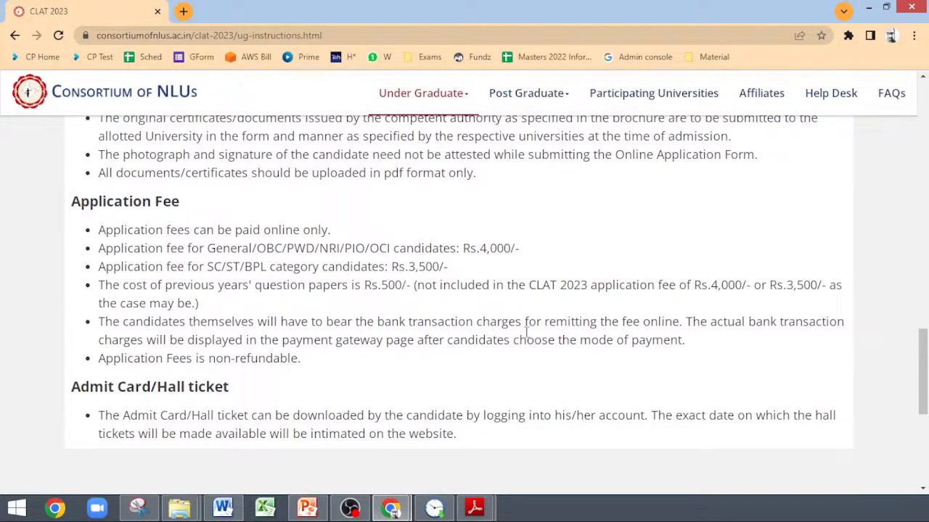
drag(262, 230, 520, 280)
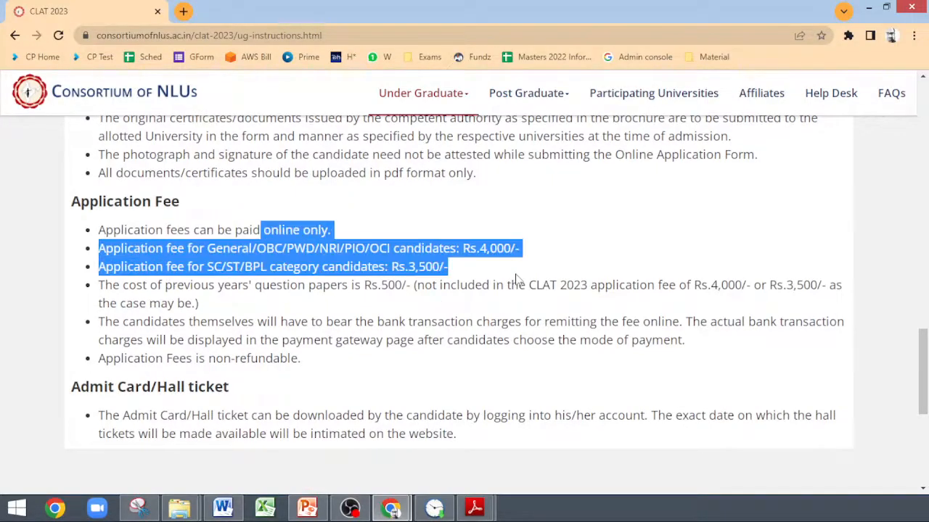
click(530, 320)
scroll(530, 320, down, 2)
scroll(531, 319, down, 1)
scroll(530, 323, up, 10)
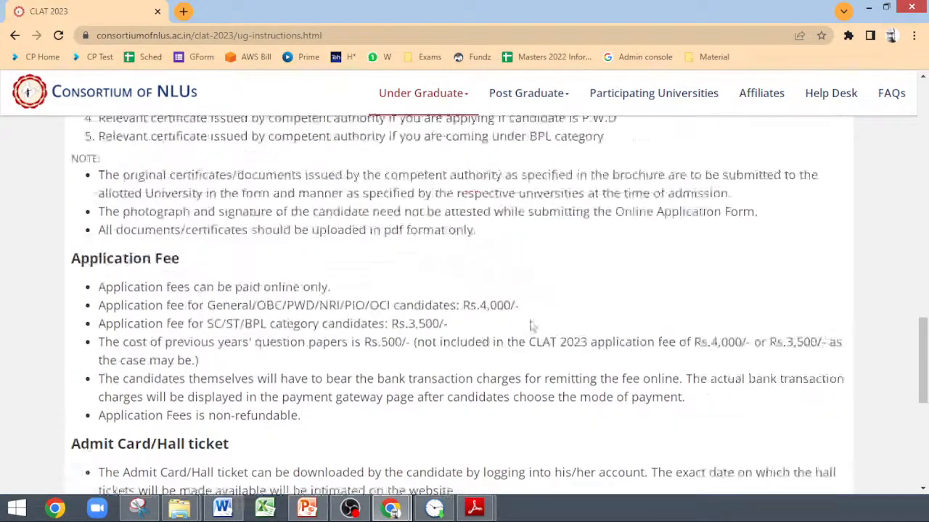
scroll(535, 320, up, 6)
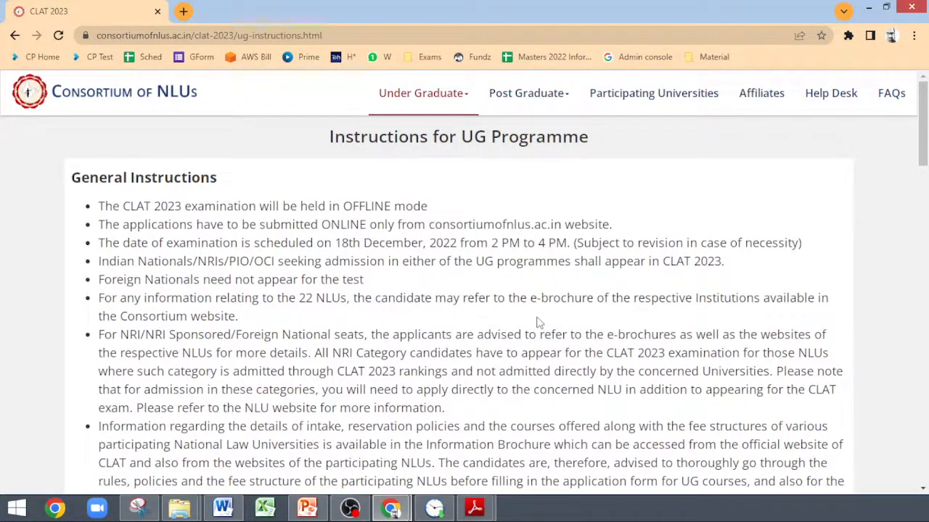
Step: Open the FAQs page and scroll through the questions
click(889, 98)
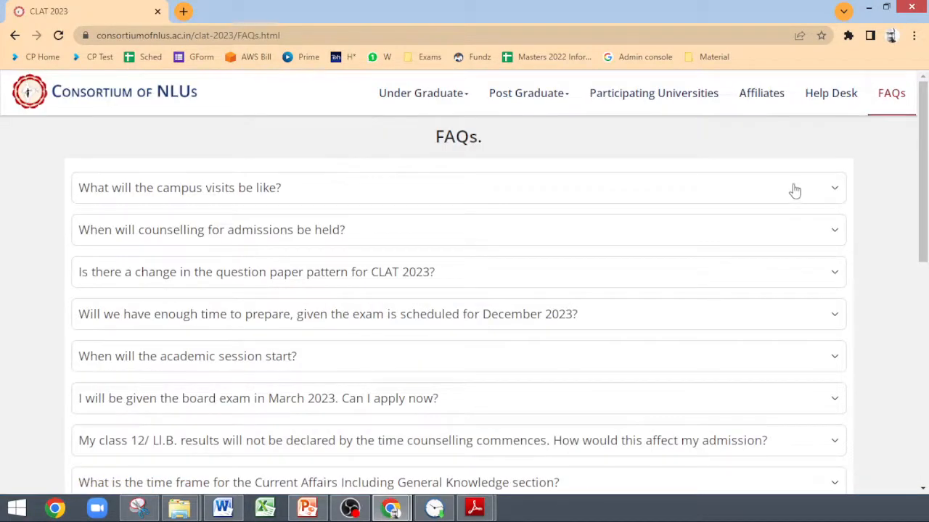
scroll(755, 211, down, 3)
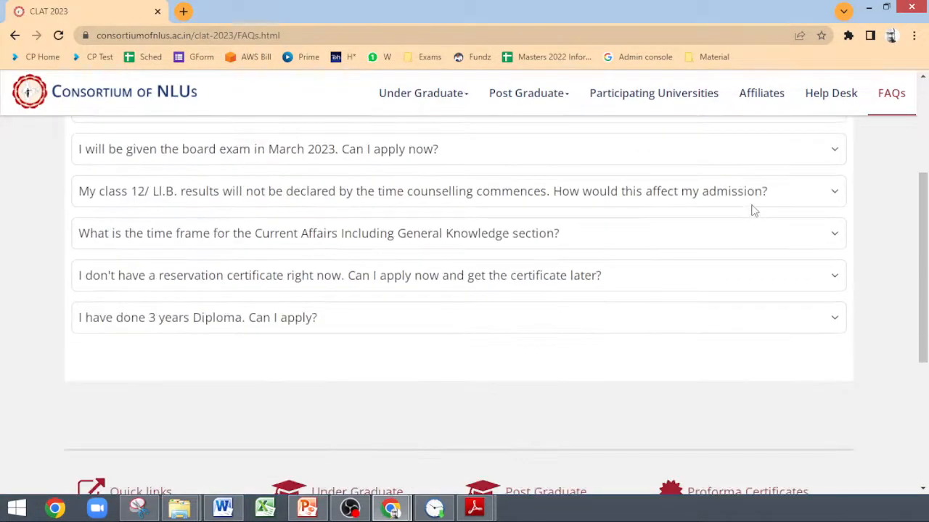
scroll(755, 211, up, 3)
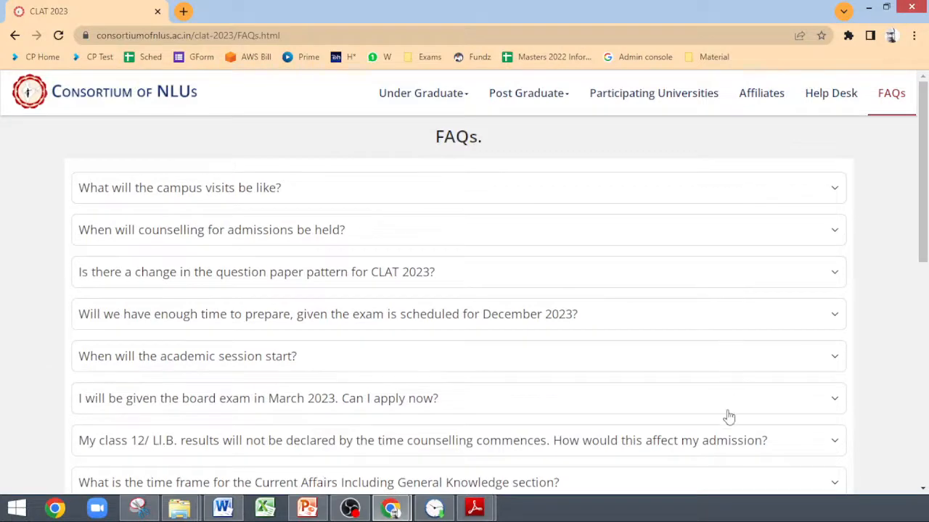
scroll(728, 417, down, 6)
scroll(726, 430, up, 6)
Step: Return to the Consortium home page and open the CLAT 2023 page
click(419, 95)
click(124, 101)
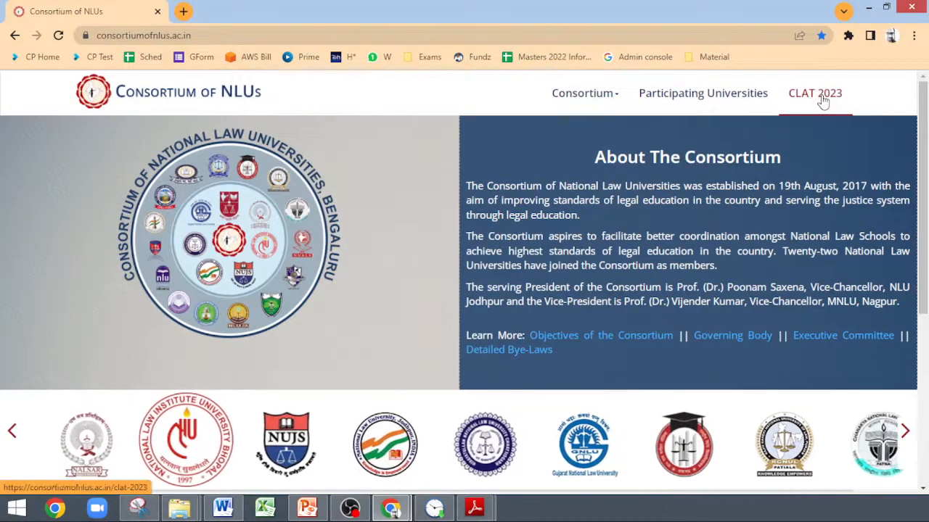
click(821, 99)
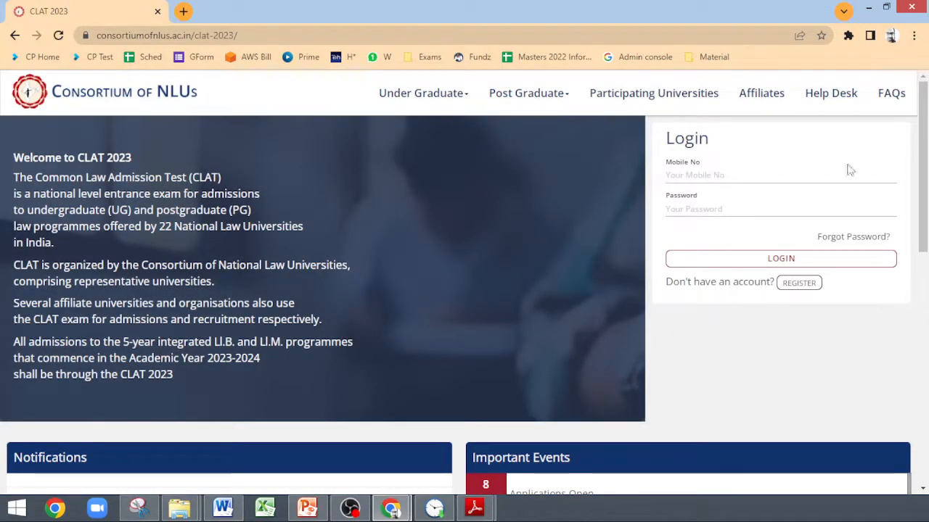
Step: Register a new CLAT 2023 account with the applicant's name, mobile number, e-mail and password
click(803, 284)
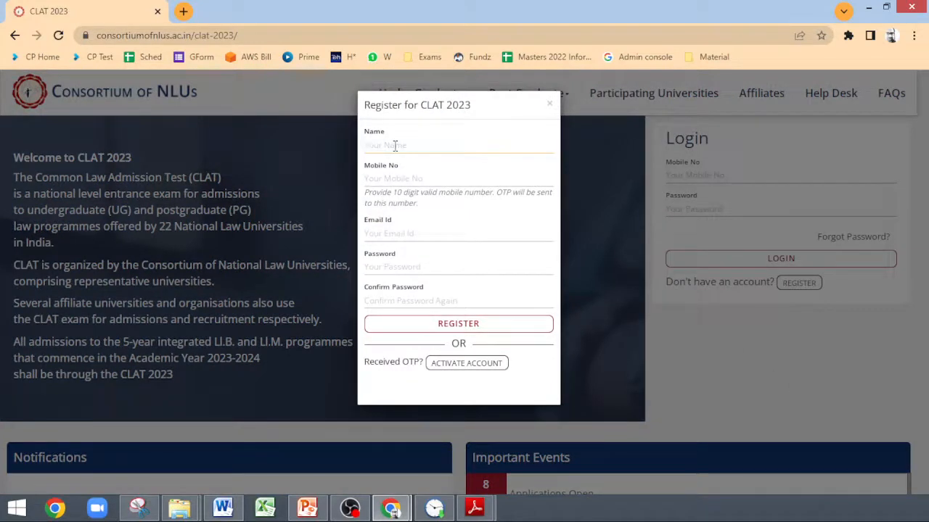
text(S)
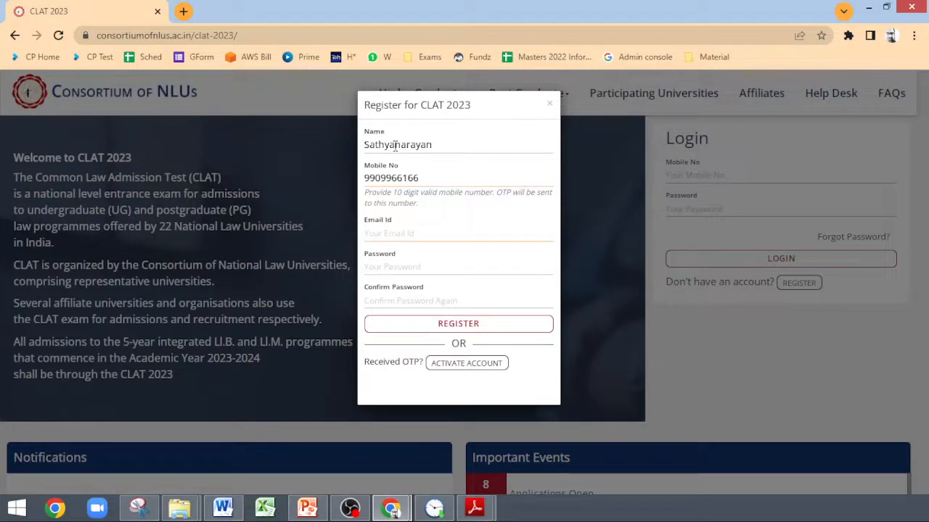
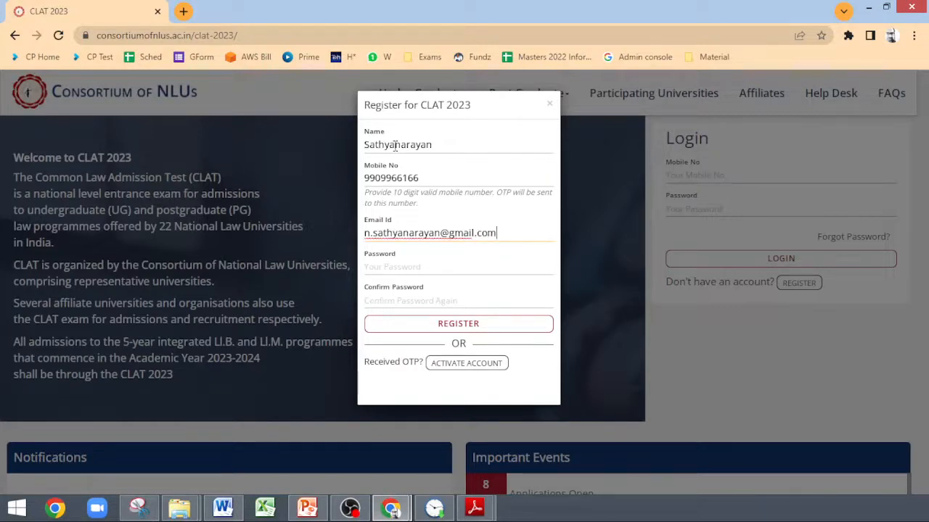
key(Tab)
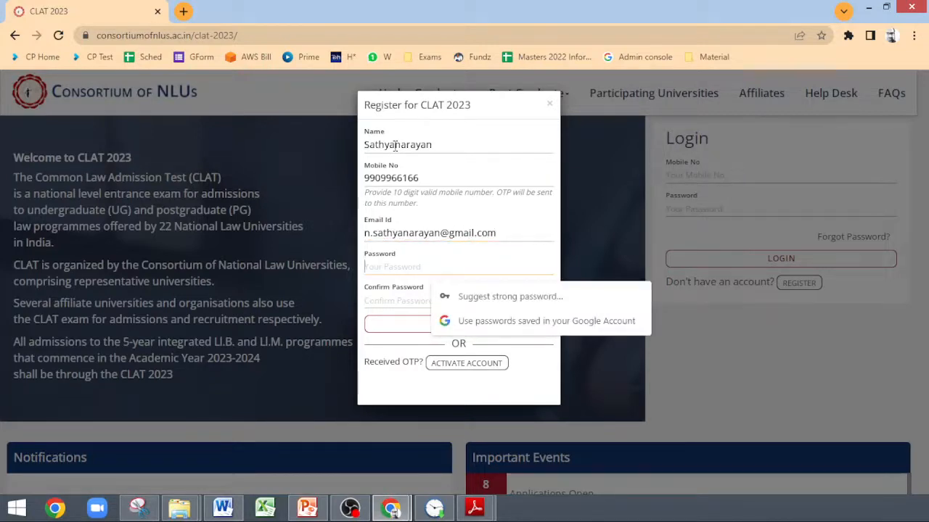
text(********)
key(Tab)
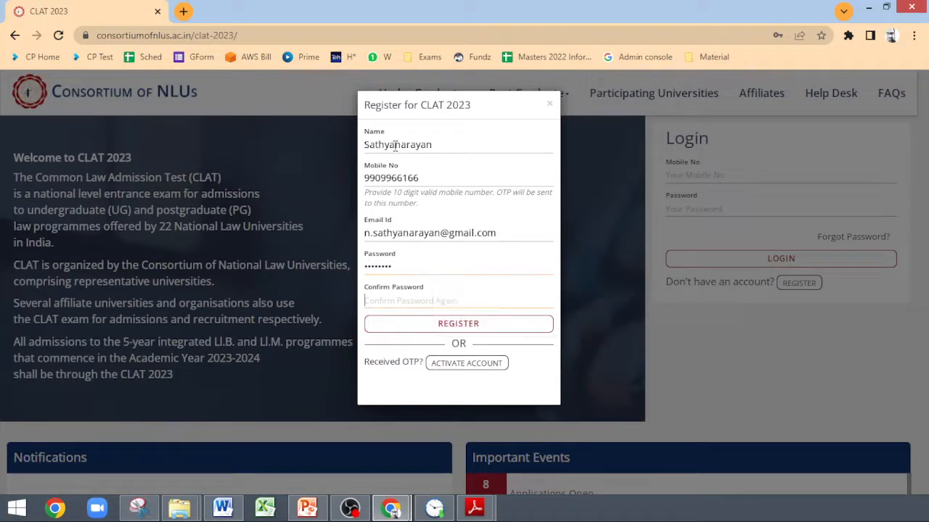
text(*****)
click(495, 327)
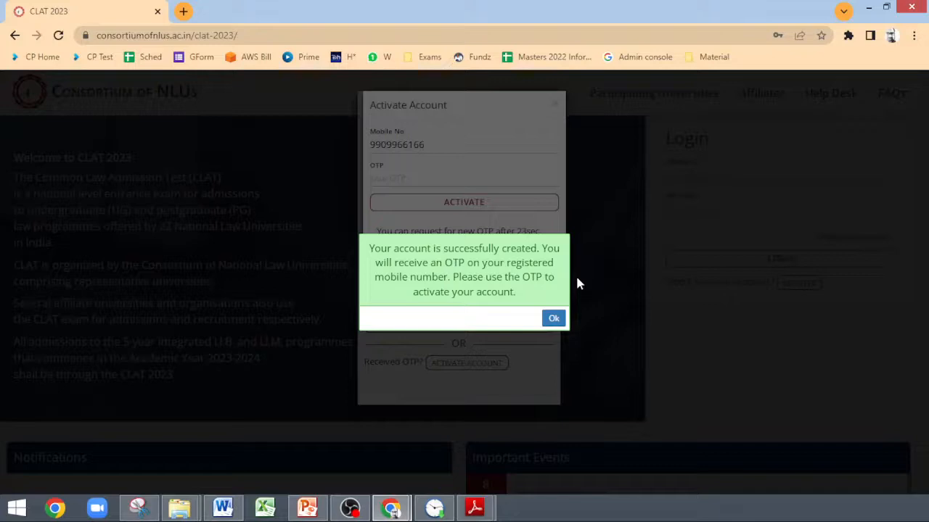
Step: Activate the account with the mobile OTP and let Chrome save the login
click(552, 317)
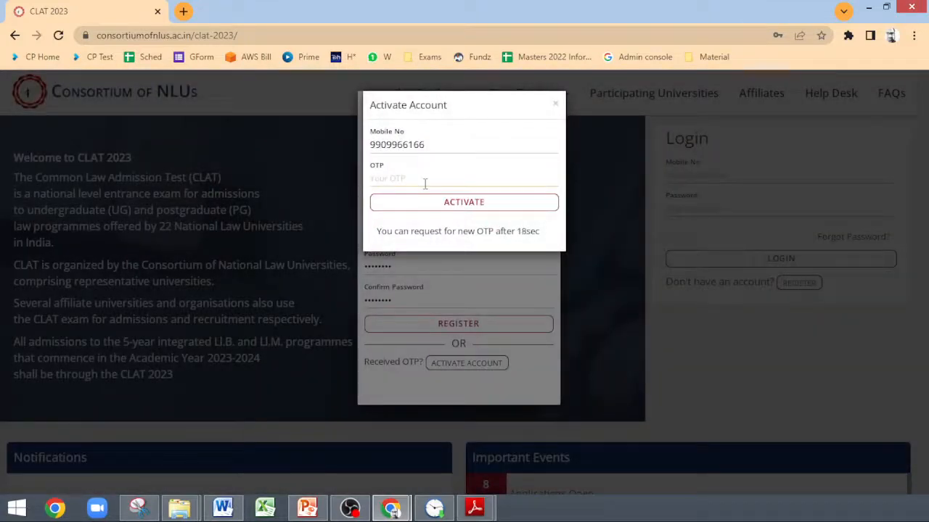
click(442, 202)
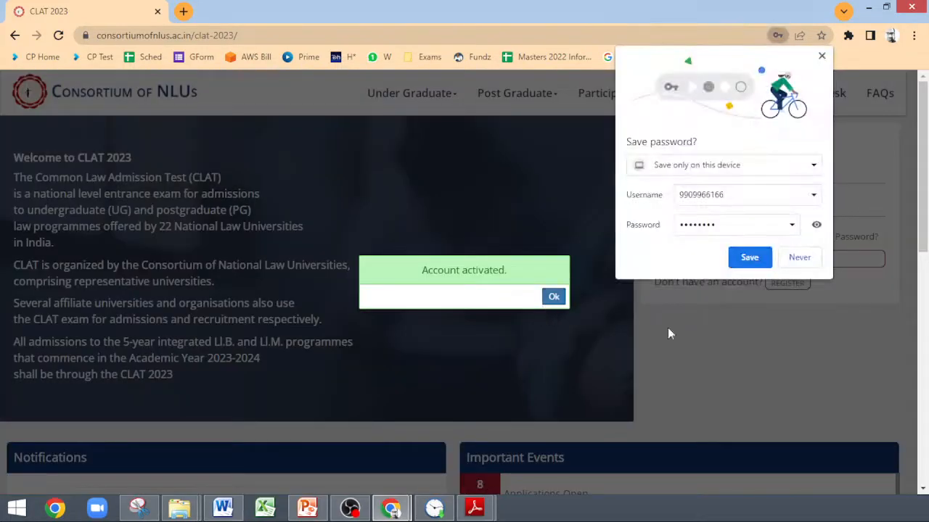
click(750, 259)
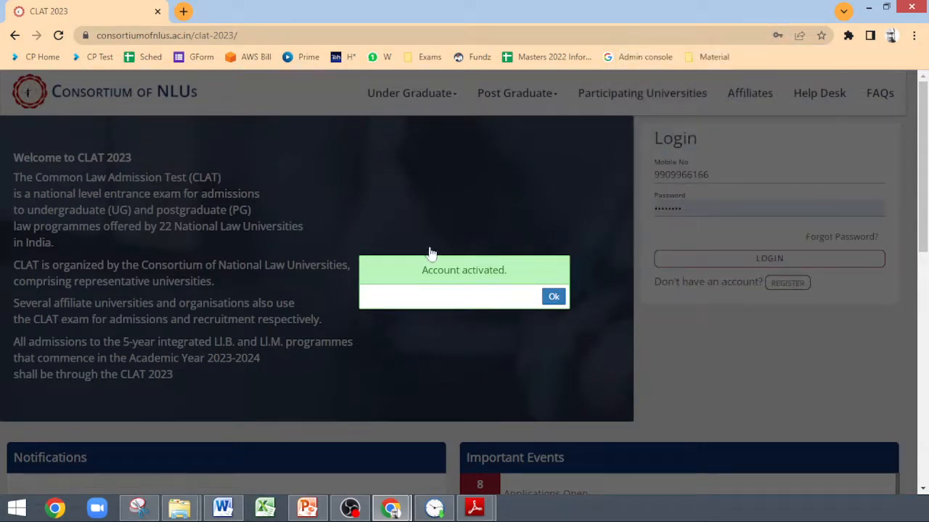
Step: Log in to the activated account and highlight the welcome page's eligibility and responsibility instructions
click(554, 296)
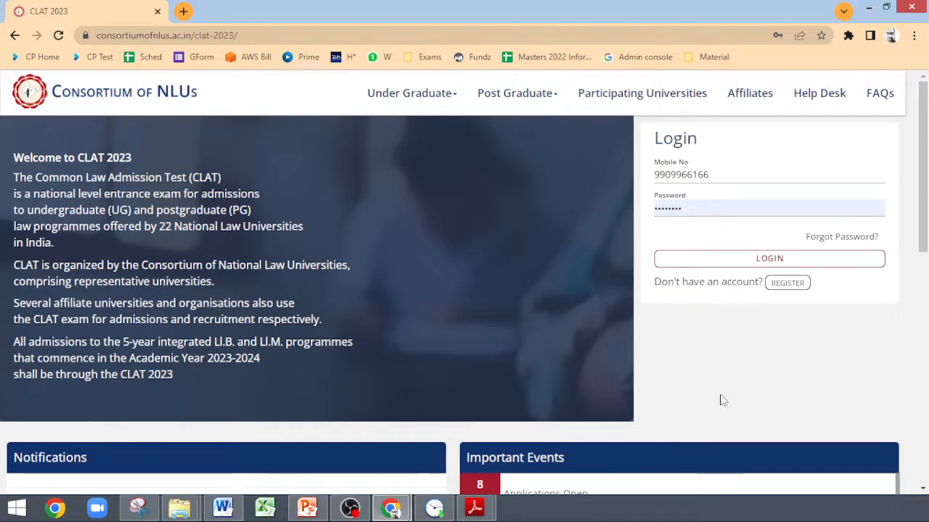
click(769, 259)
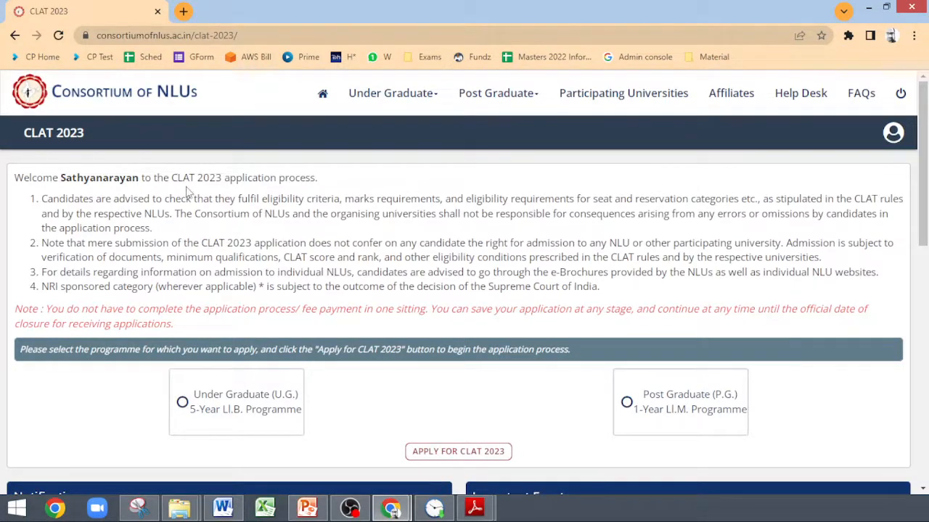
drag(275, 178, 319, 179)
click(346, 191)
drag(73, 206, 906, 210)
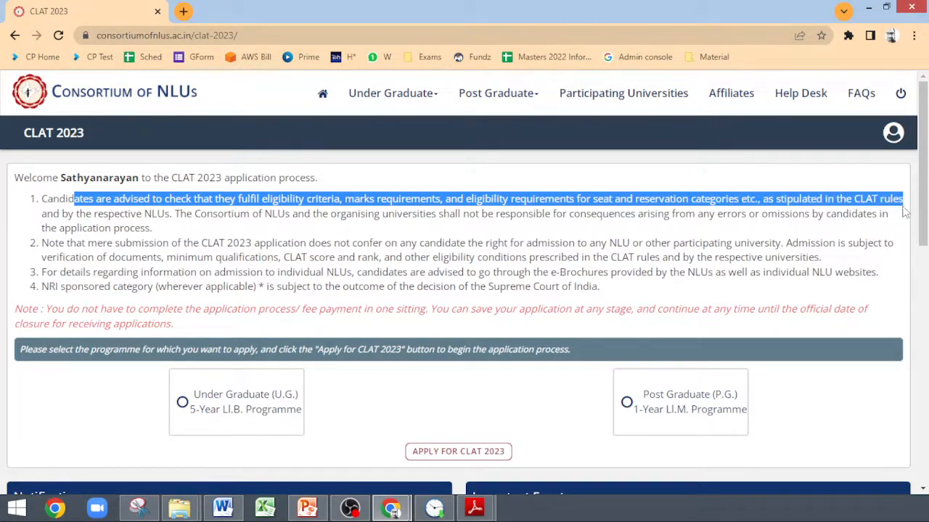
click(119, 214)
drag(61, 214, 689, 230)
click(250, 238)
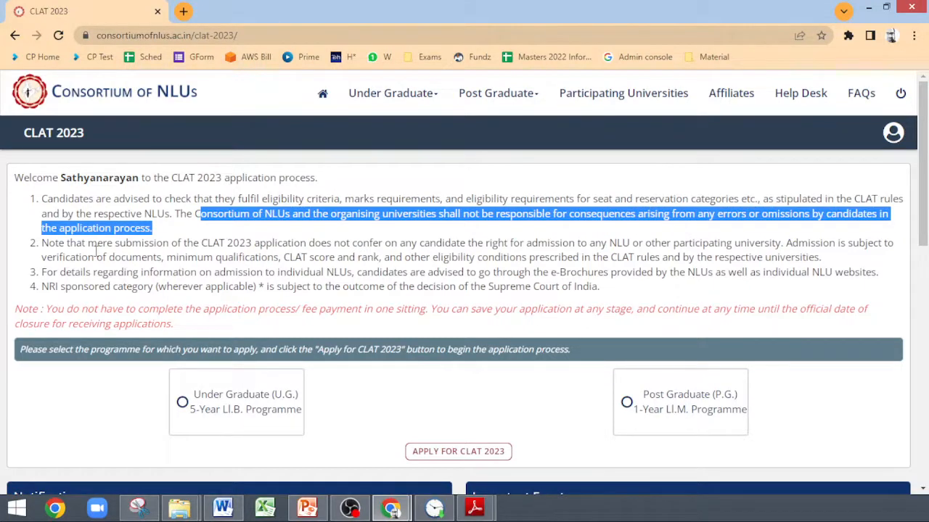
click(145, 241)
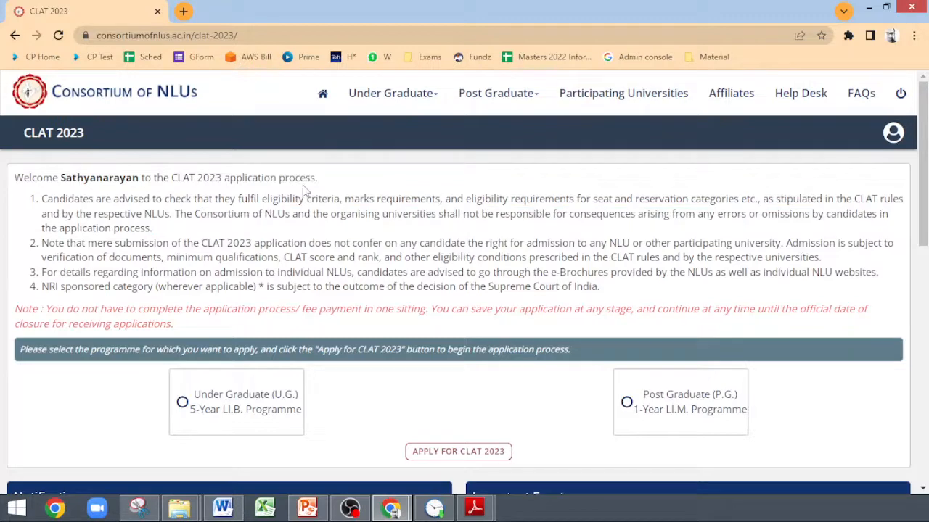
Step: Scroll down to the UG 5-Year LL.B. and PG 1-Year LL.M. programme choices
scroll(309, 210, down, 2)
scroll(309, 214, up, 2)
scroll(309, 217, down, 2)
scroll(309, 218, down, 2)
scroll(309, 222, up, 4)
scroll(305, 362, down, 3)
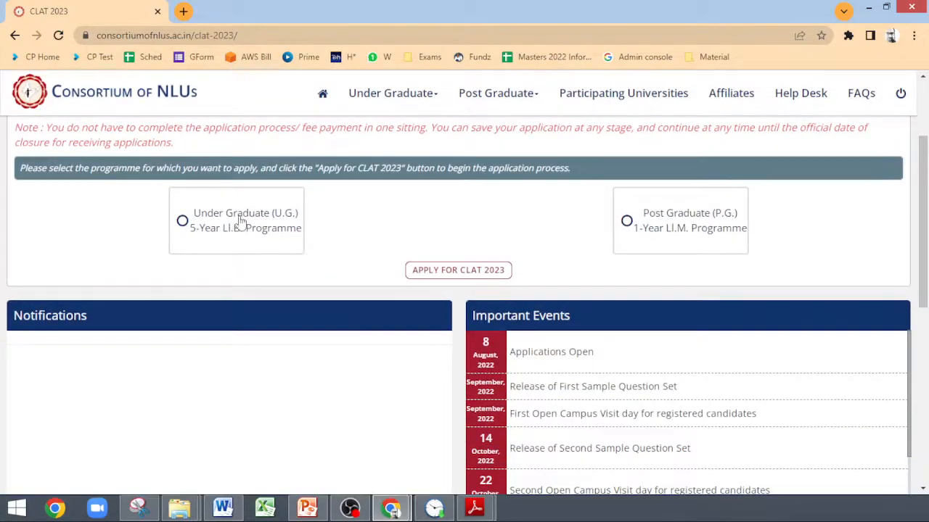
Step: Choose Under Graduate (U.G.), apply for CLAT 2023 and confirm the UG course
click(185, 224)
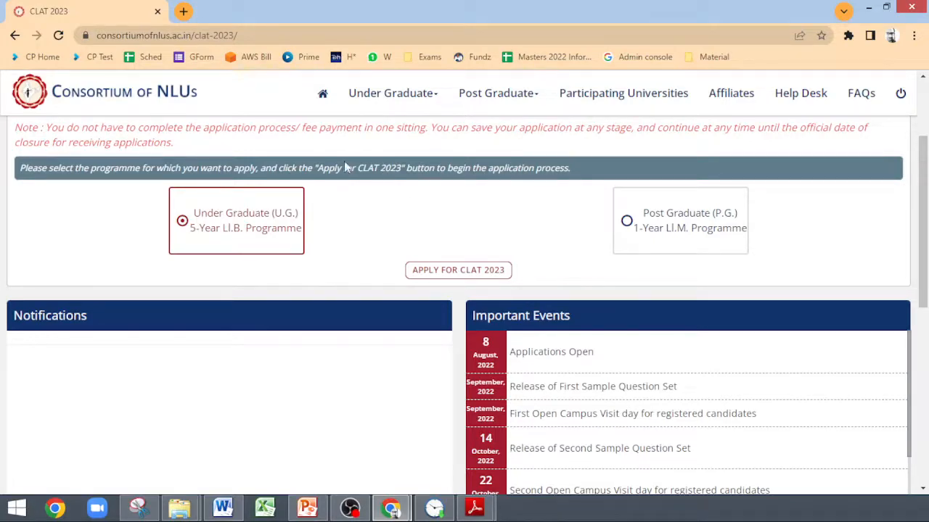
scroll(352, 197, up, 1)
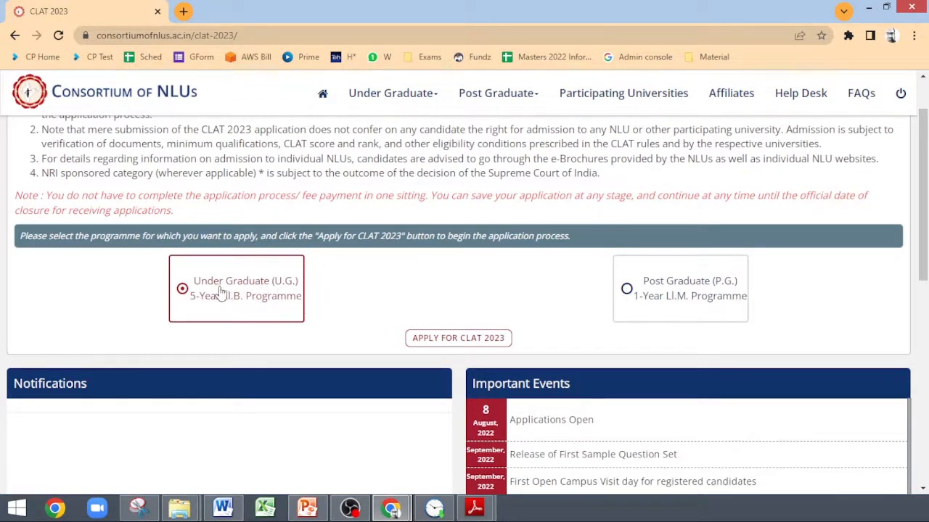
click(438, 344)
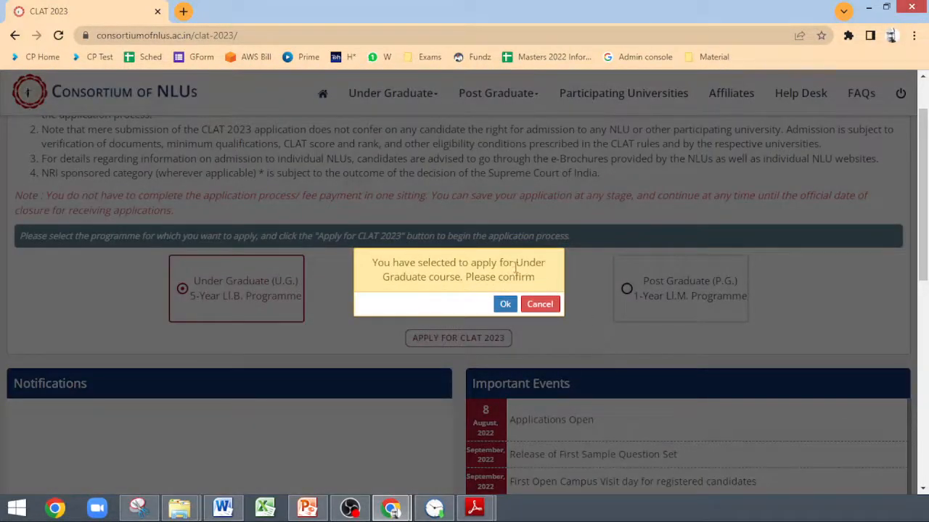
click(503, 303)
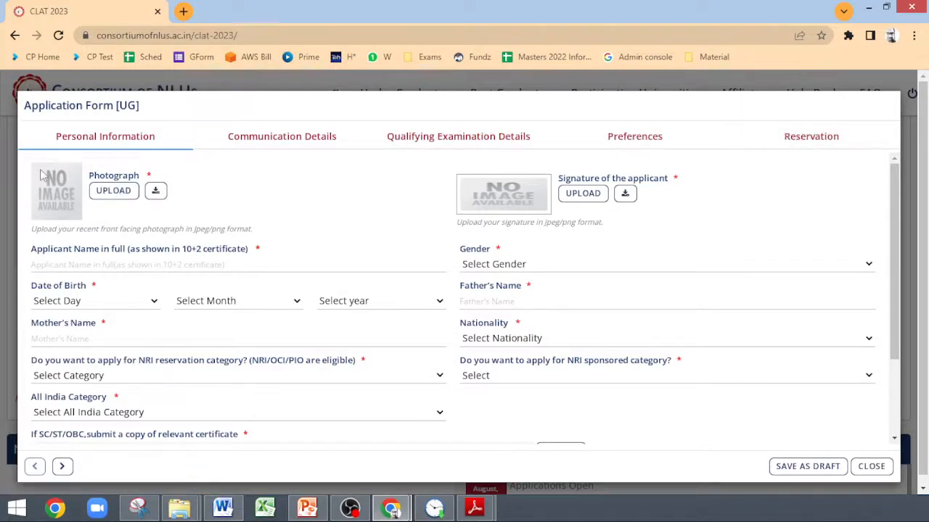
Step: Upload the applicant's photo from the Desktop's CLAT Uploads folder, zoomed out to fit the crop
click(115, 191)
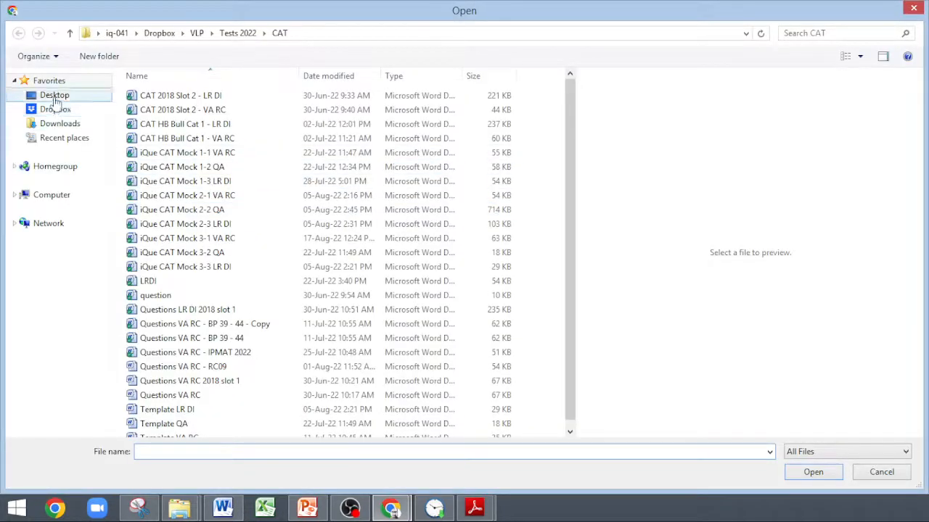
click(29, 97)
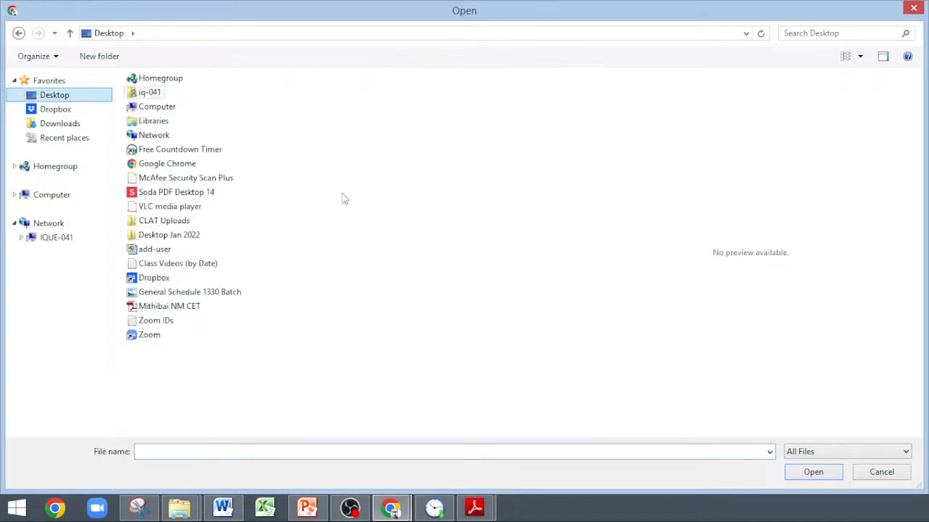
double_click(174, 223)
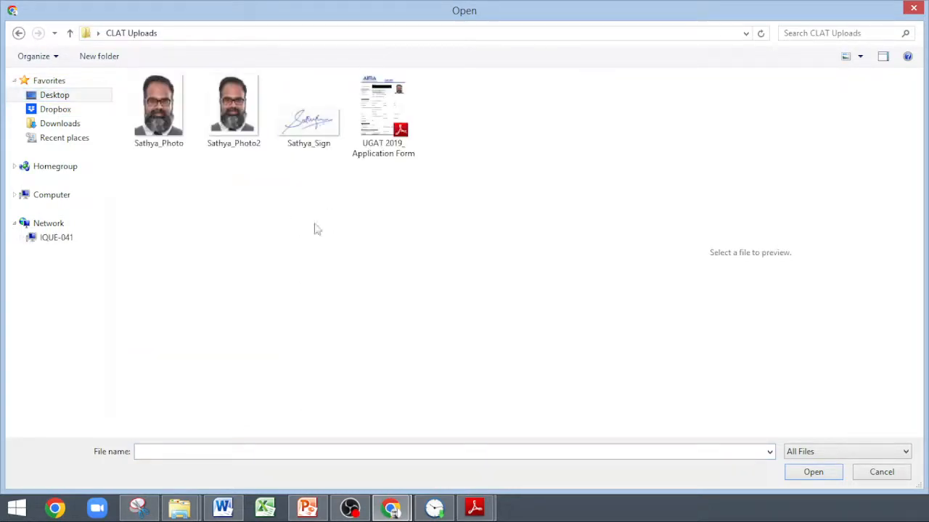
double_click(154, 116)
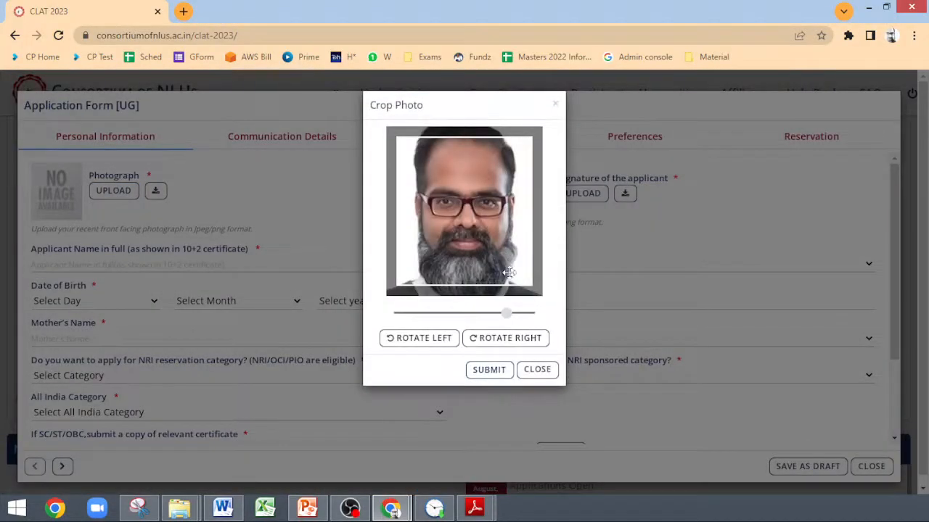
drag(505, 316, 483, 321)
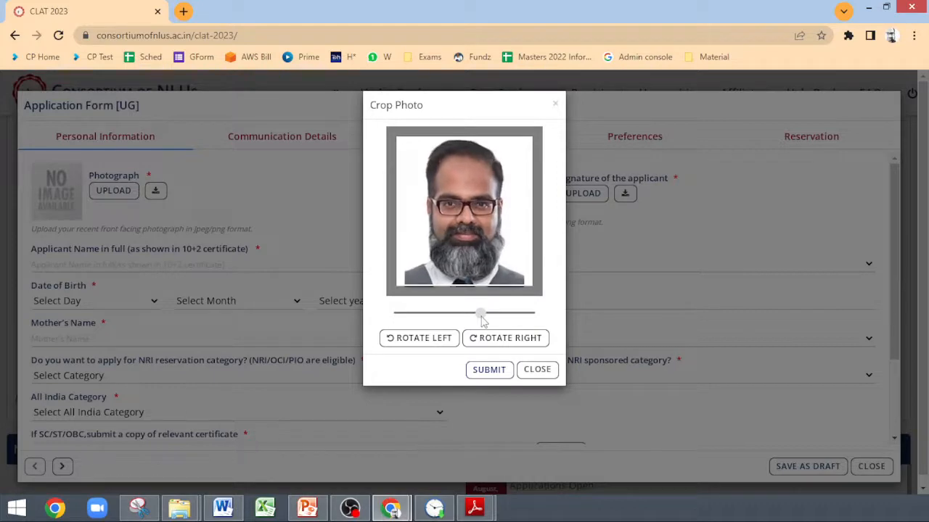
click(491, 369)
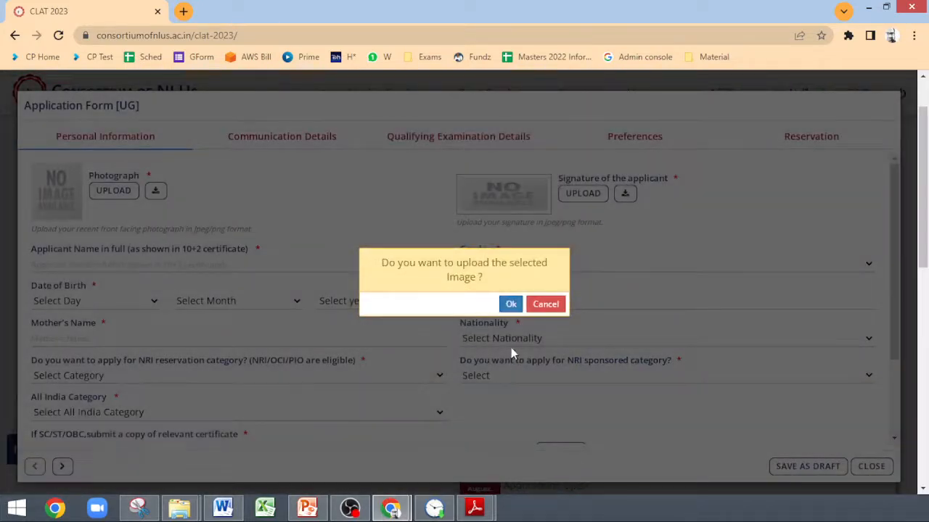
click(511, 304)
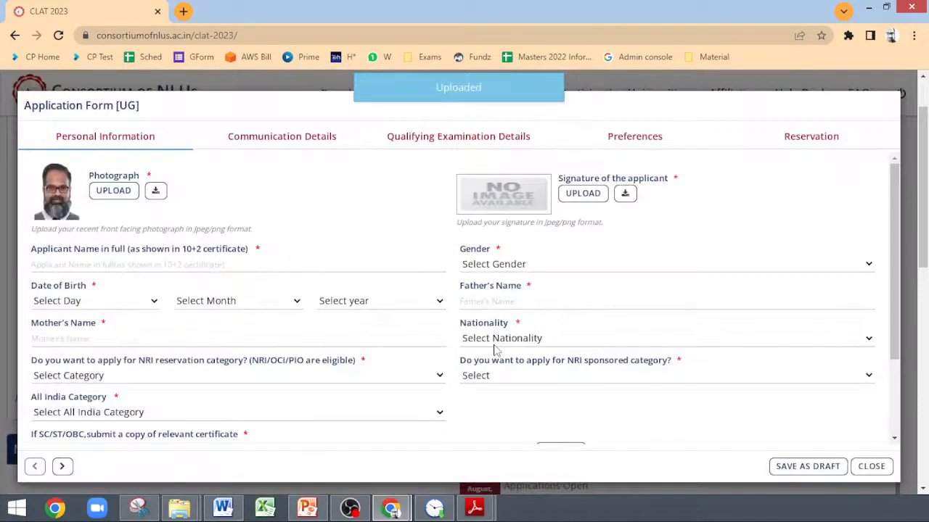
Step: Upload the signature image, zoomed out to fit the crop frame
click(584, 193)
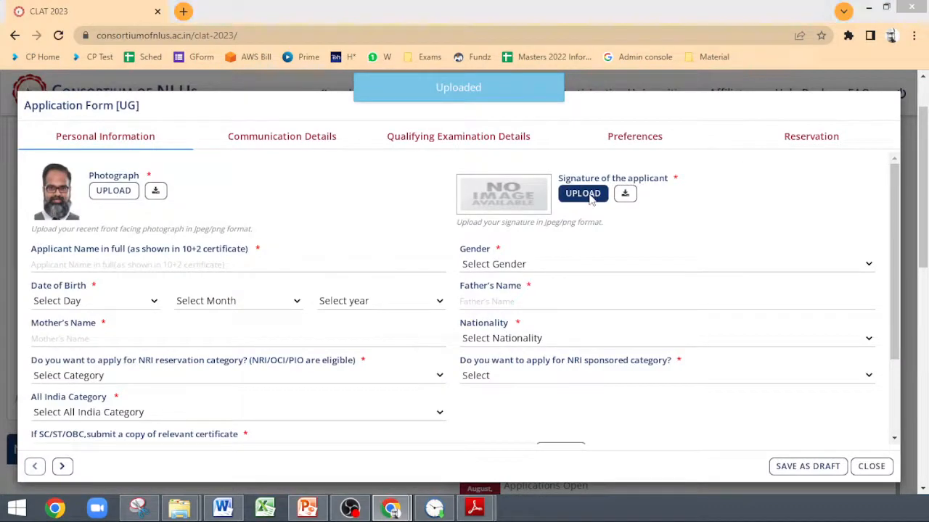
double_click(319, 131)
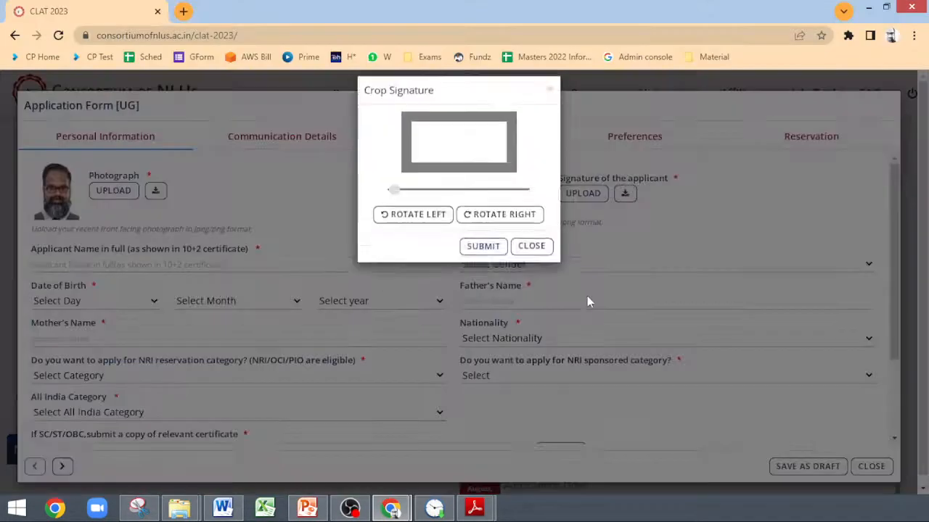
drag(432, 207, 419, 209)
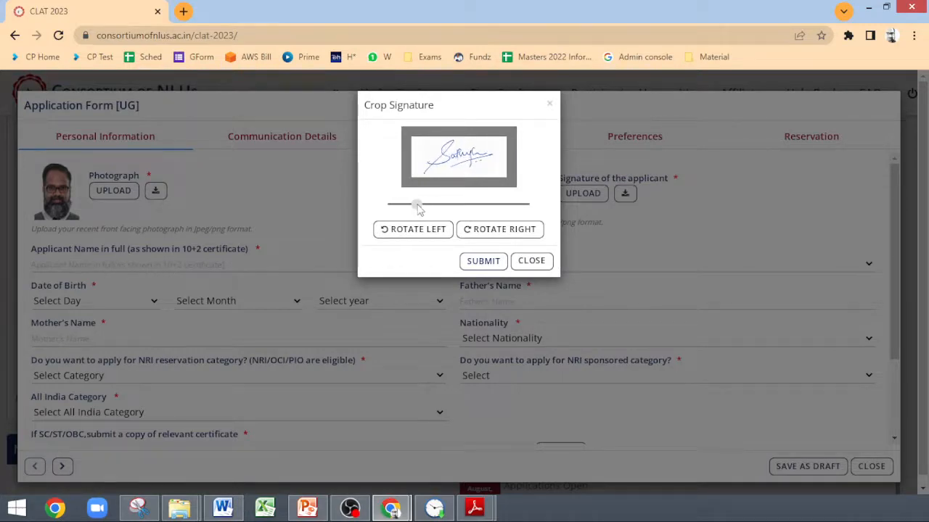
click(491, 261)
click(511, 304)
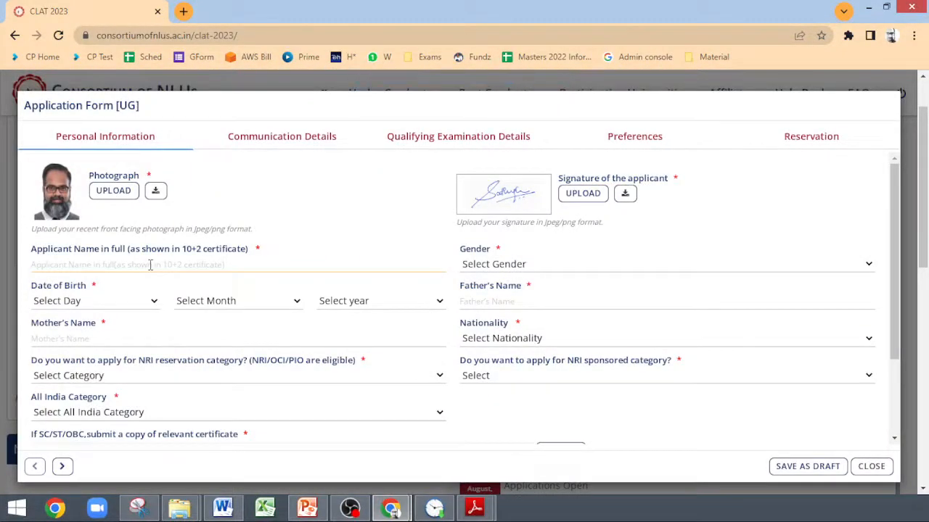
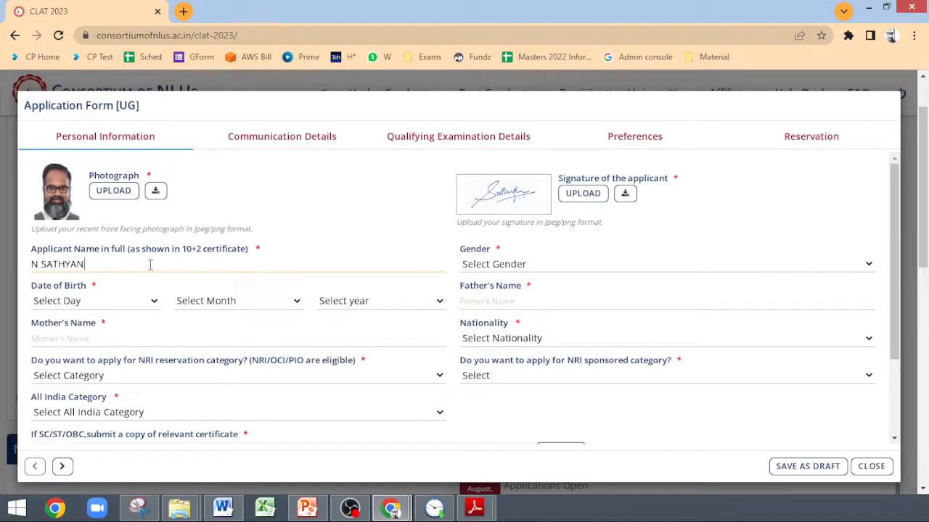
click(472, 267)
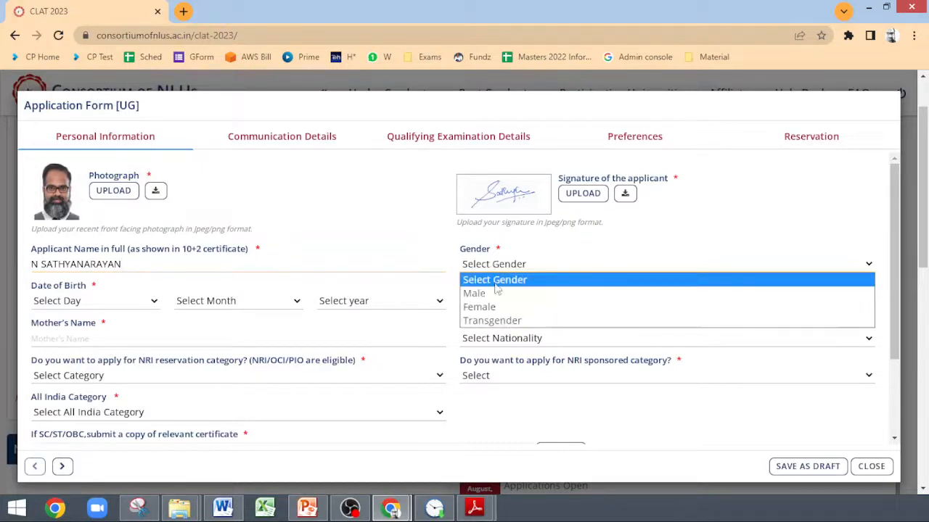
click(498, 292)
click(118, 300)
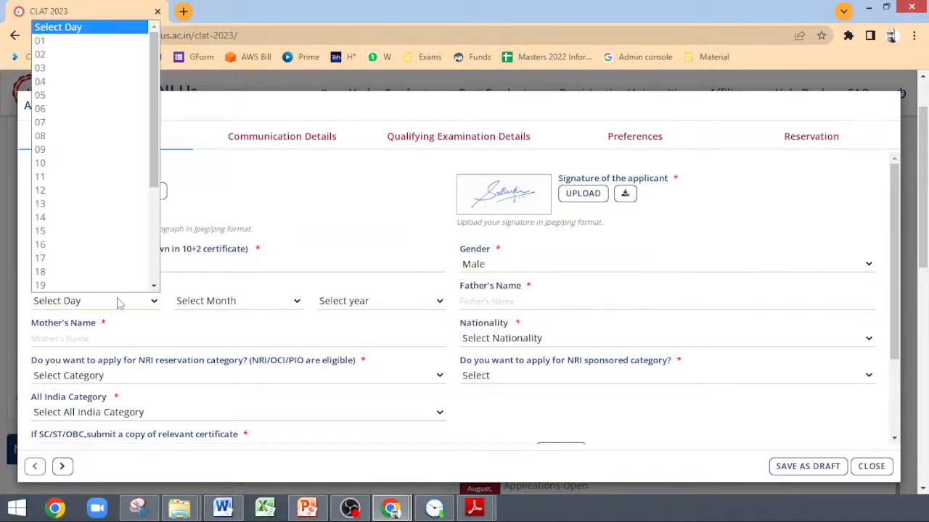
click(73, 55)
click(189, 302)
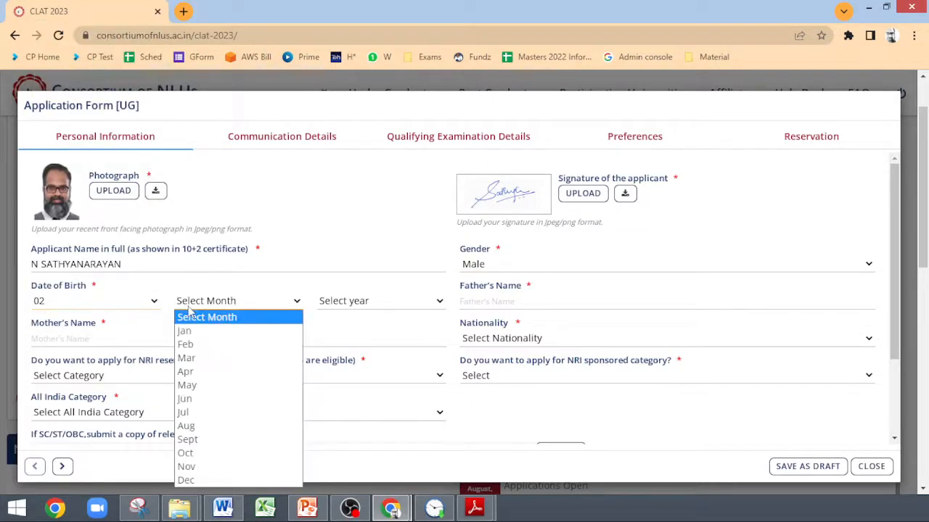
click(190, 344)
click(344, 303)
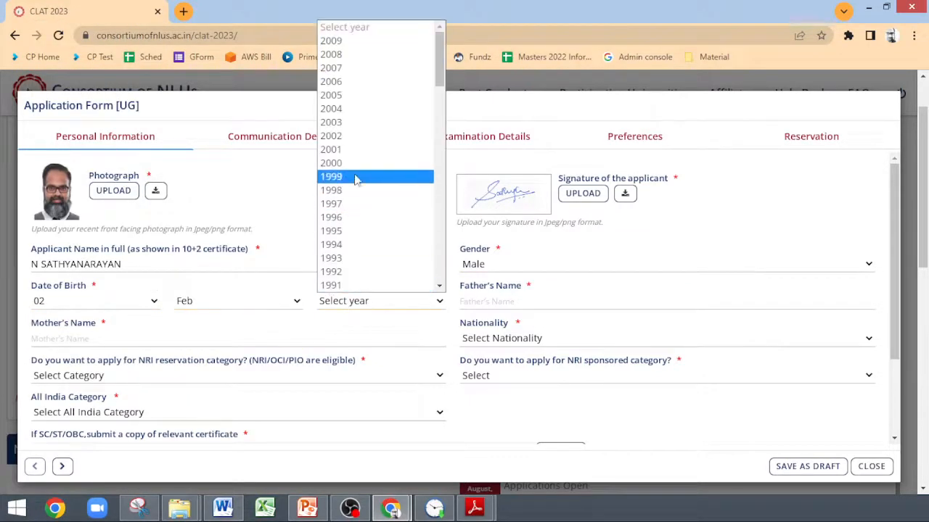
scroll(358, 230, down, 5)
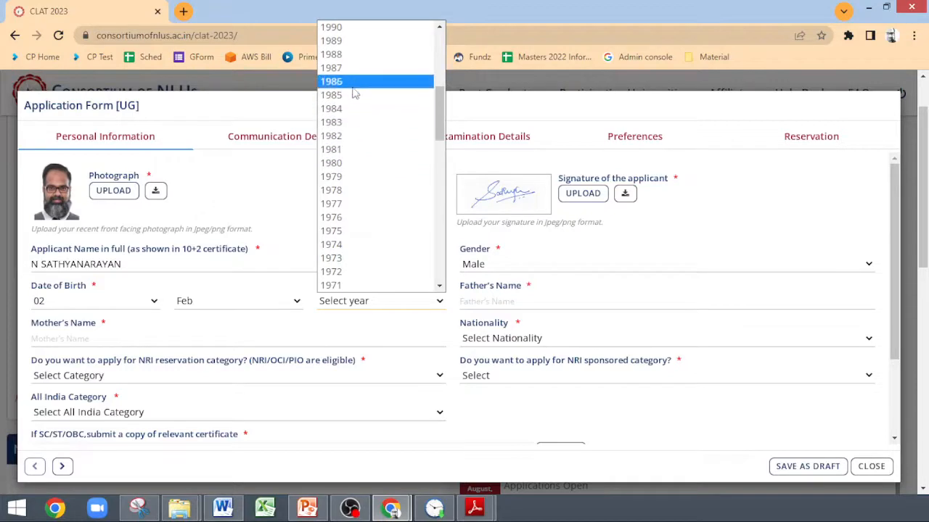
click(351, 138)
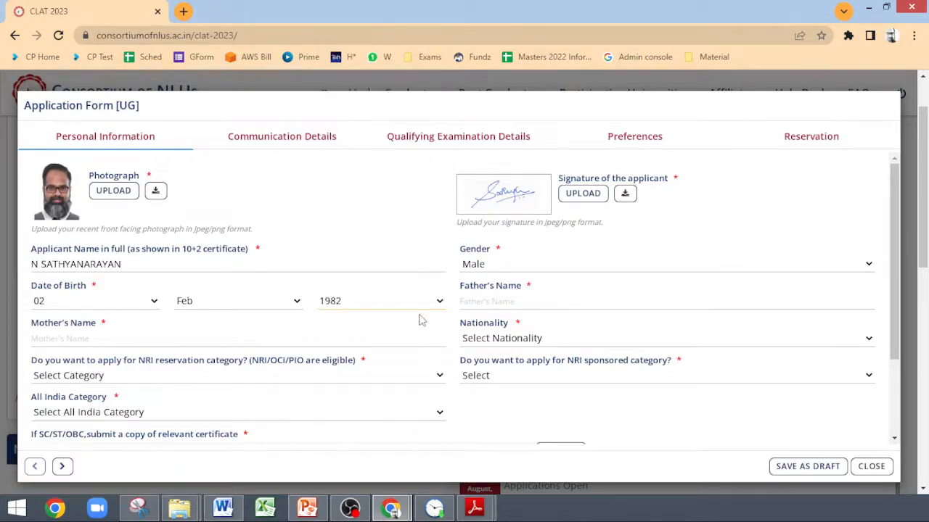
Step: Fill in the father's and mother's names and set nationality to Indian
click(510, 299)
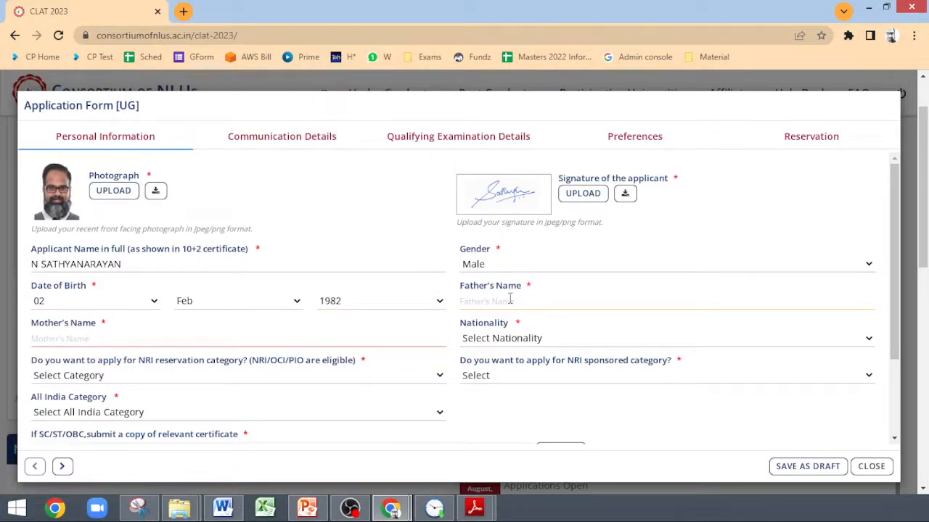
click(203, 339)
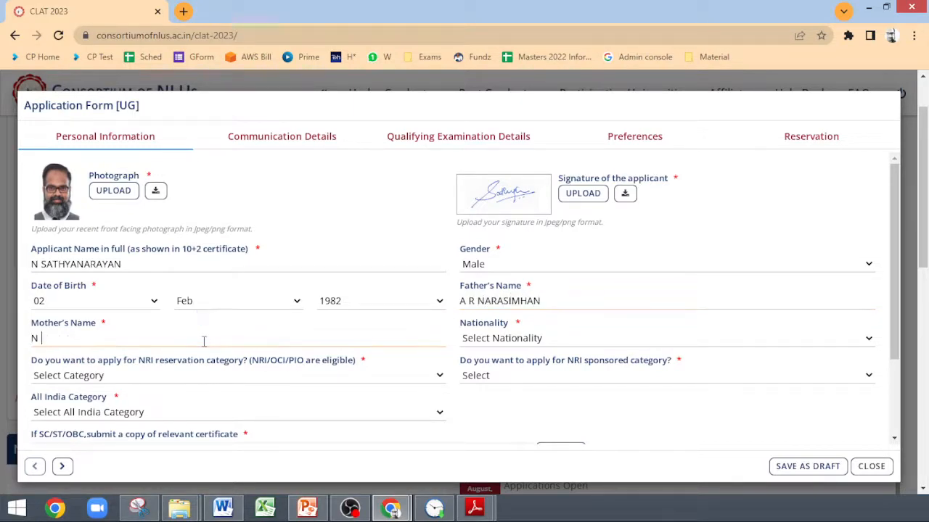
click(476, 339)
click(485, 370)
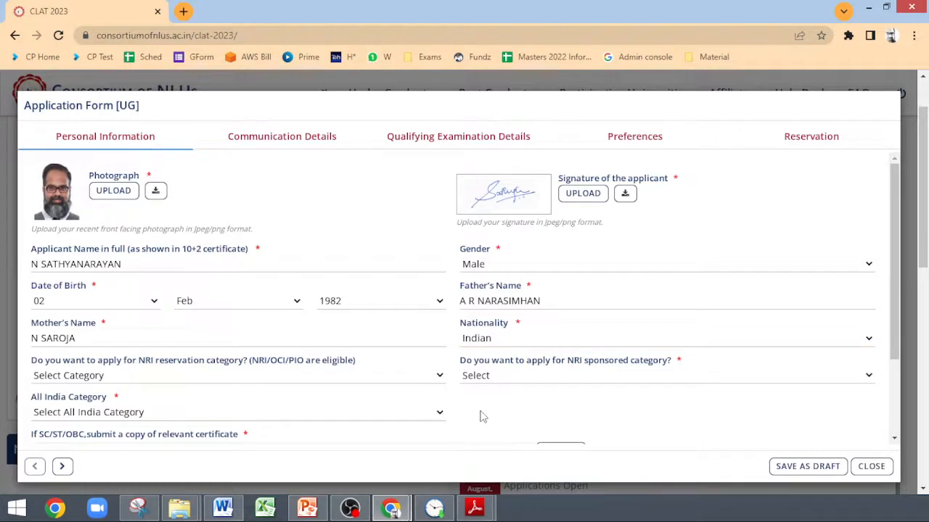
Step: Answer No to both the NRI reservation and NRI sponsored category questions
scroll(483, 416, down, 2)
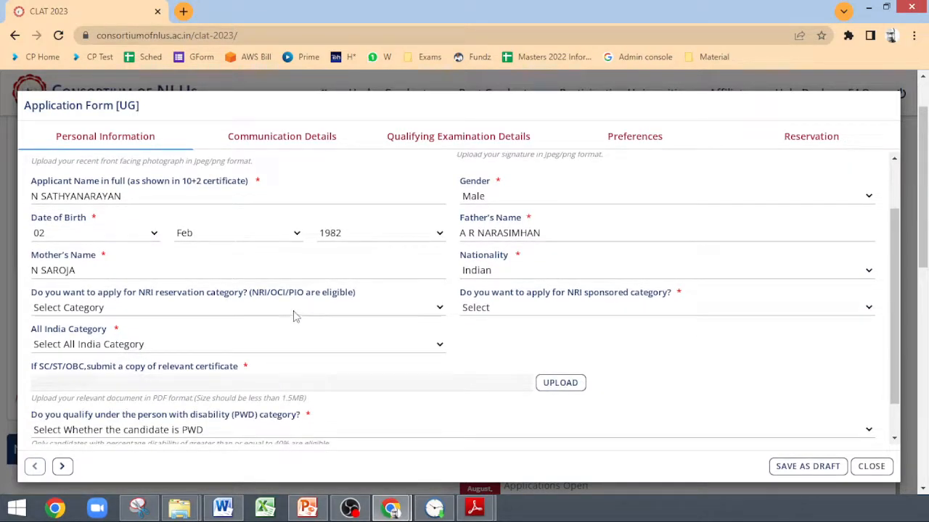
click(293, 312)
click(254, 337)
click(518, 308)
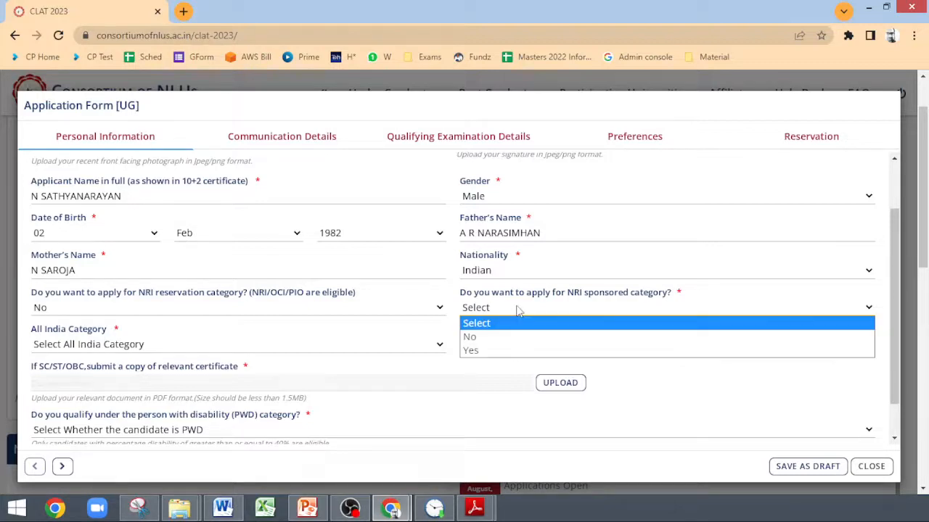
click(510, 338)
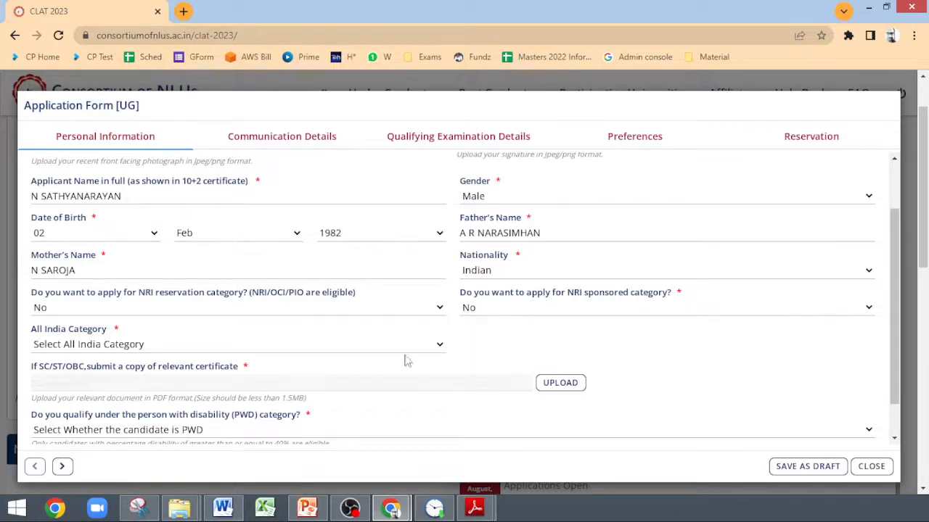
Step: Set the All India Category to General
click(206, 348)
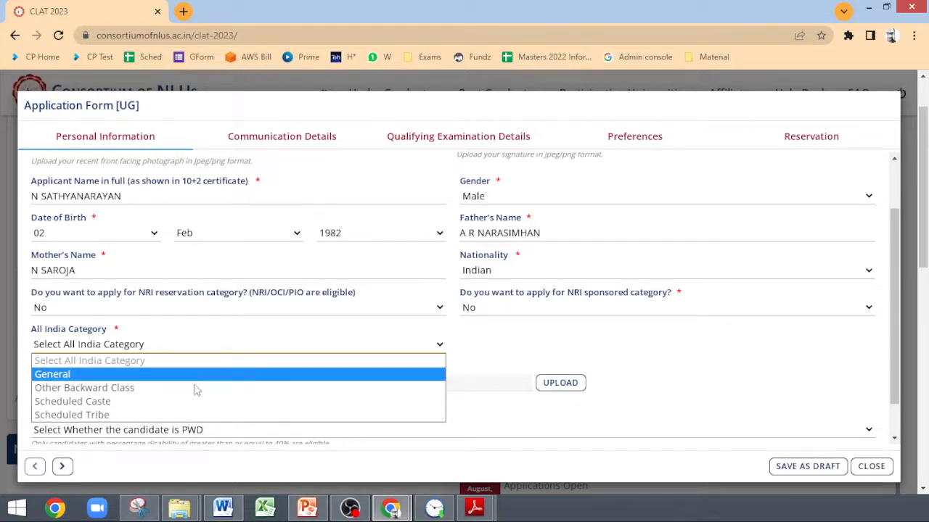
click(194, 375)
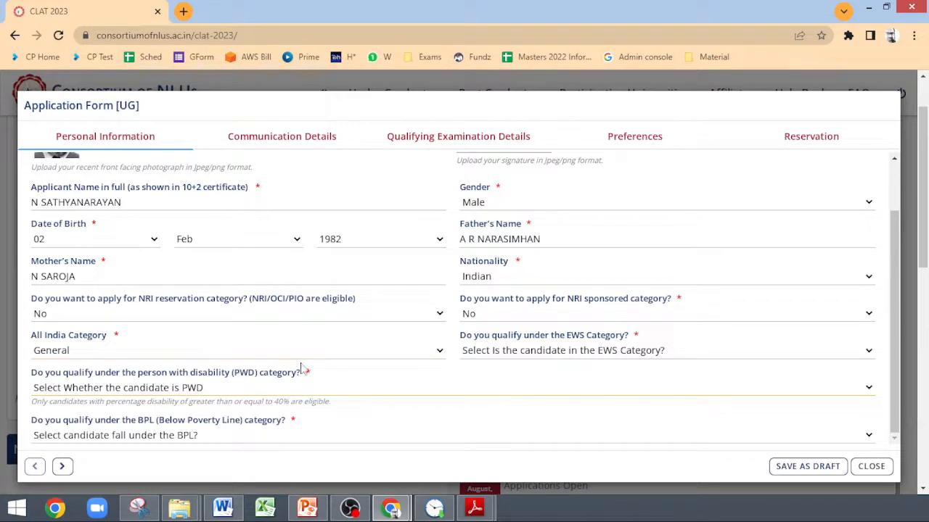
click(265, 358)
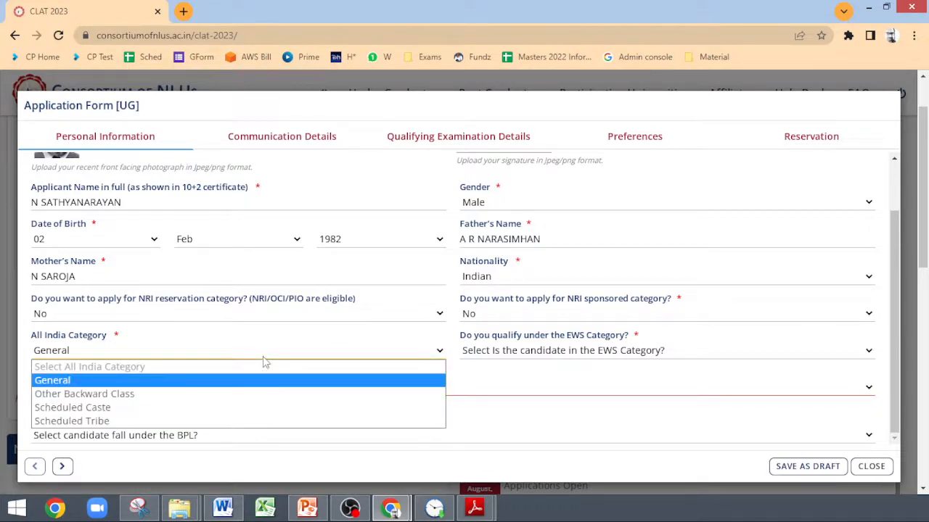
click(483, 375)
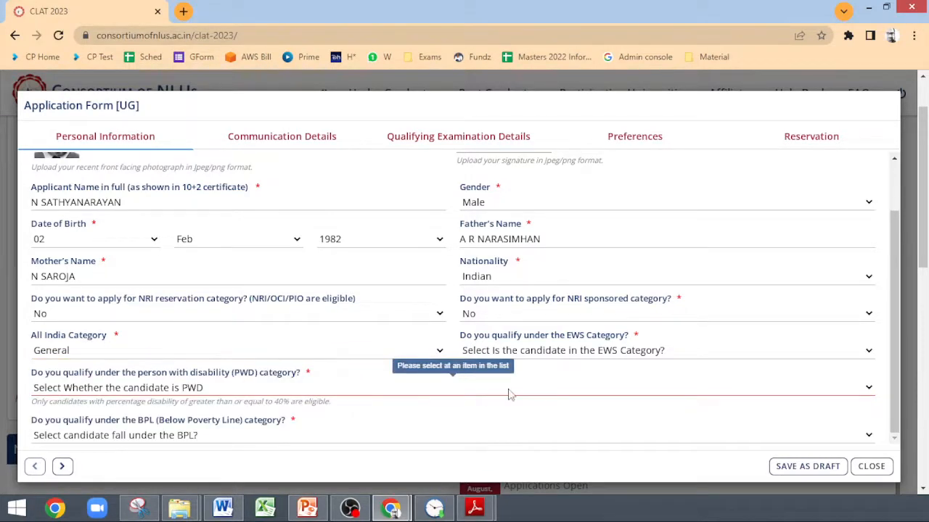
Step: Answer No to the EWS, PWD and BPL category questions
click(567, 352)
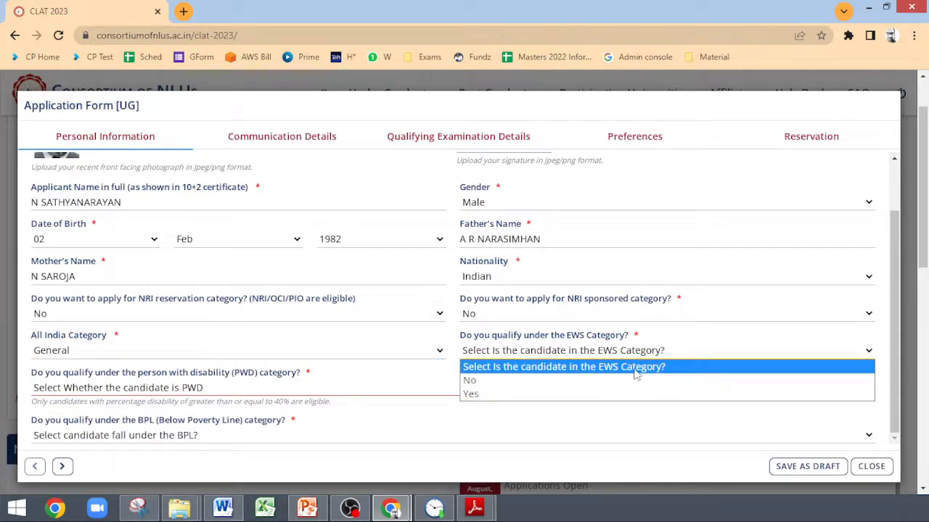
click(585, 381)
click(561, 389)
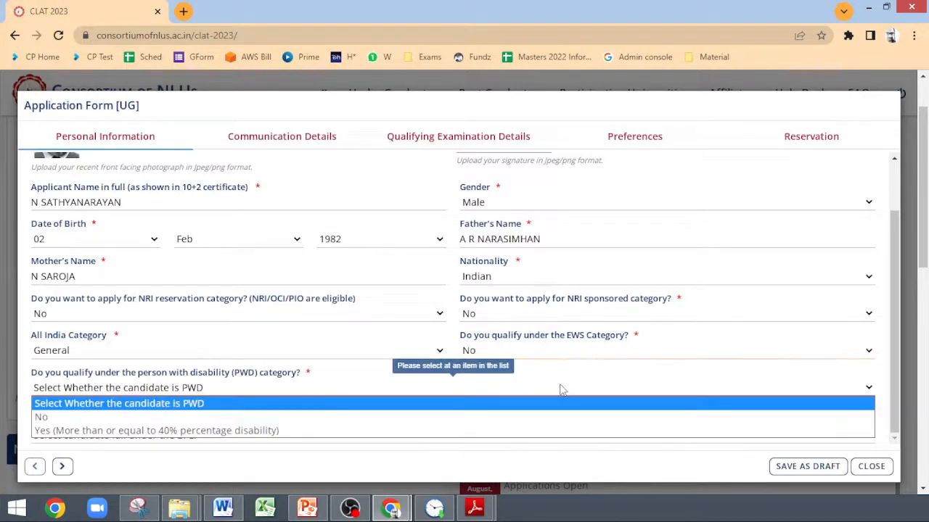
click(576, 385)
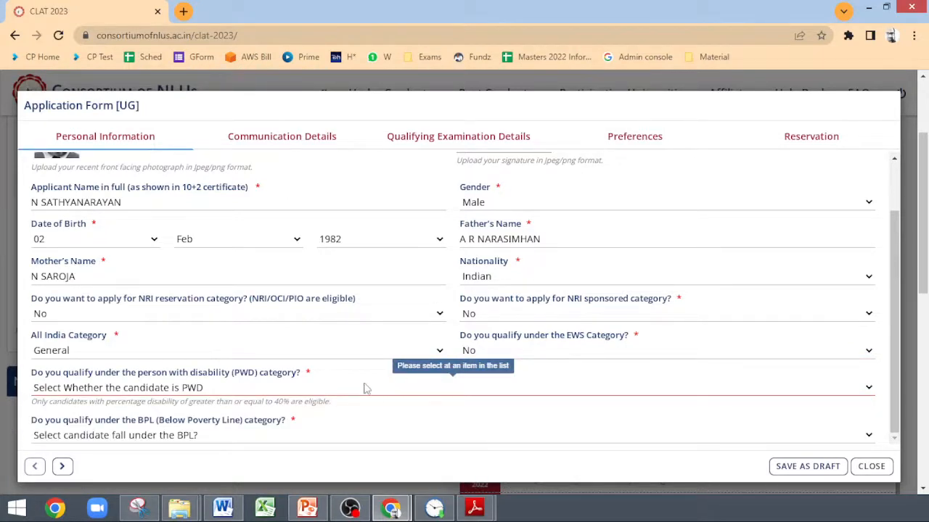
click(229, 393)
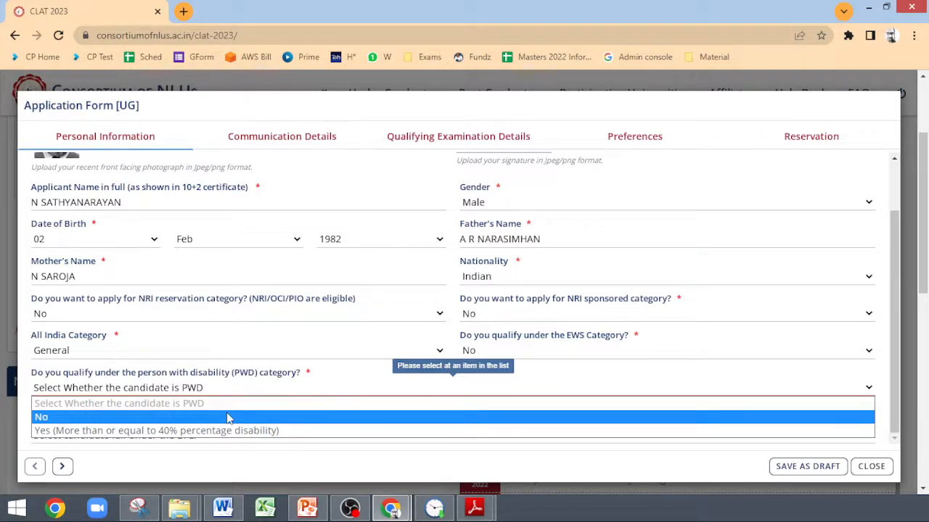
click(227, 418)
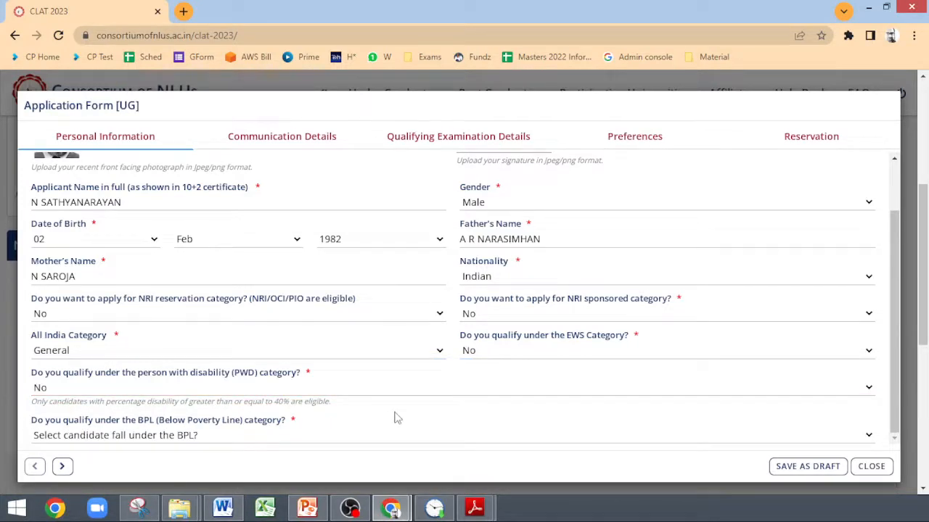
click(182, 436)
click(171, 464)
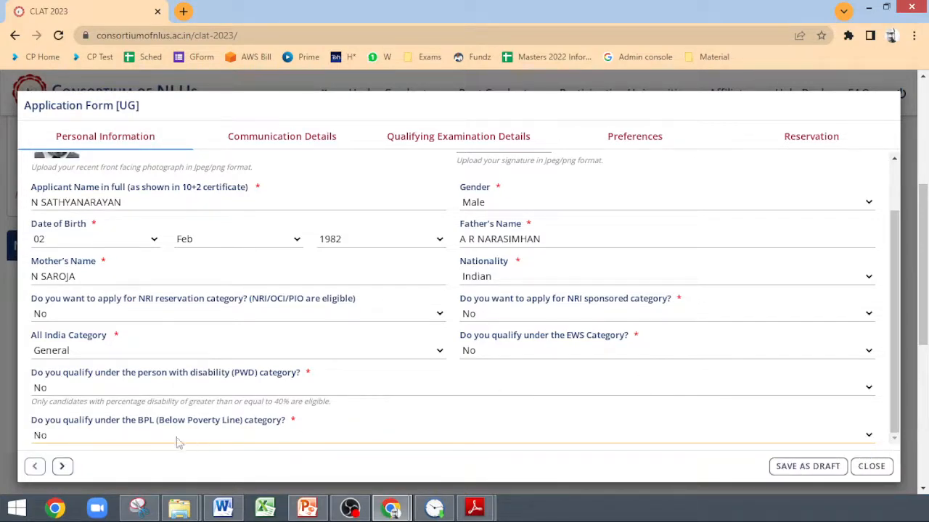
Step: Review the Personal Information fields and save them as a draft
scroll(279, 388, up, 2)
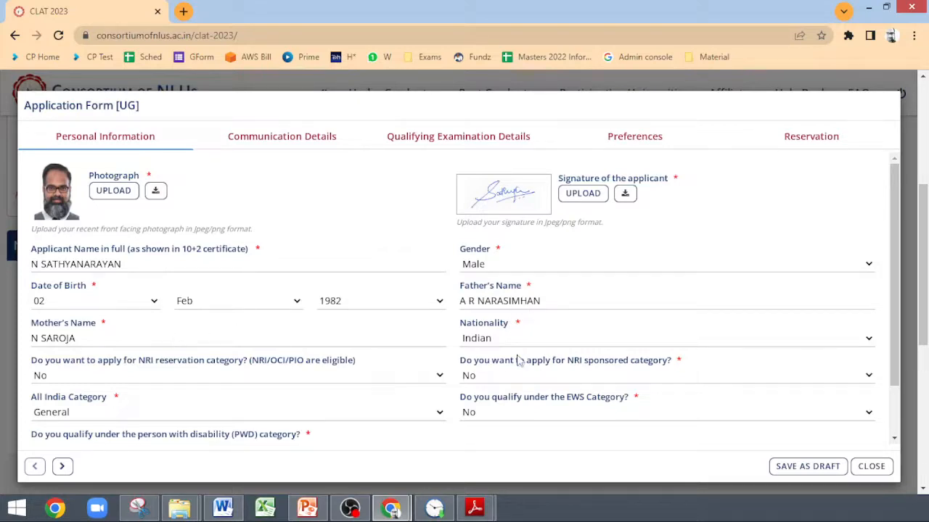
scroll(266, 382, down, 1)
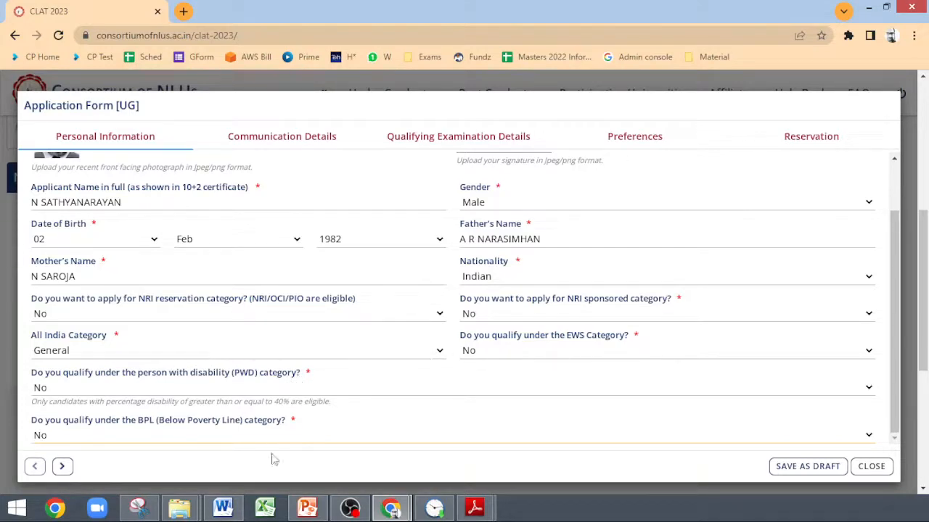
click(798, 470)
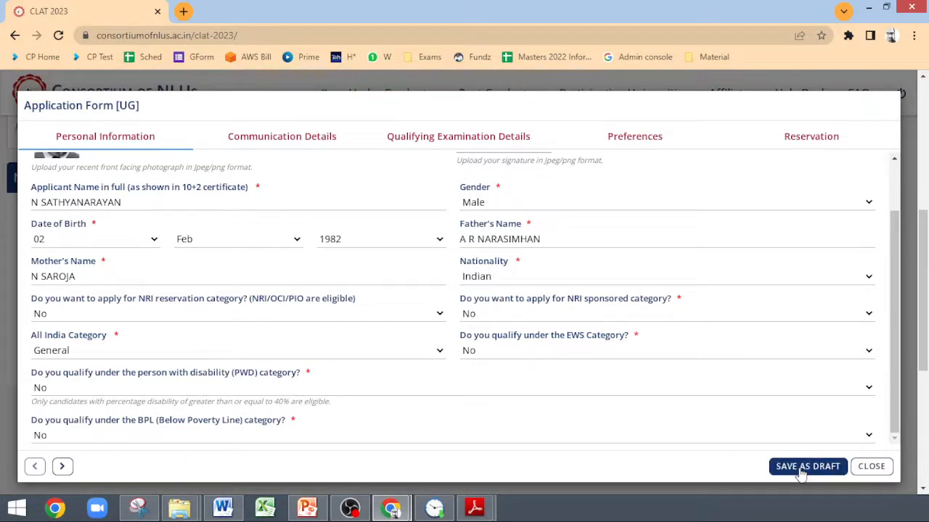
Step: In Communication Details, autofill both correspondence and permanent addresses with the saved Gujarat, Ahmedabad address
click(62, 467)
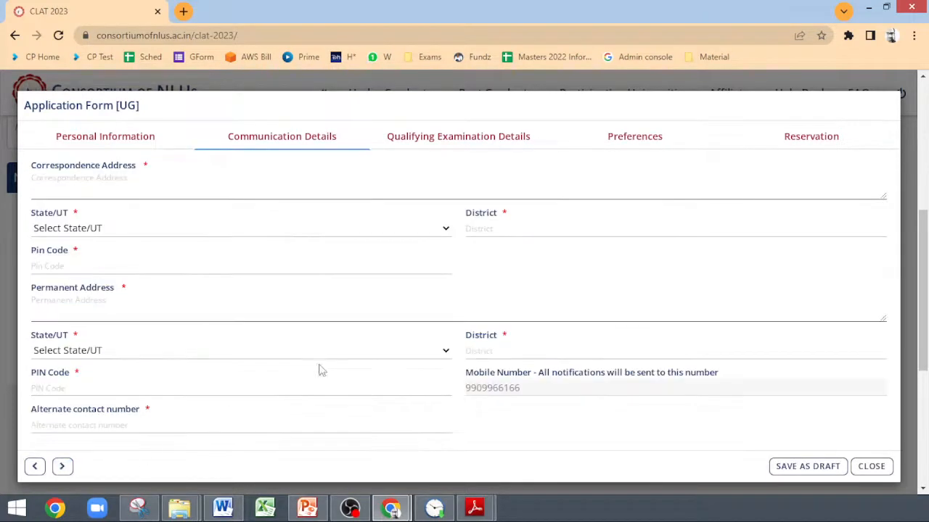
click(143, 190)
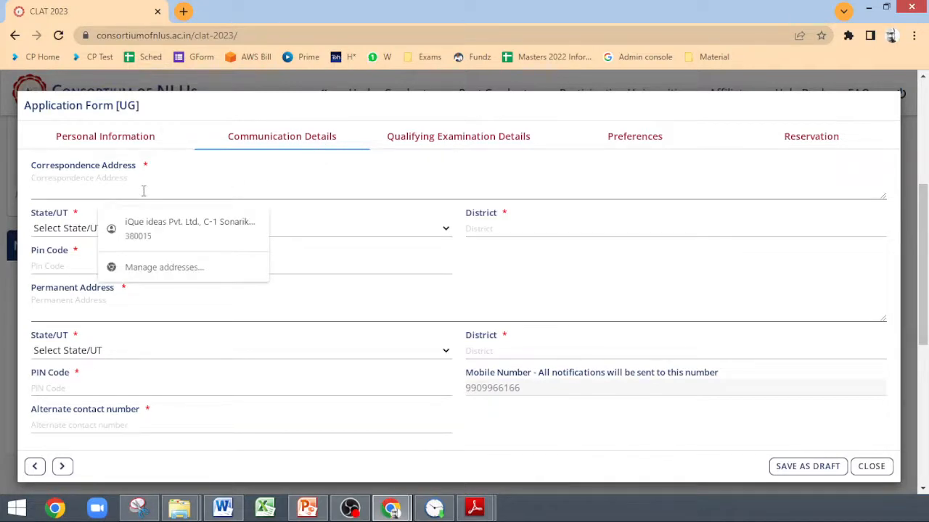
click(175, 225)
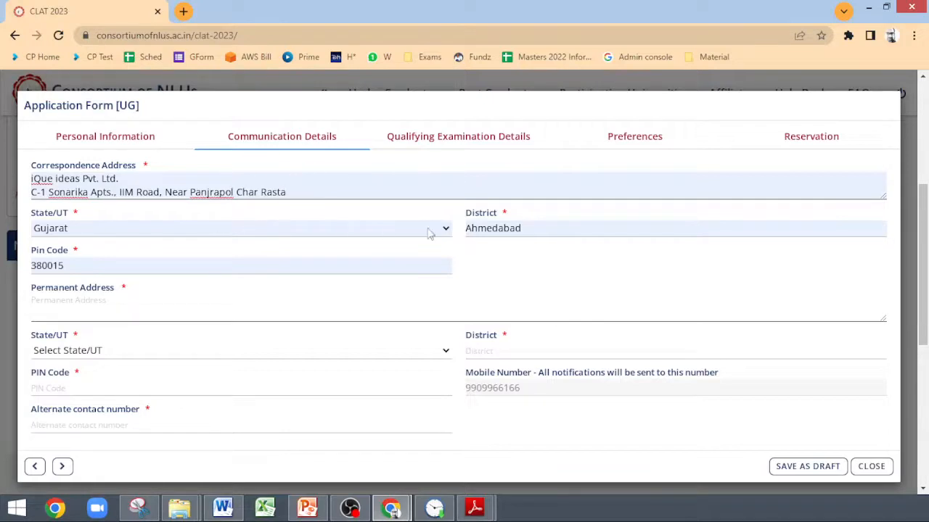
click(245, 309)
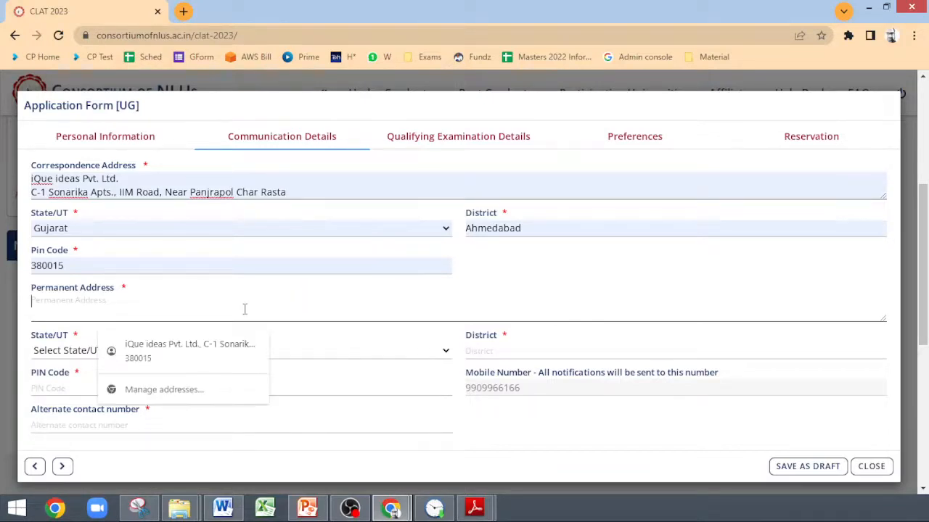
click(228, 351)
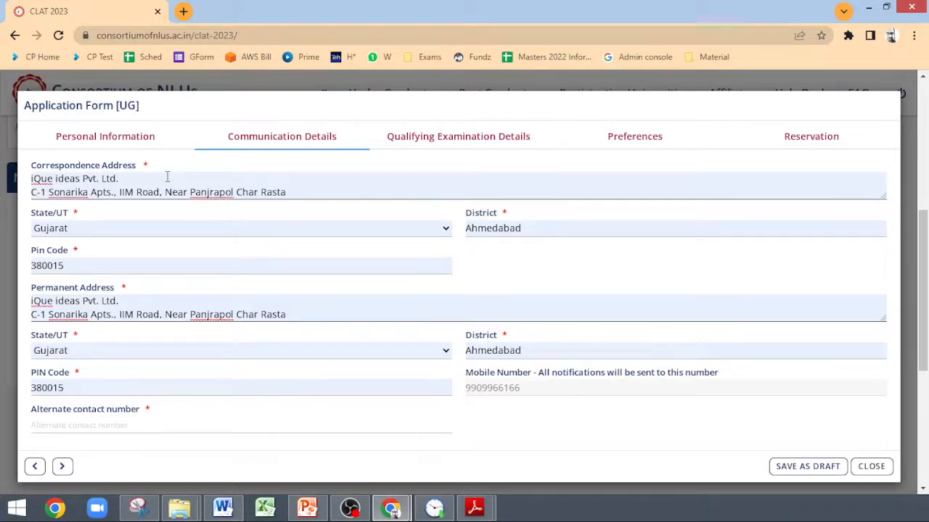
scroll(182, 288, down, 2)
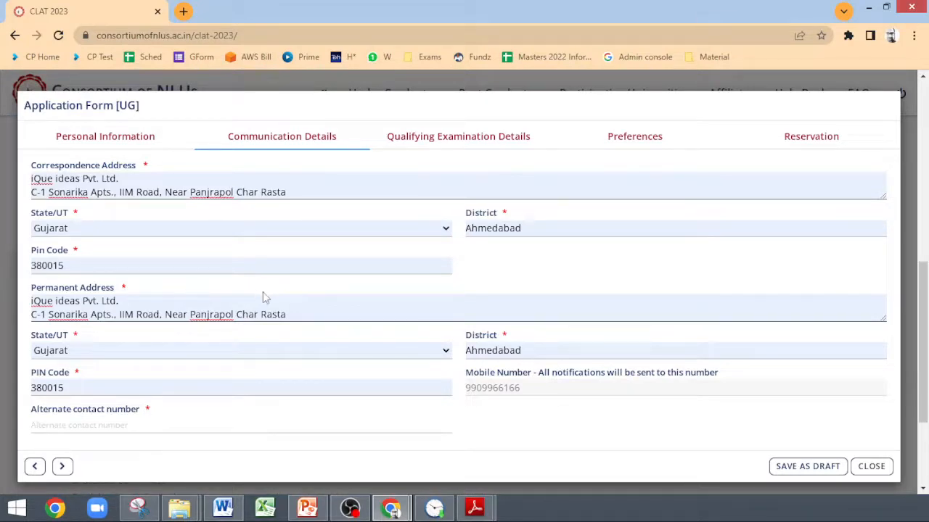
Step: Enter the alternate contact number, save Communication Details as draft, and advance to Qualifying Examination Details
click(286, 428)
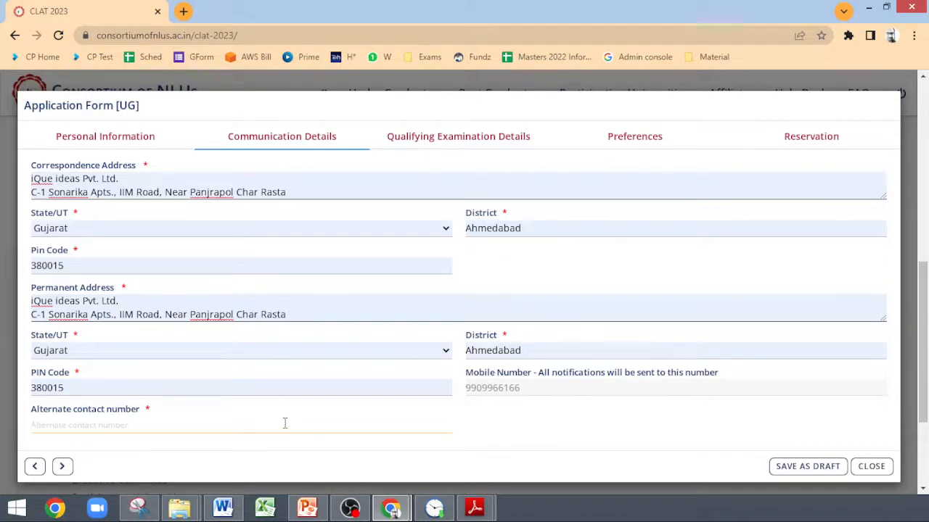
click(802, 470)
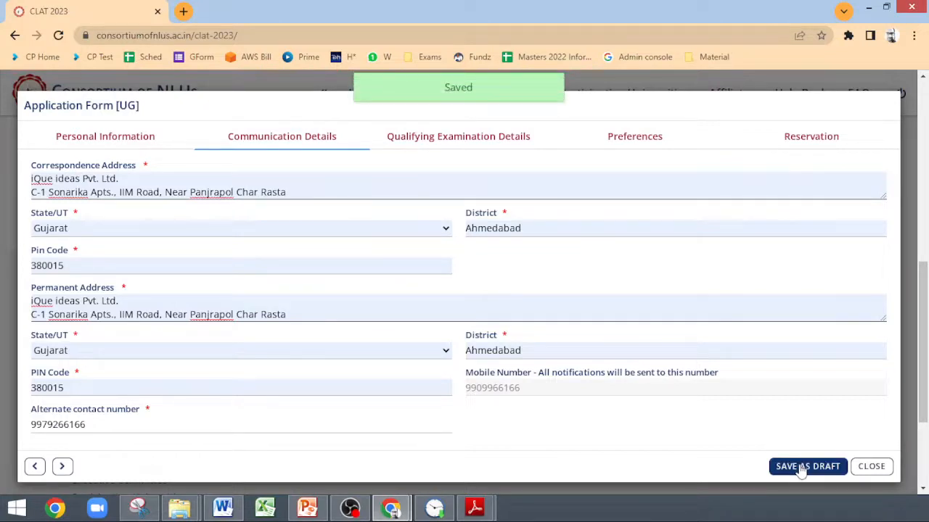
click(60, 468)
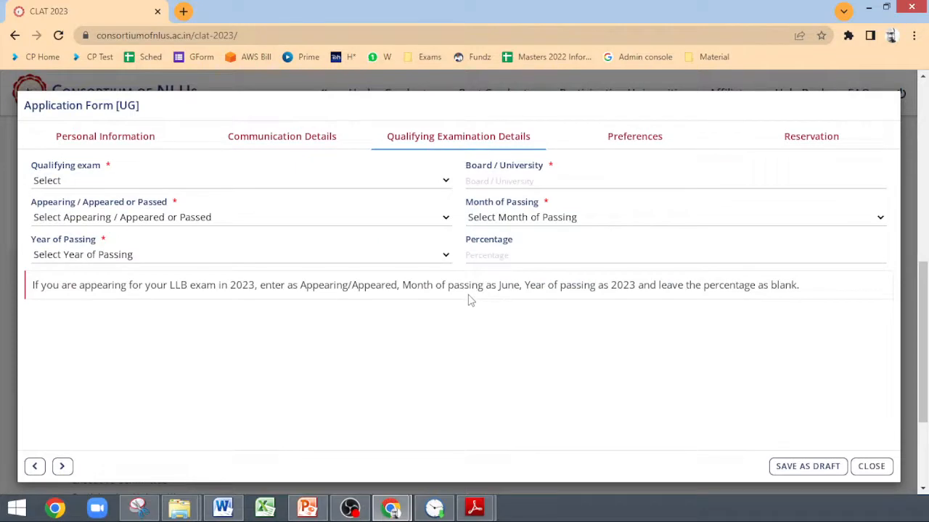
Step: Choose 10+2 or its equivalent (Science) as the qualifying exam with board Gujarat HSEB
click(314, 180)
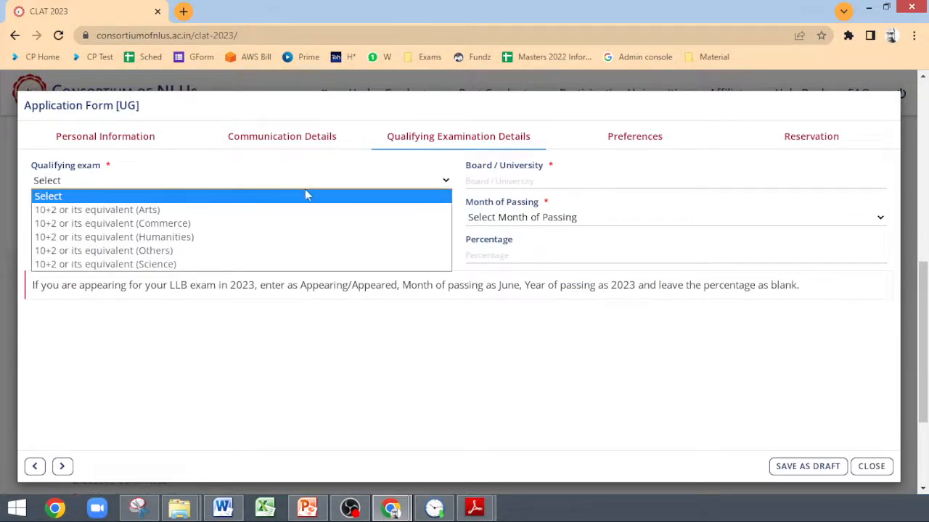
click(279, 266)
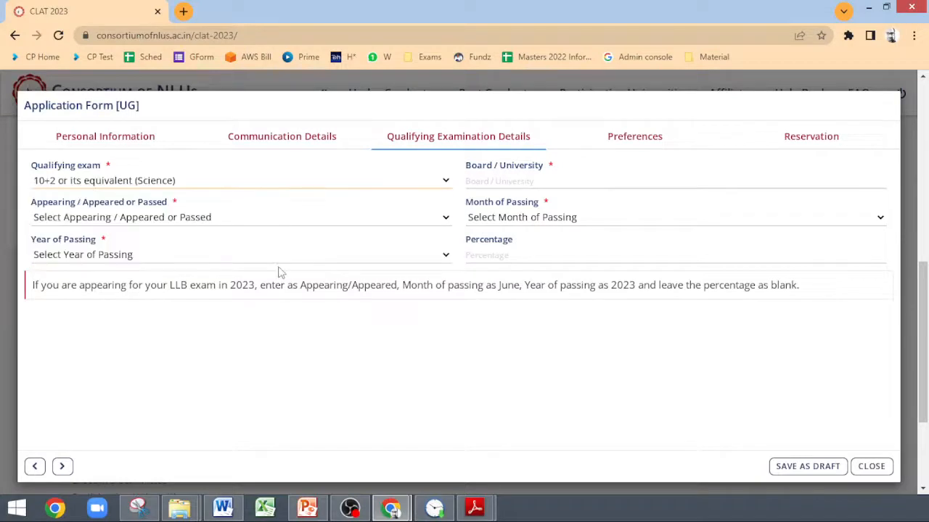
click(537, 181)
text(gUJARA)
key(BackSpace)
key(BackSpace)
key(BackSpace)
key(BackSpace)
key(BackSpace)
key(BackSpace)
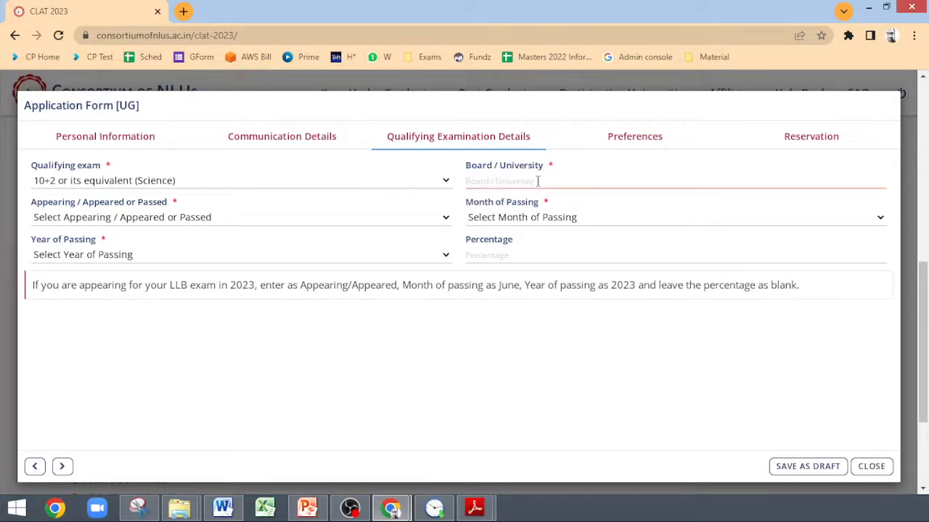
text(Gujarat JS)
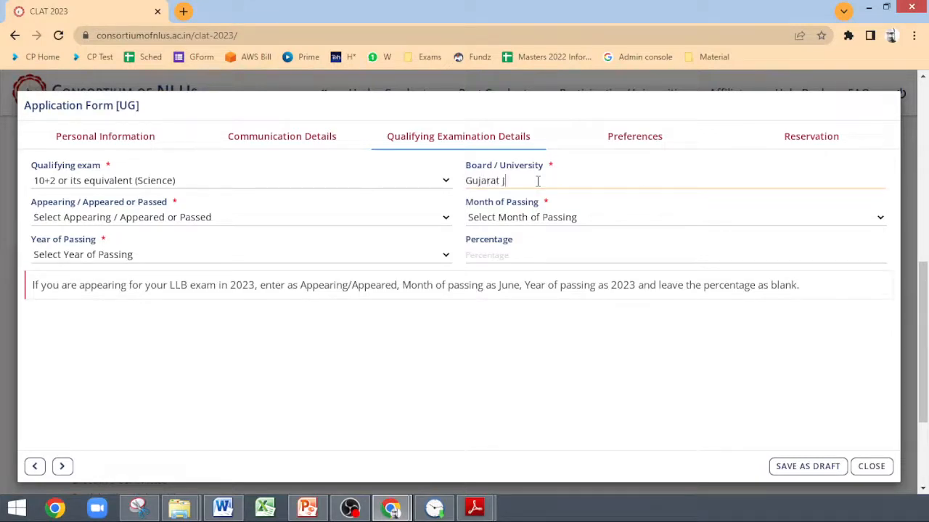
key(BackSpace)
key(BackSpace)
text(HSEB)
Step: Set the year of passing to 1999
click(343, 219)
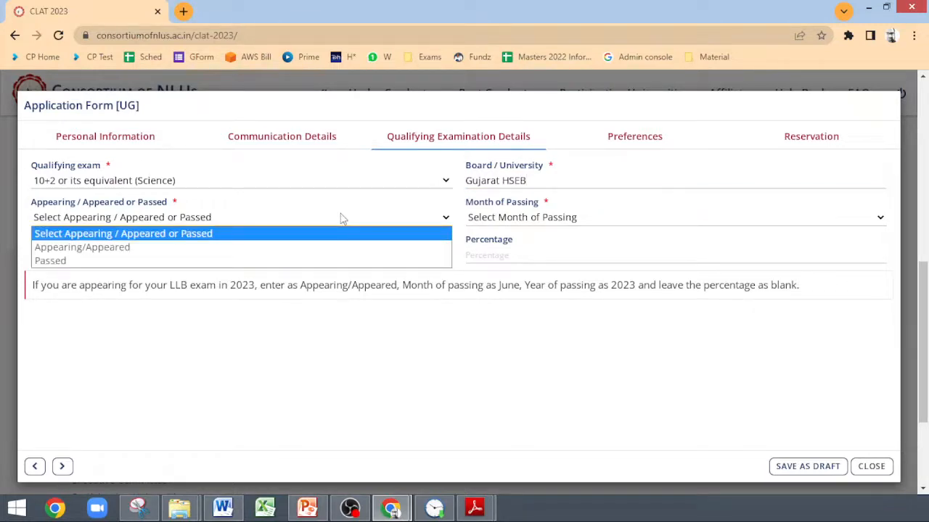
click(323, 248)
click(501, 221)
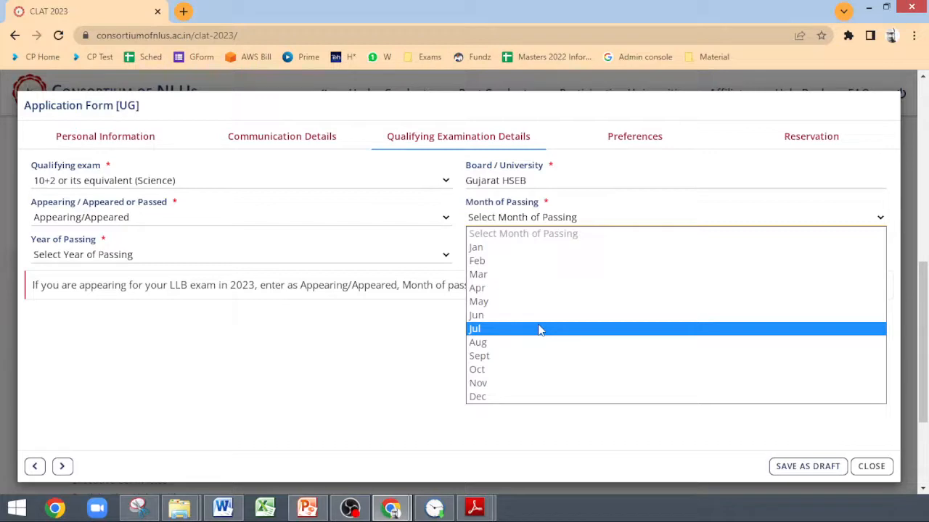
click(345, 348)
click(196, 255)
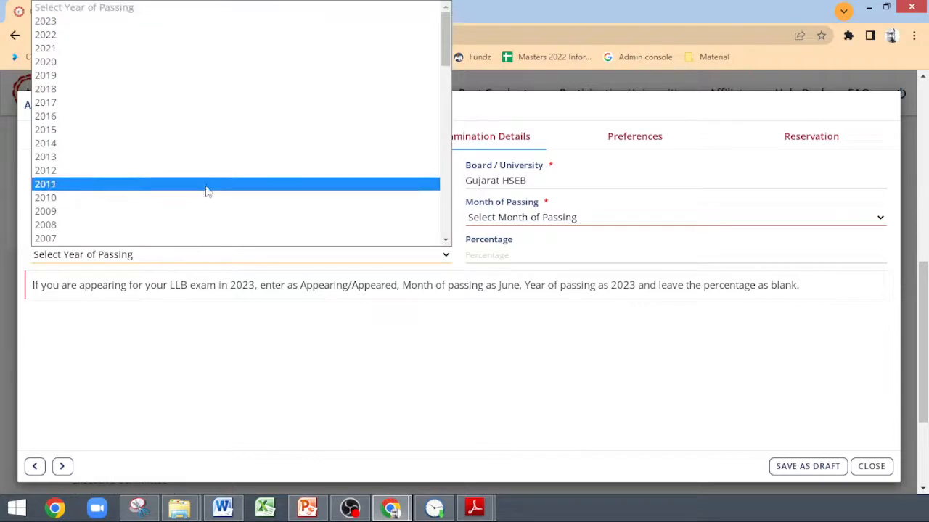
scroll(208, 190, down, 5)
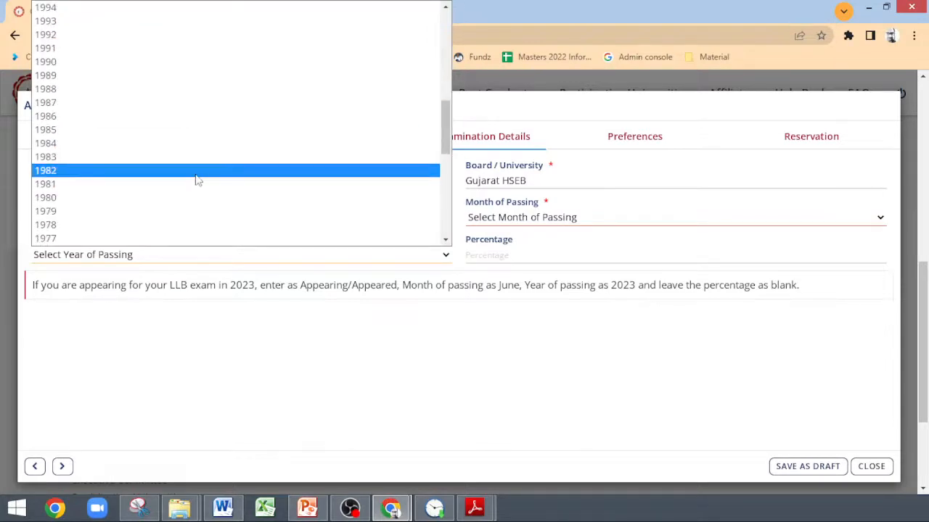
scroll(197, 181, up, 3)
scroll(196, 180, up, 3)
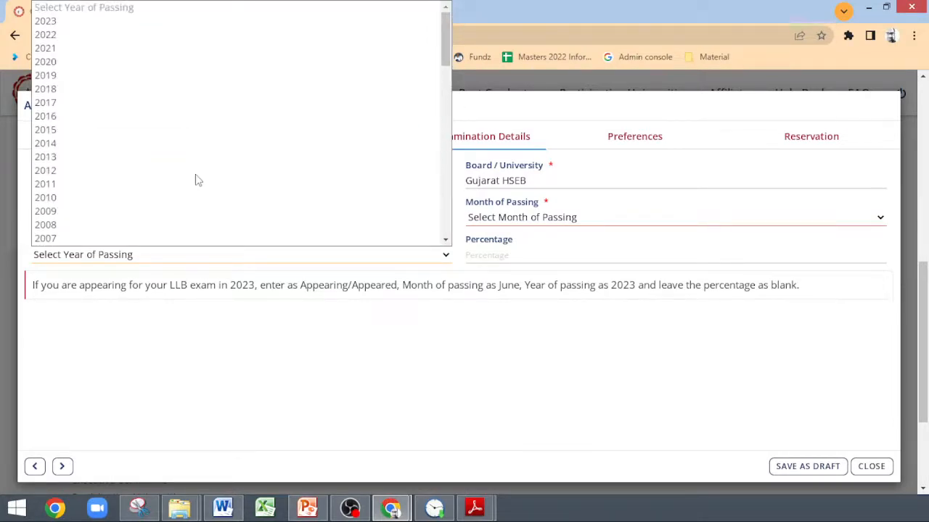
scroll(196, 180, down, 3)
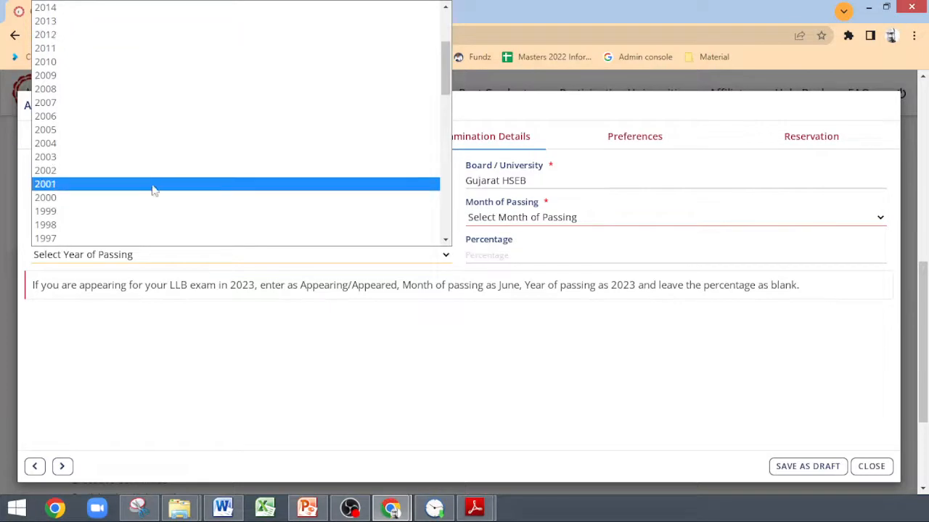
click(106, 212)
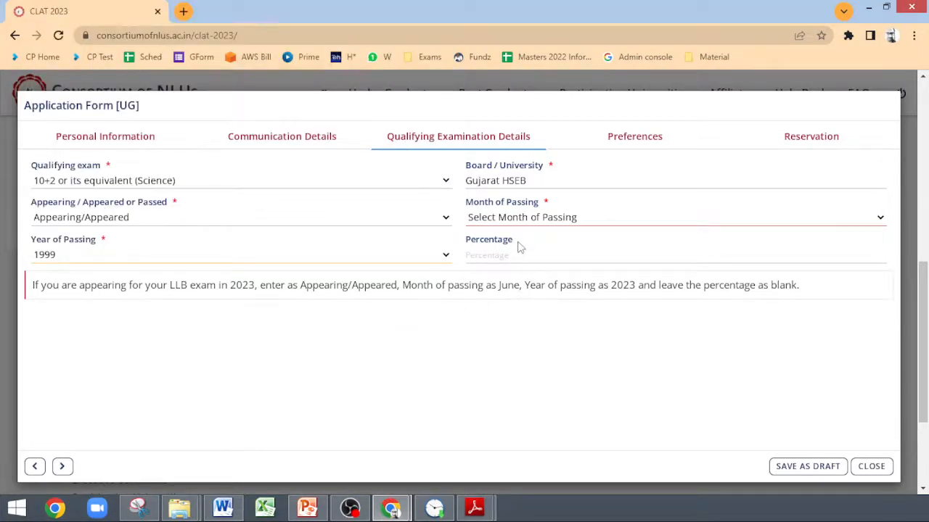
Step: Set the month of passing to May and the exam status to Passed
click(527, 217)
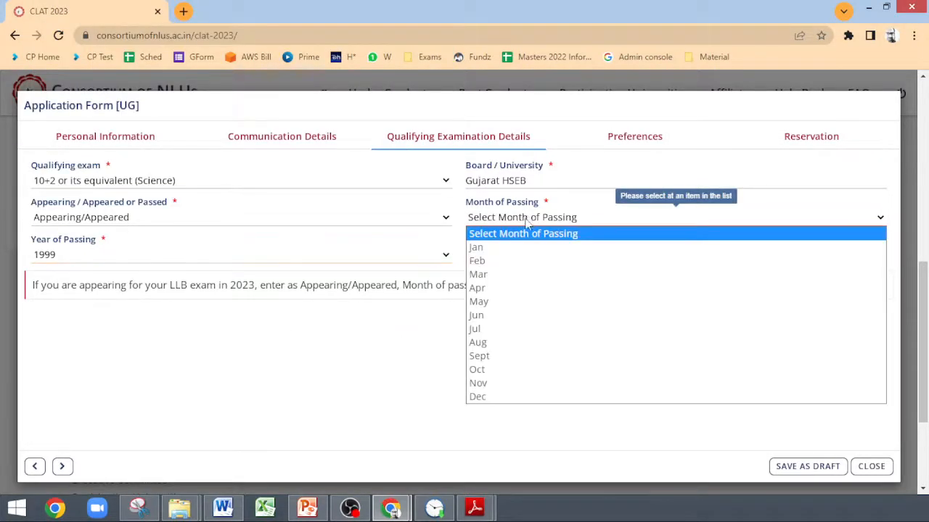
click(509, 303)
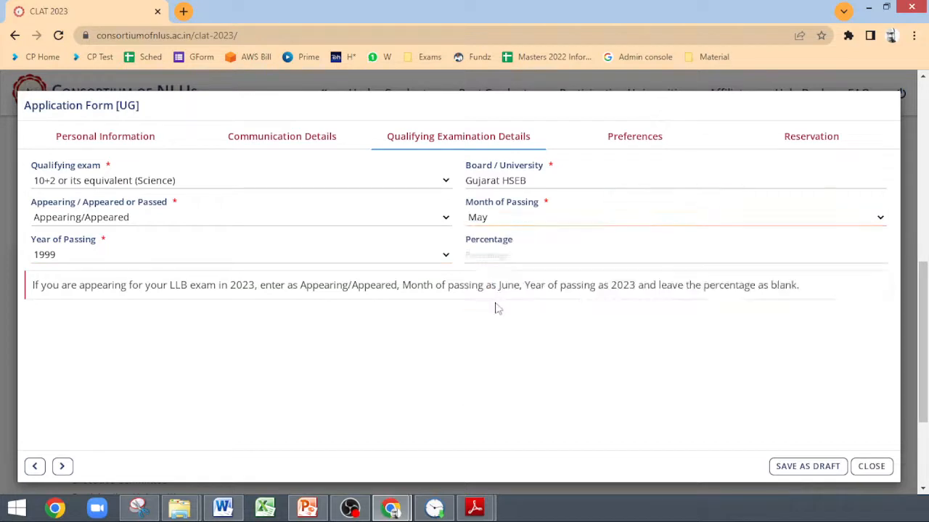
click(193, 218)
click(110, 261)
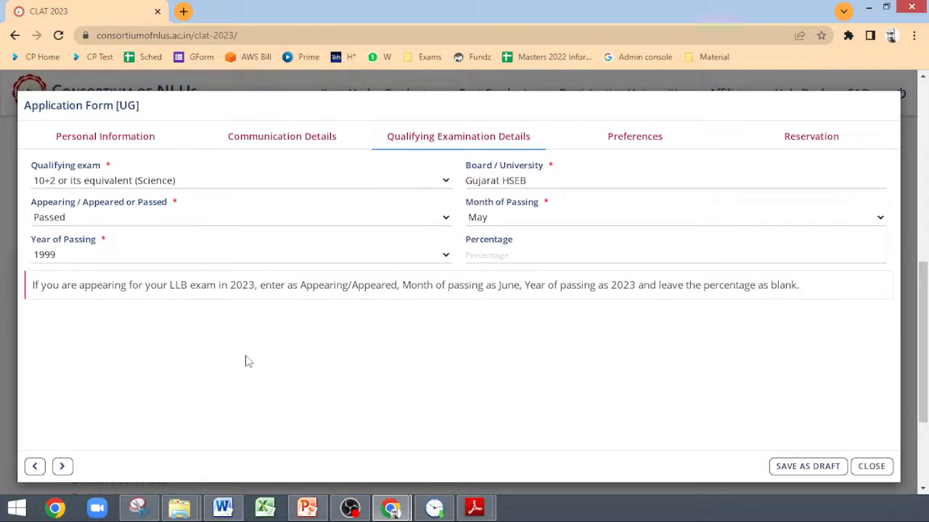
click(133, 221)
Step: Toggle the exam status and leave it set to Passed
click(133, 223)
click(134, 222)
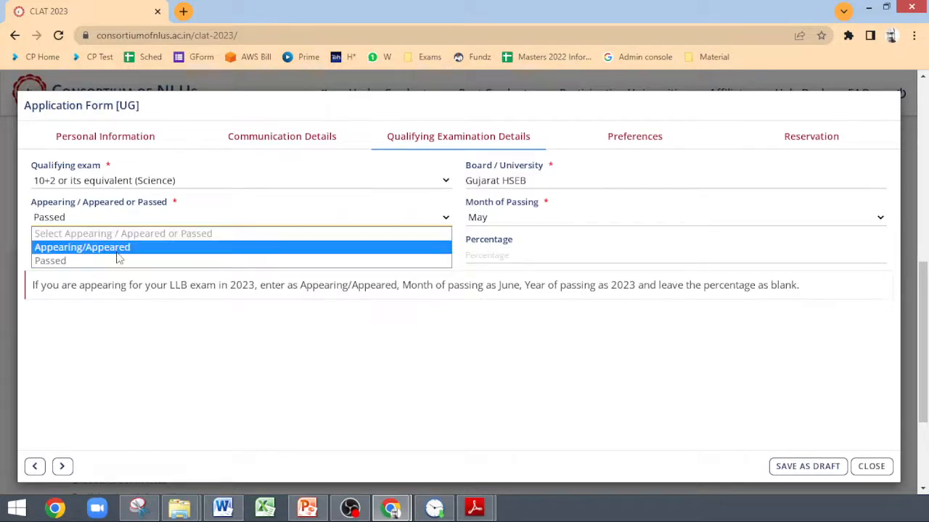
click(117, 249)
click(125, 225)
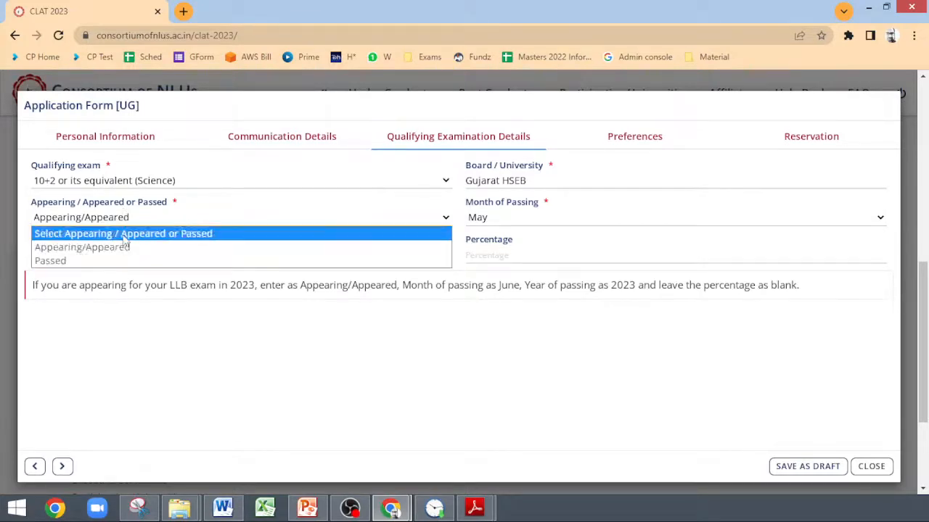
click(109, 261)
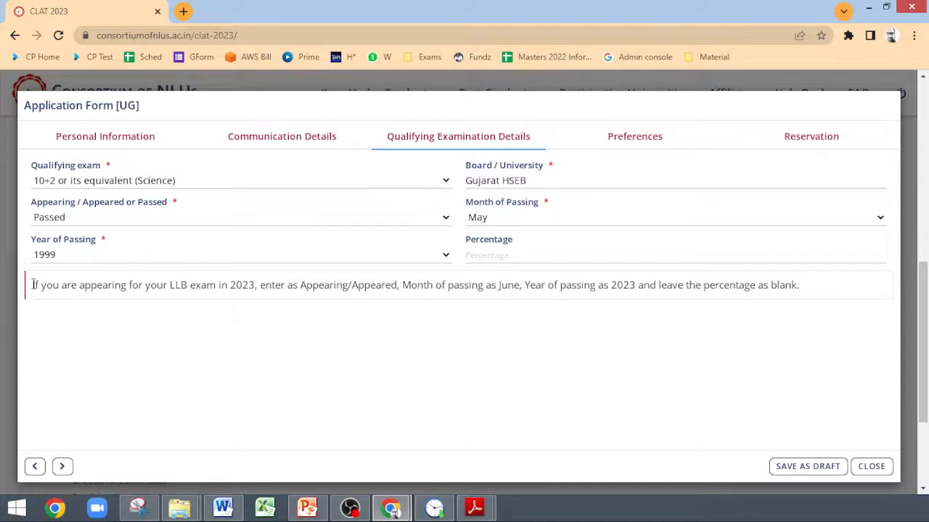
Step: Highlight the LLB guidance note to read it
drag(32, 285, 255, 285)
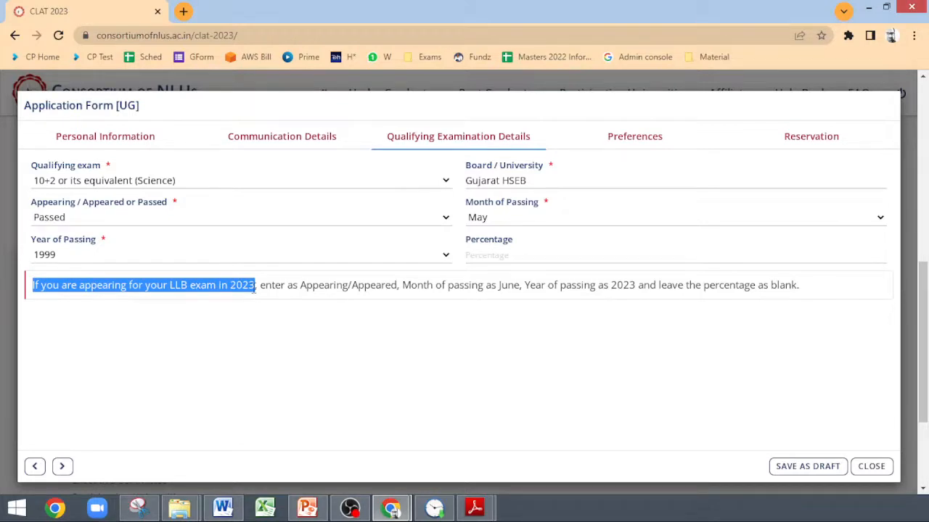
drag(256, 285, 819, 305)
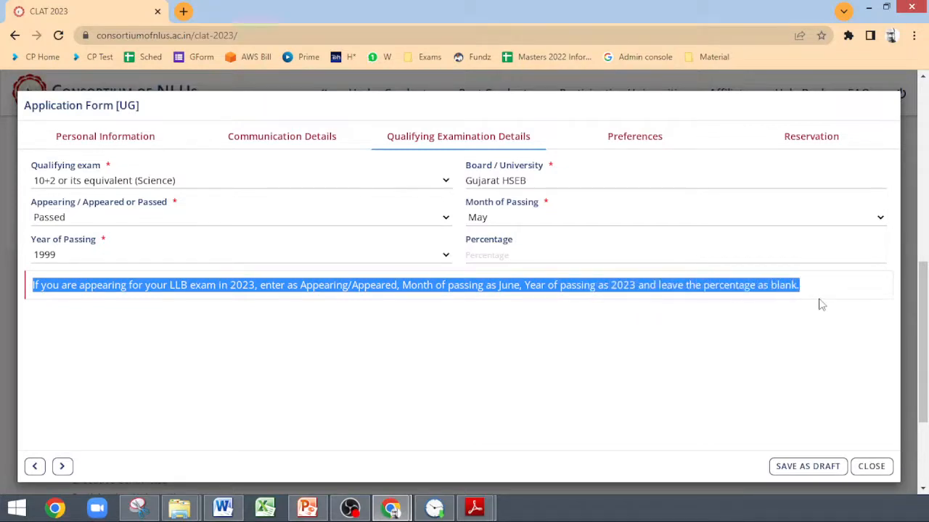
click(813, 326)
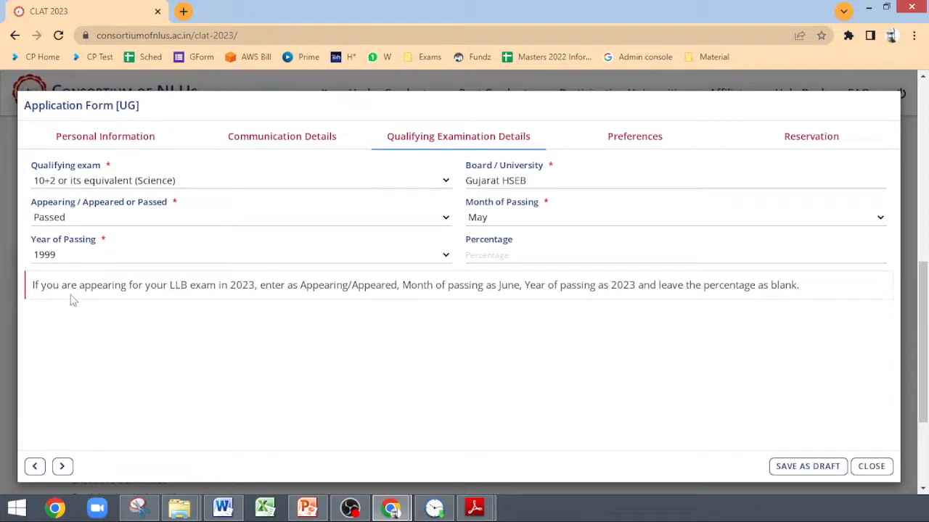
drag(41, 285, 794, 280)
click(662, 287)
Step: Enter 82 as the percentage, save the qualifying exam draft, and continue to Test Centre Preferences
click(541, 250)
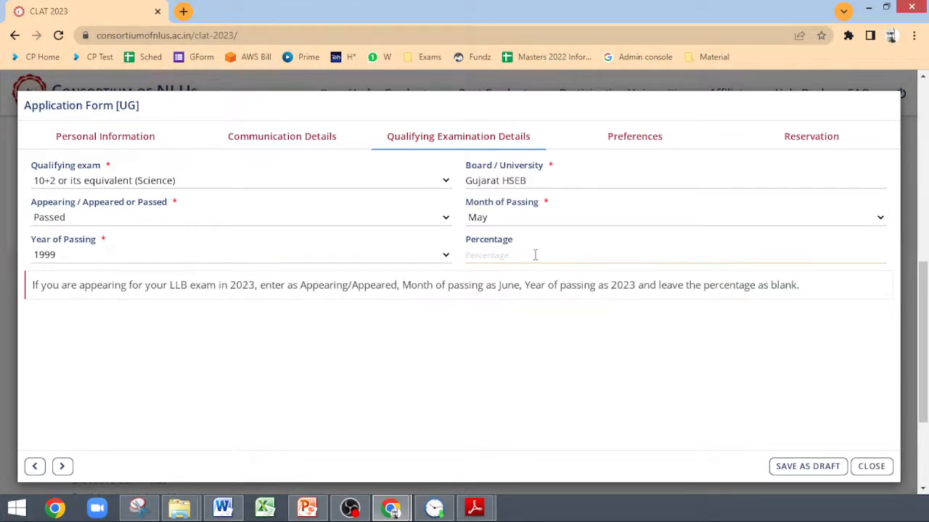
text(82)
click(788, 468)
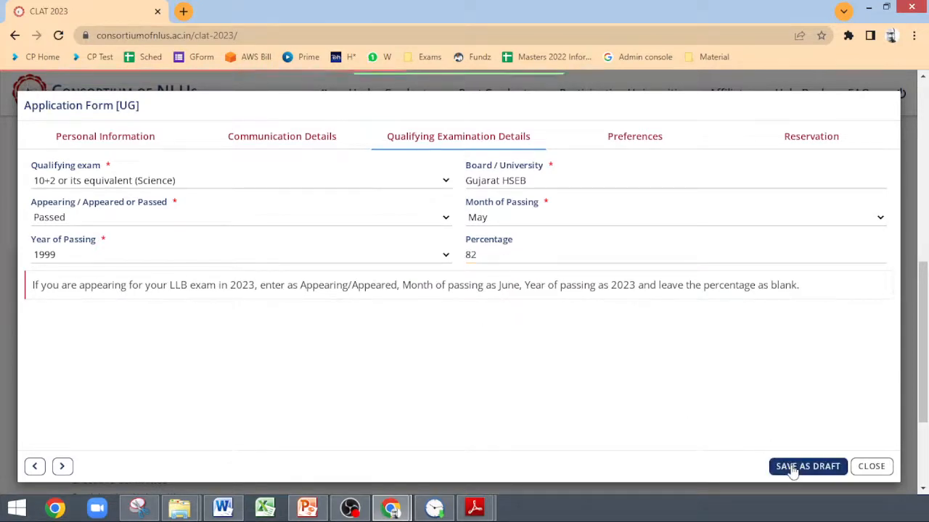
click(62, 466)
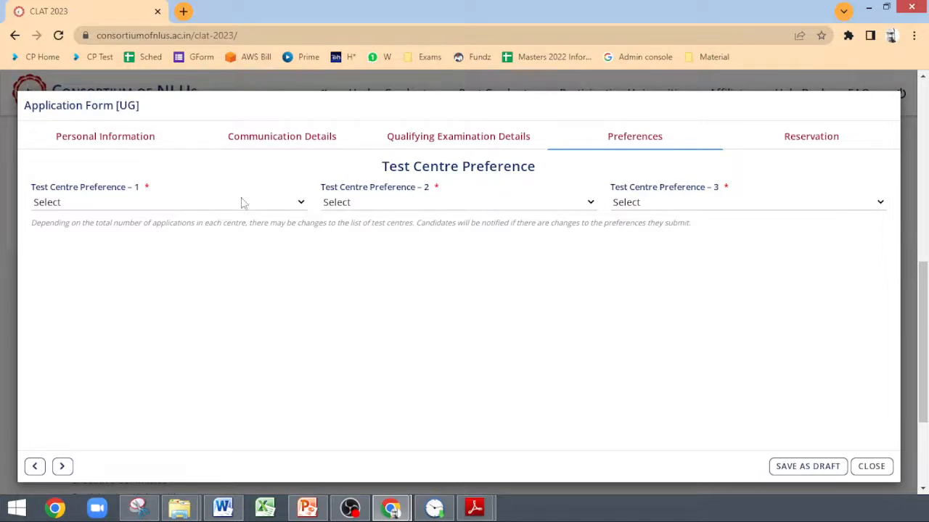
Step: Pick Ahmedabad, Gandhinagar and Vadodara as test centre preferences 1–3, save as draft, and continue to Reservation
click(155, 204)
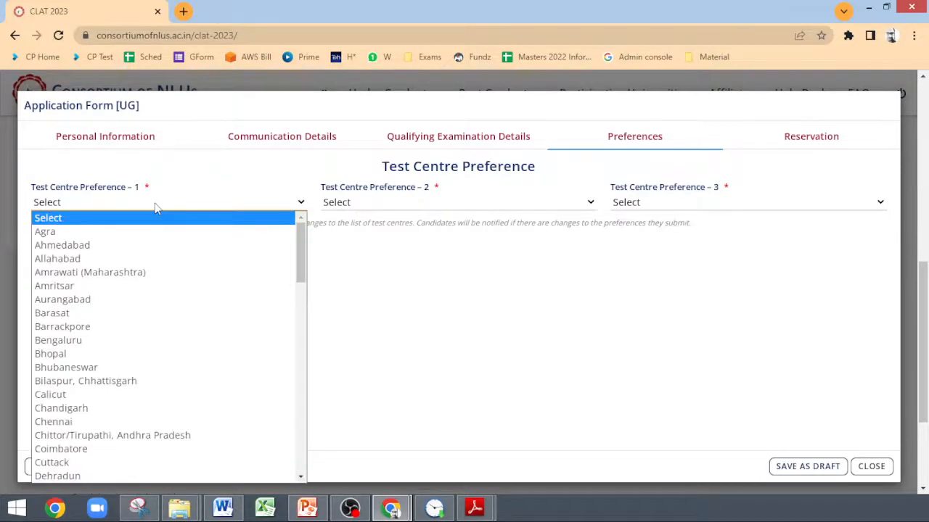
click(132, 246)
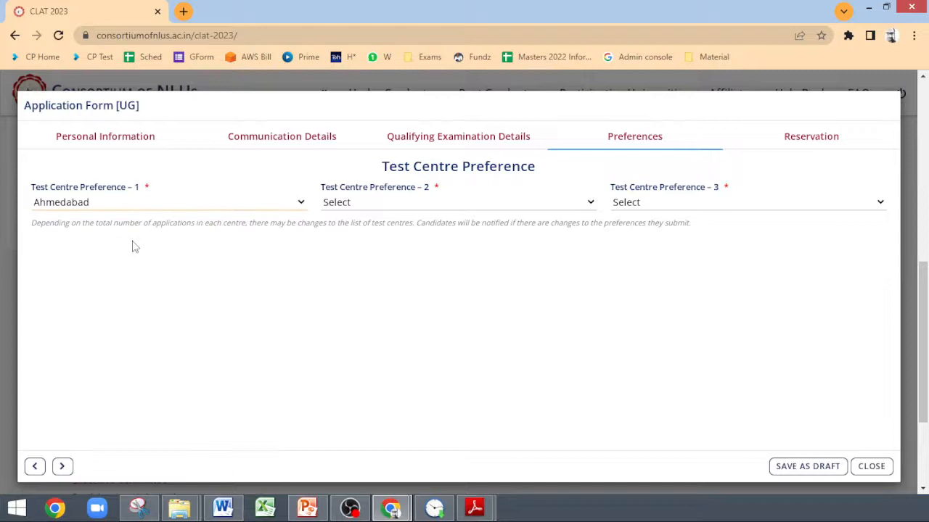
click(362, 203)
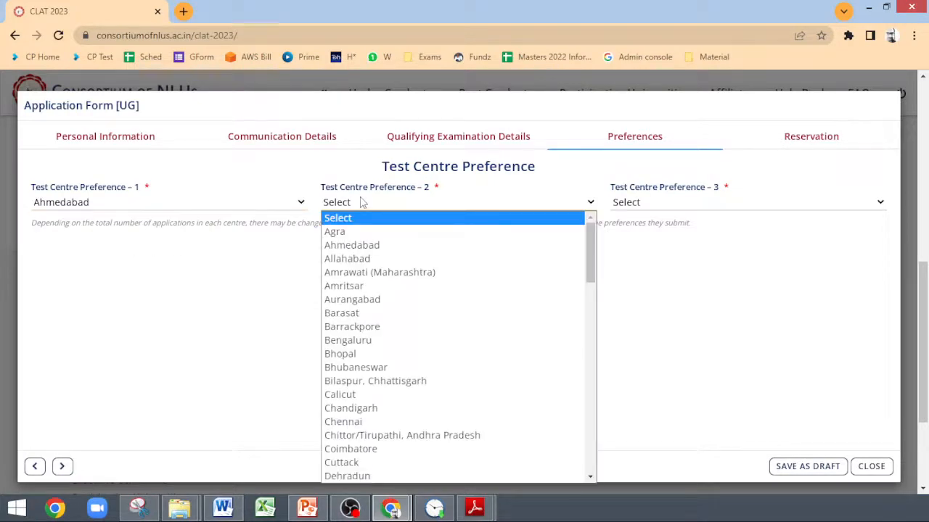
scroll(399, 326, down, 5)
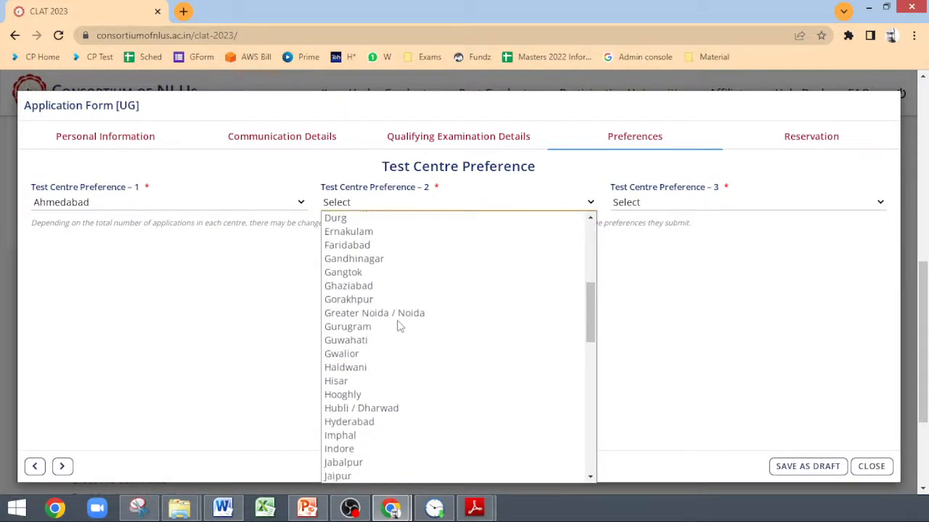
click(401, 259)
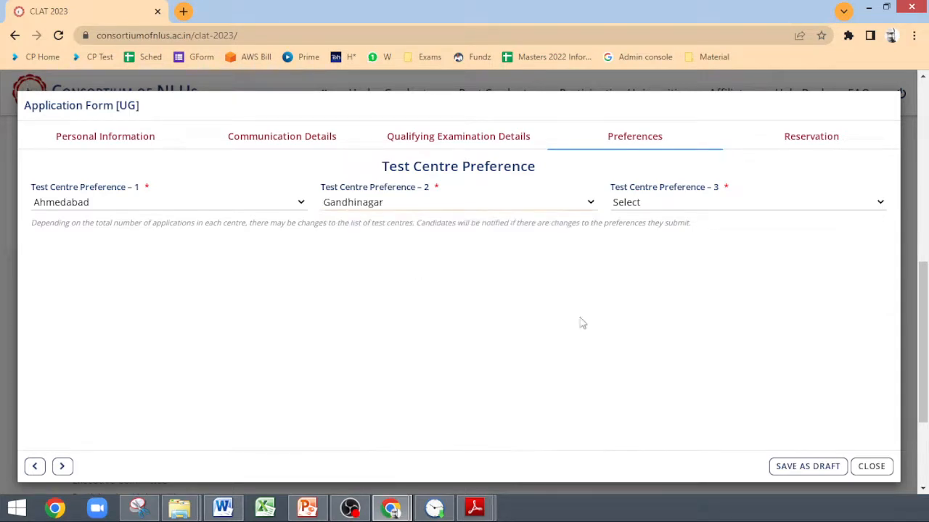
click(679, 202)
scroll(765, 350, down, 10)
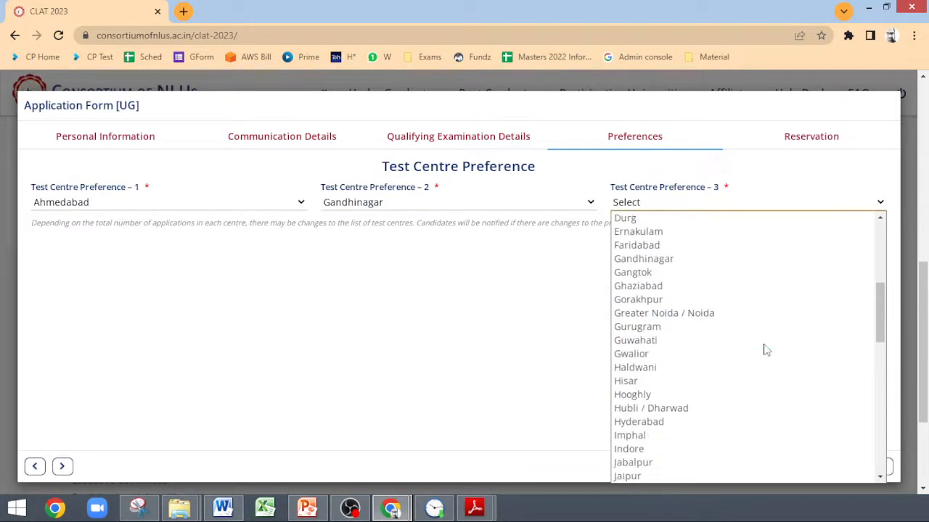
click(713, 438)
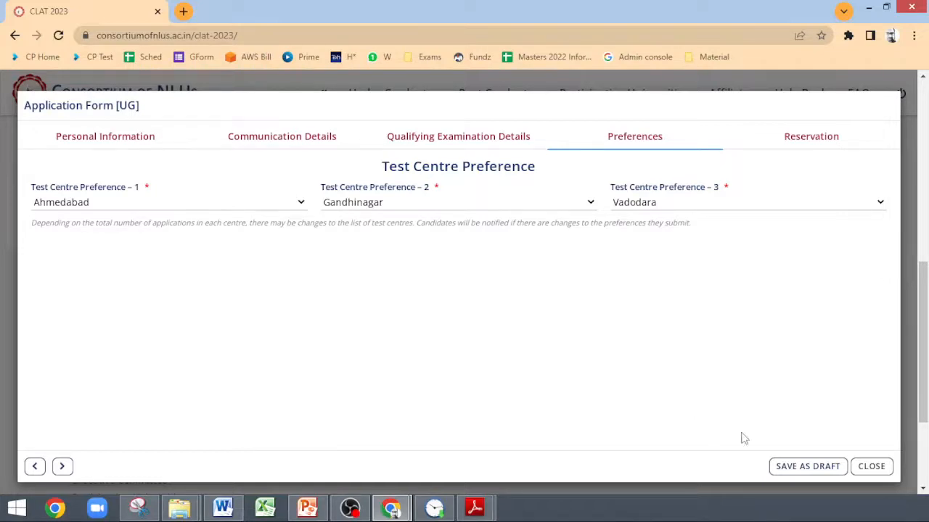
click(792, 468)
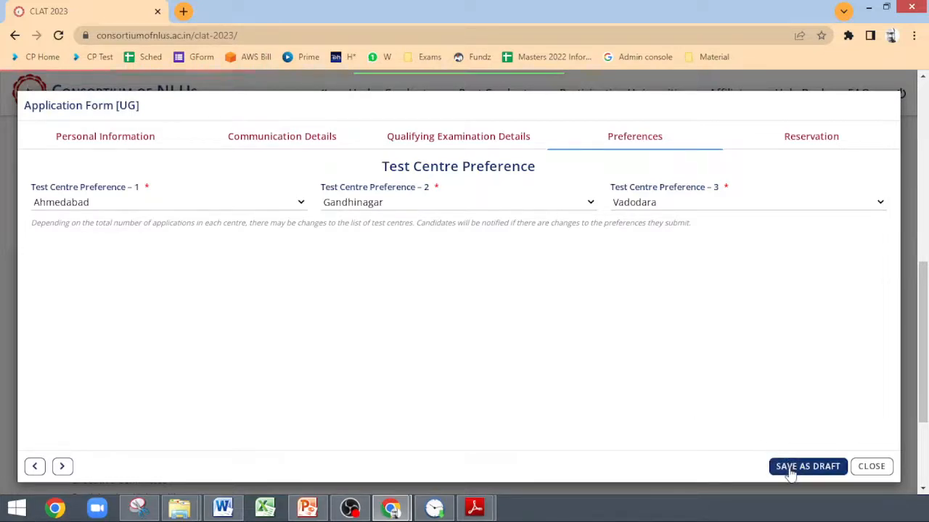
click(62, 467)
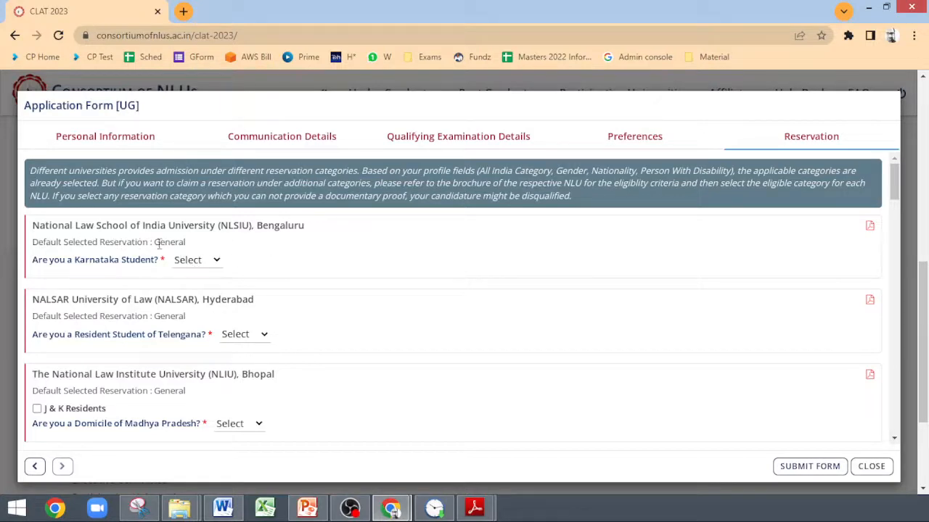
Step: Answer No for Karnataka, Telangana, Madhya Pradesh and West Bengal reservation questions
click(203, 262)
scroll(332, 311, down, 2)
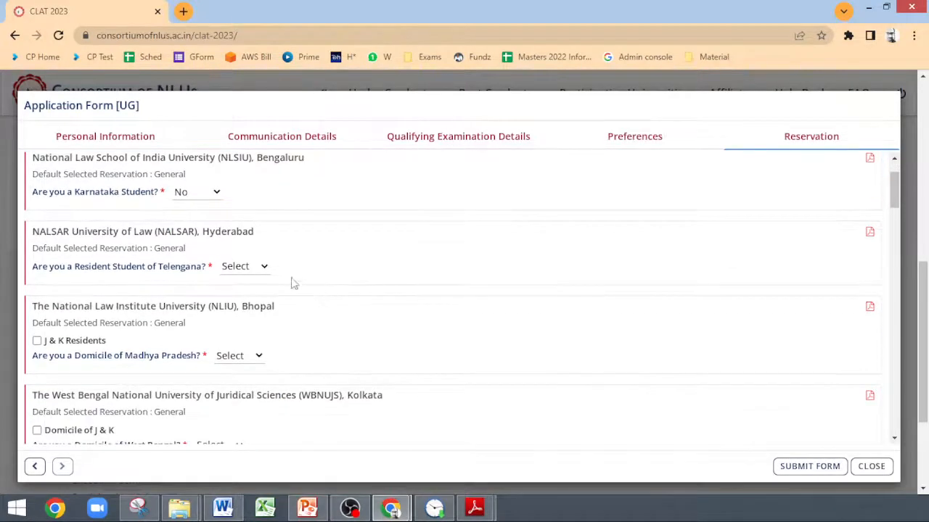
click(244, 267)
click(242, 309)
scroll(276, 293, down, 1)
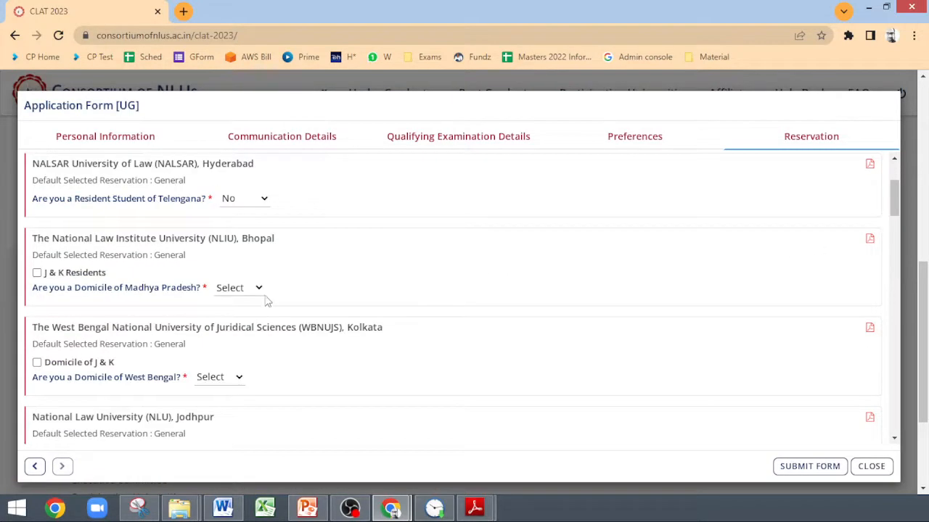
click(218, 290)
click(240, 328)
scroll(275, 305, down, 1)
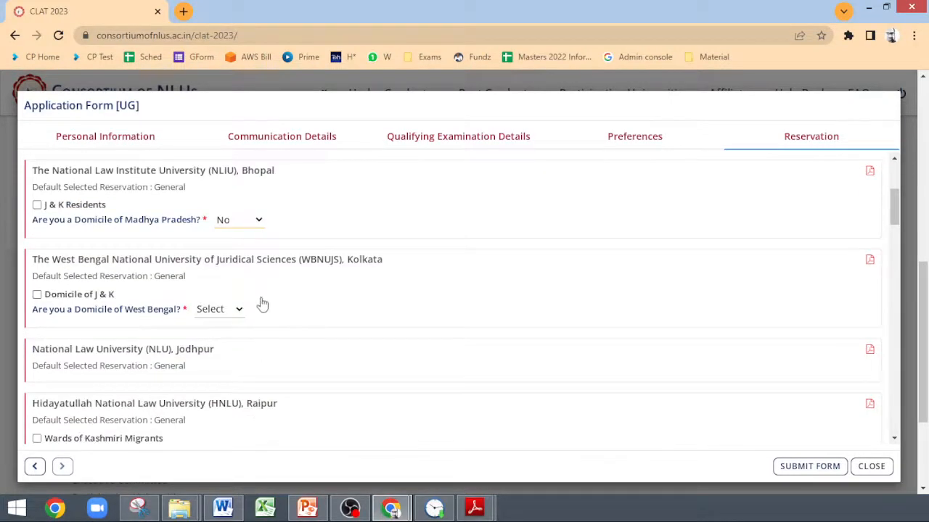
click(224, 313)
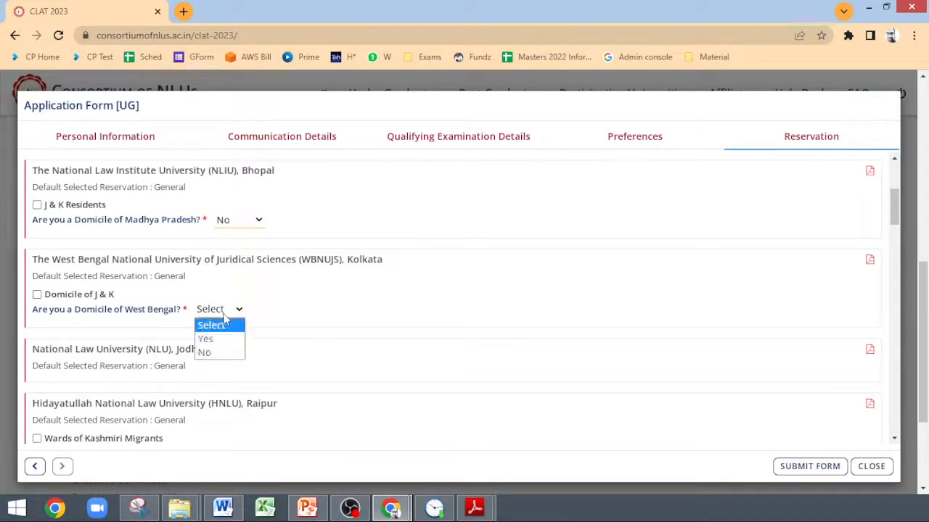
click(236, 353)
Step: Answer No for Chhattisgarh domicile and Yes for Gujarat domicile
scroll(91, 213, up, 2)
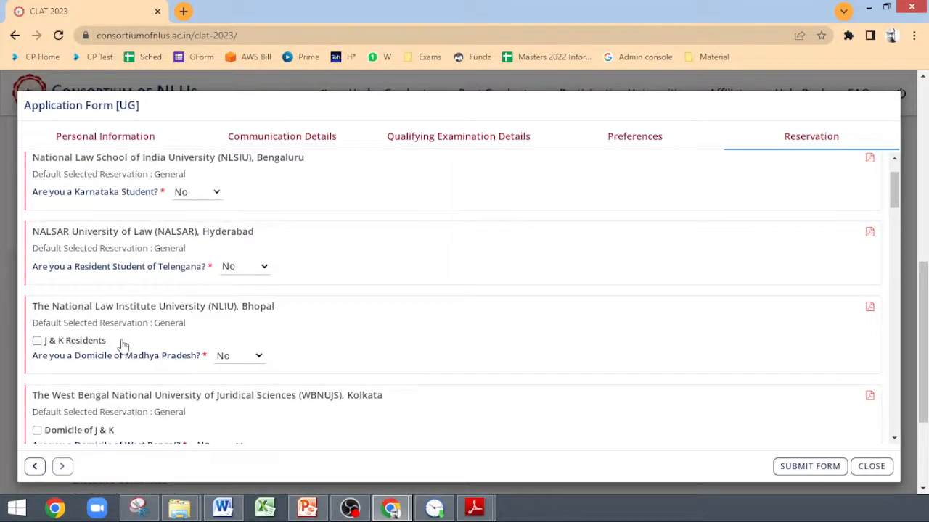
scroll(123, 346, down, 3)
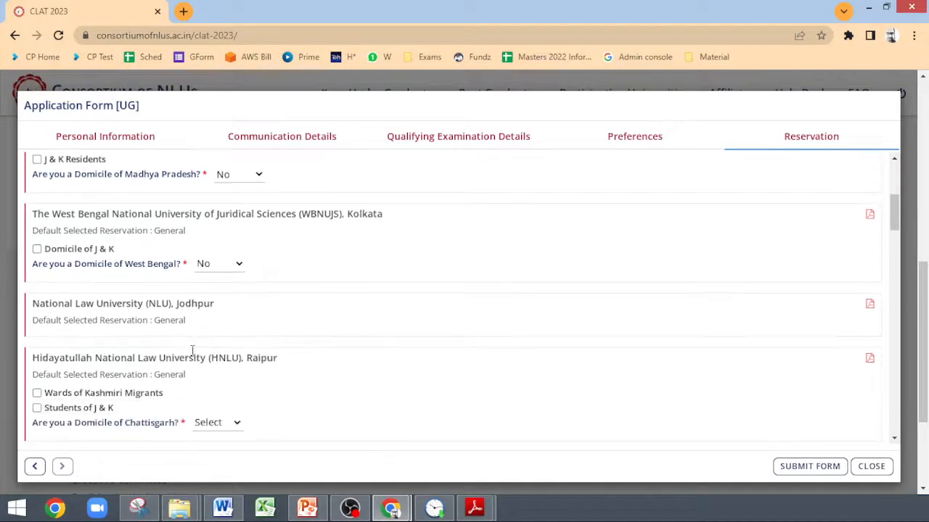
scroll(174, 326, down, 2)
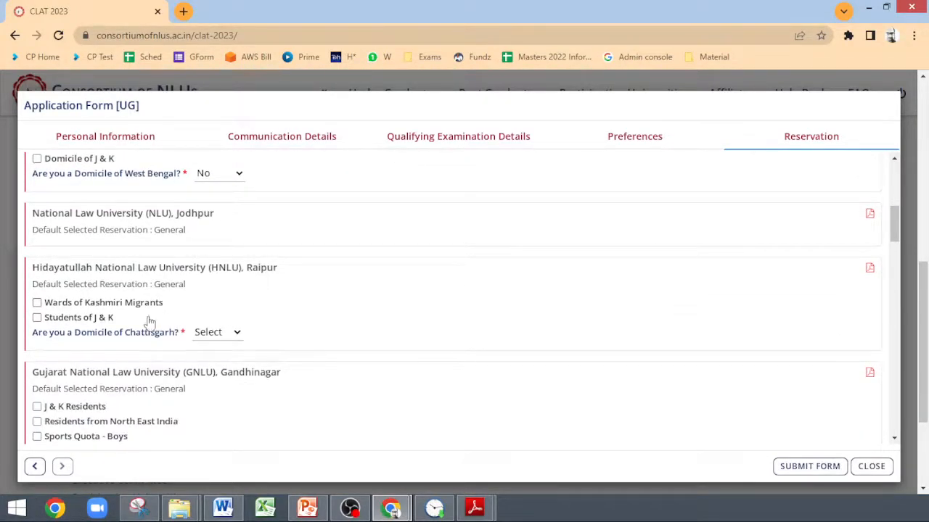
click(214, 333)
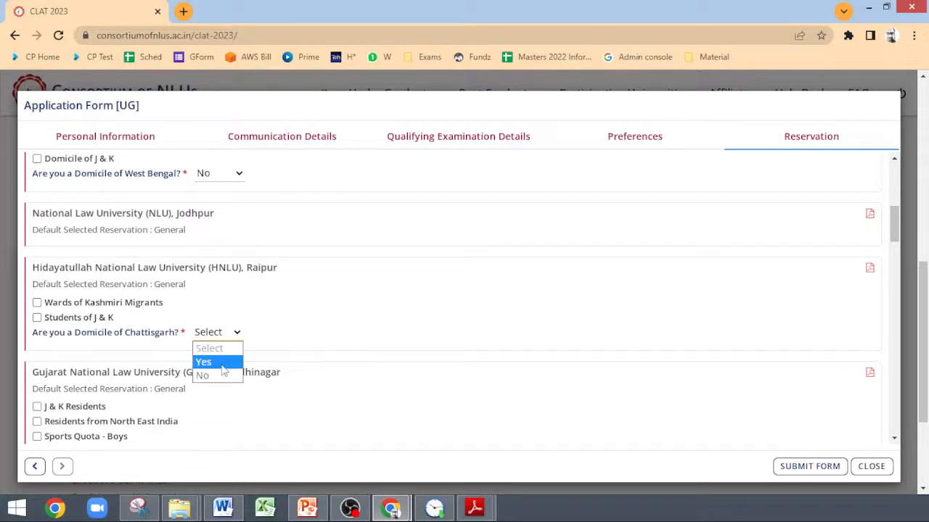
click(207, 373)
scroll(384, 388, down, 3)
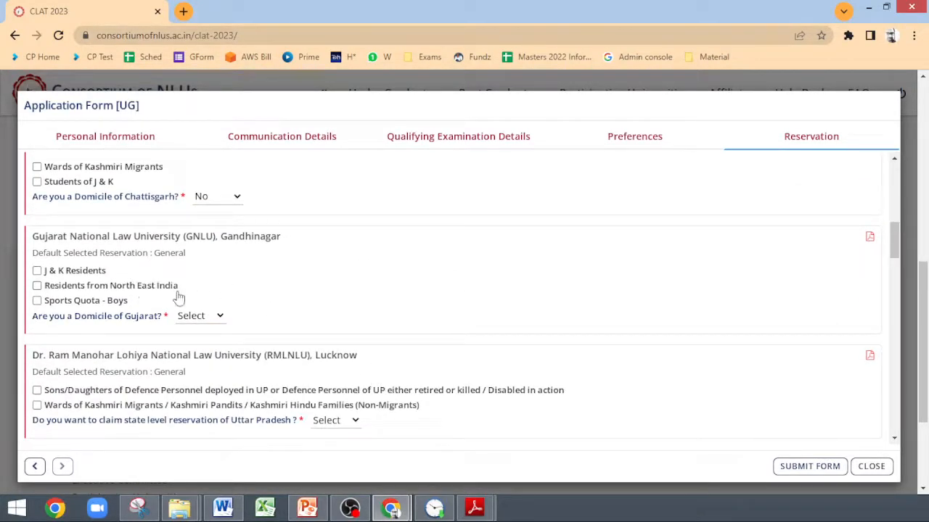
click(203, 318)
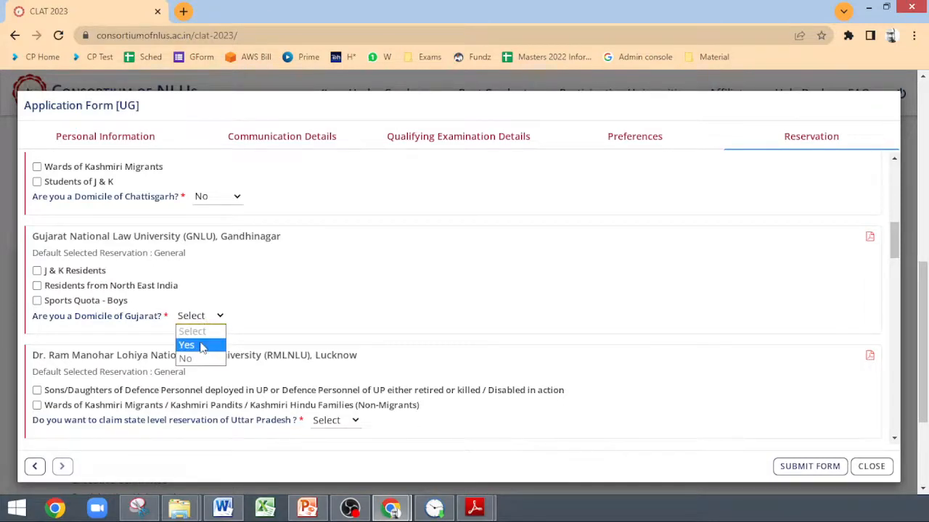
click(186, 345)
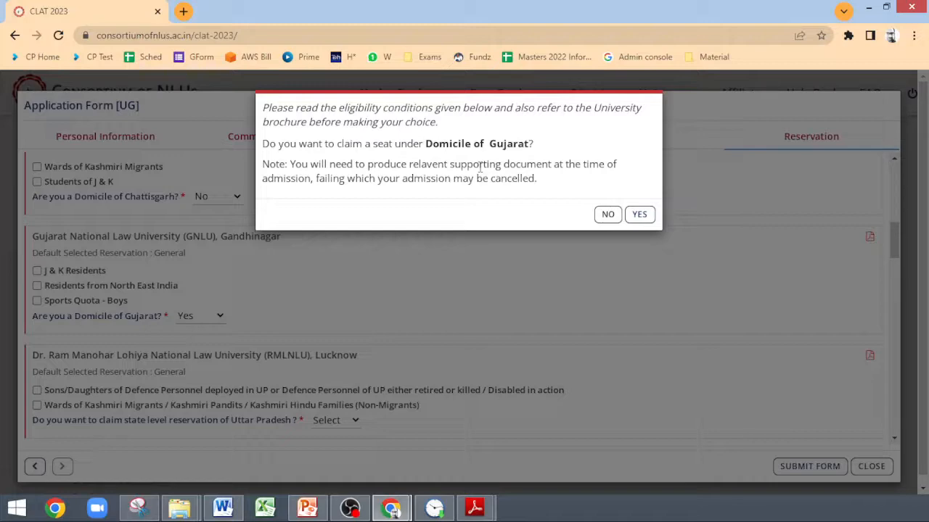
Step: Confirm the Gujarat domicile claim and answer No for Uttar Pradesh, Punjab and Bihar reservation
click(640, 215)
scroll(407, 286, down, 1)
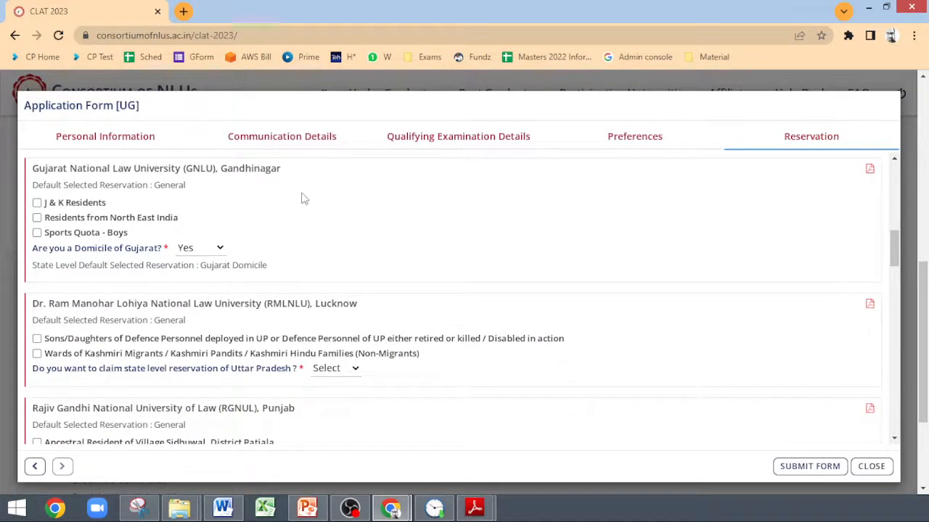
scroll(304, 200, down, 1)
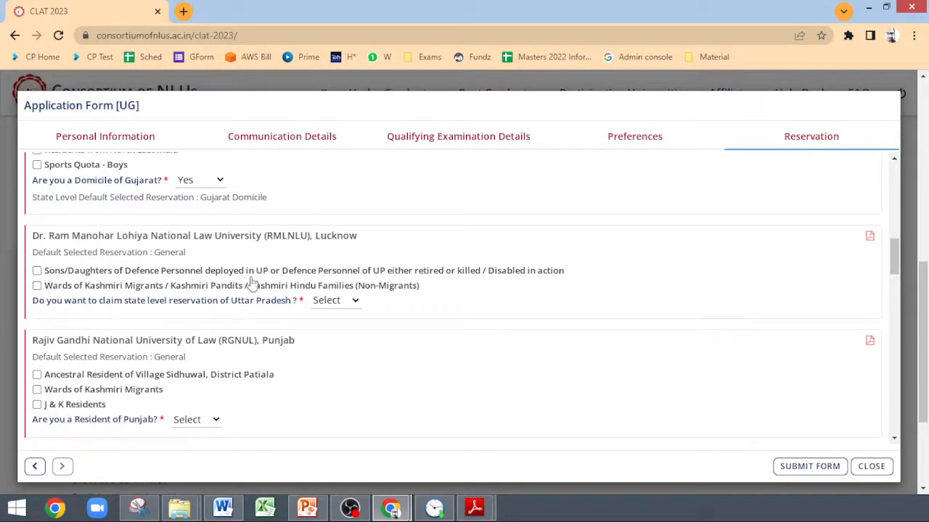
click(339, 302)
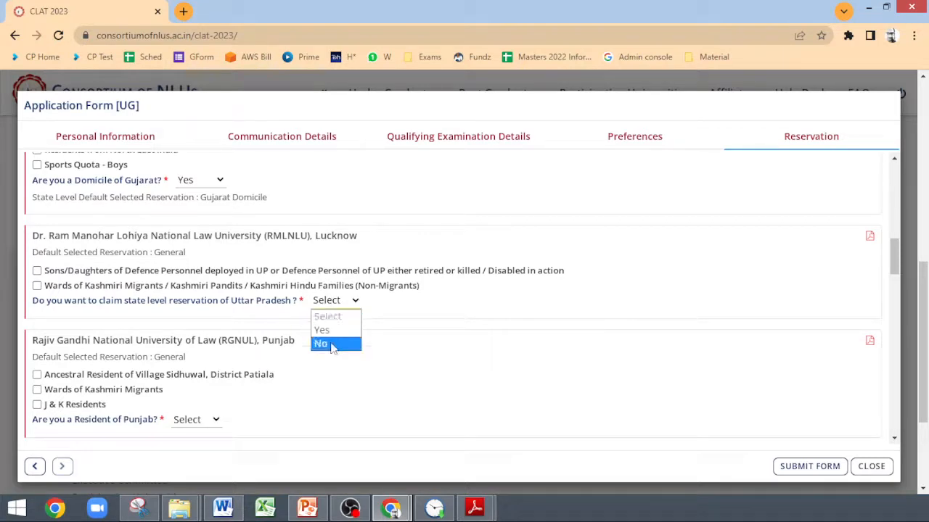
click(332, 343)
scroll(406, 353, down, 1)
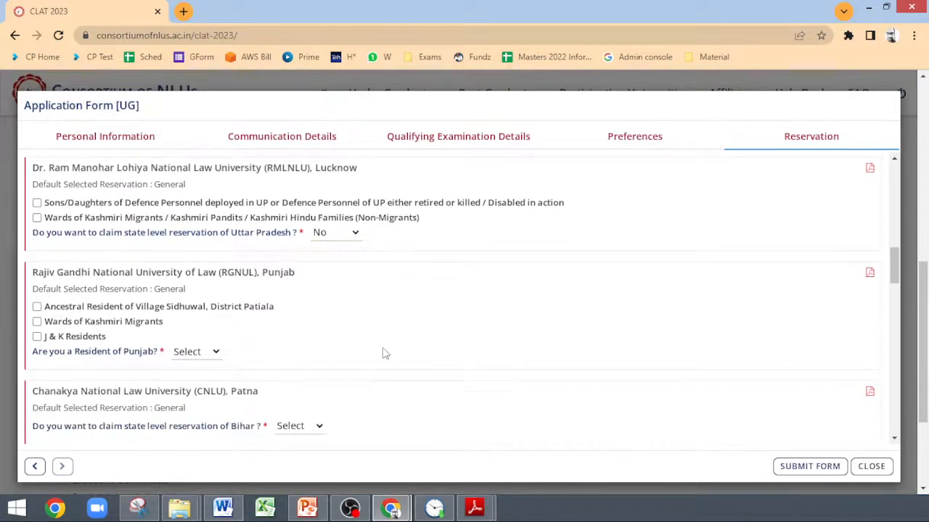
click(210, 352)
click(198, 393)
scroll(429, 384, down, 1)
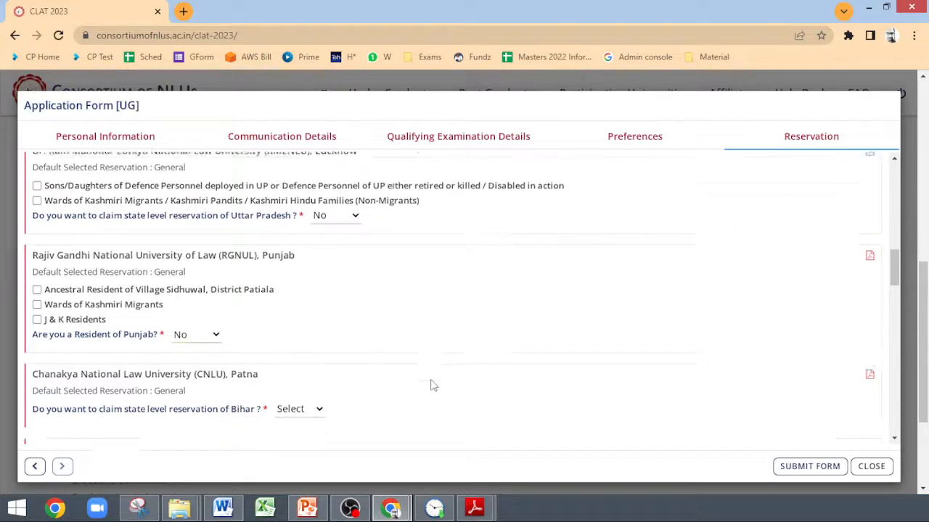
click(292, 365)
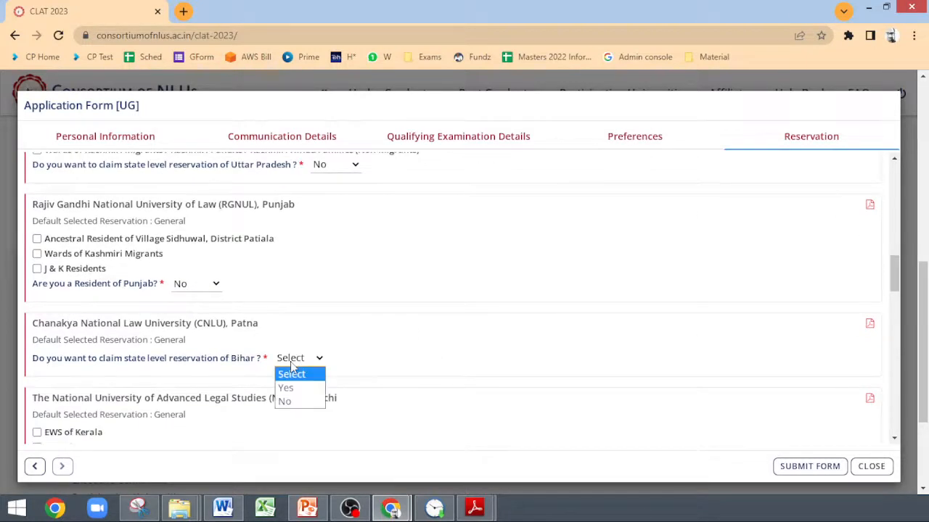
click(292, 400)
Step: Answer No for Kerala and Odisha, and decline the J & K Residents reservation for NUSRL Ranchi
scroll(464, 366, down, 2)
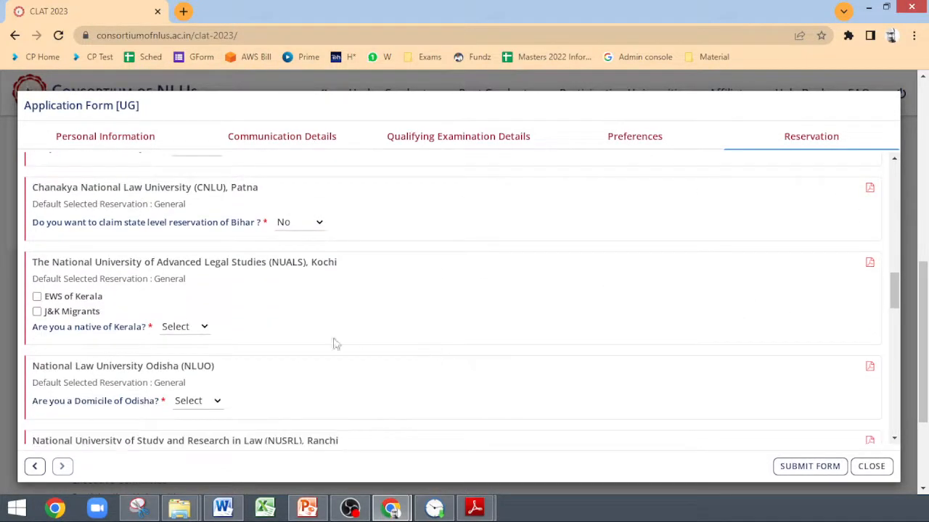
click(193, 327)
click(189, 370)
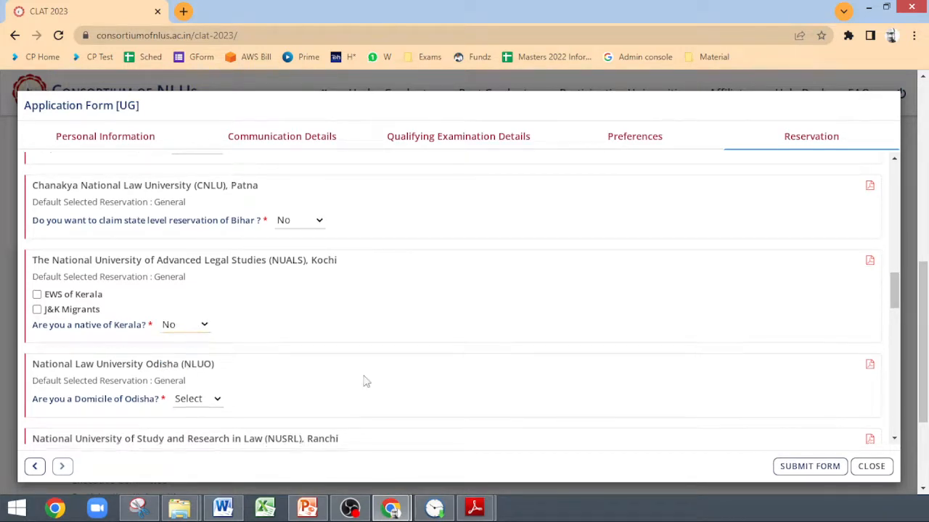
scroll(363, 379, down, 2)
click(205, 267)
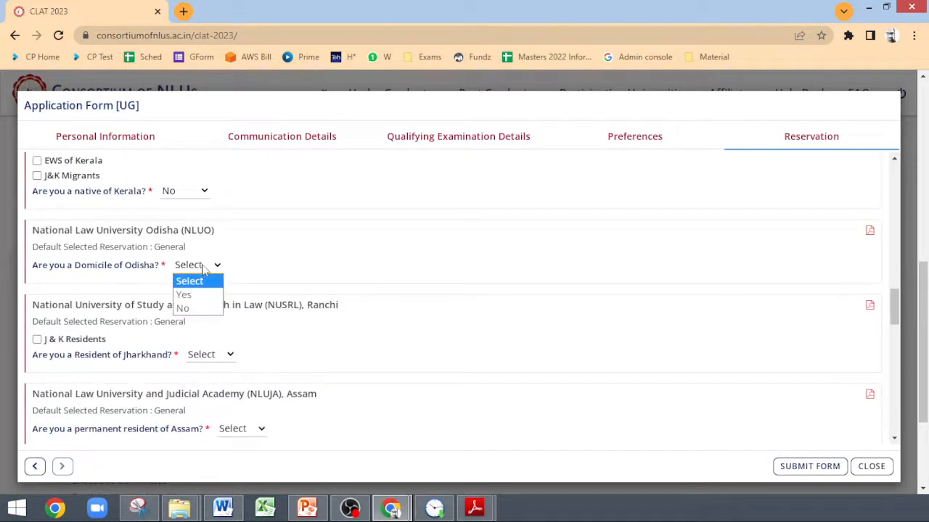
click(194, 307)
click(408, 339)
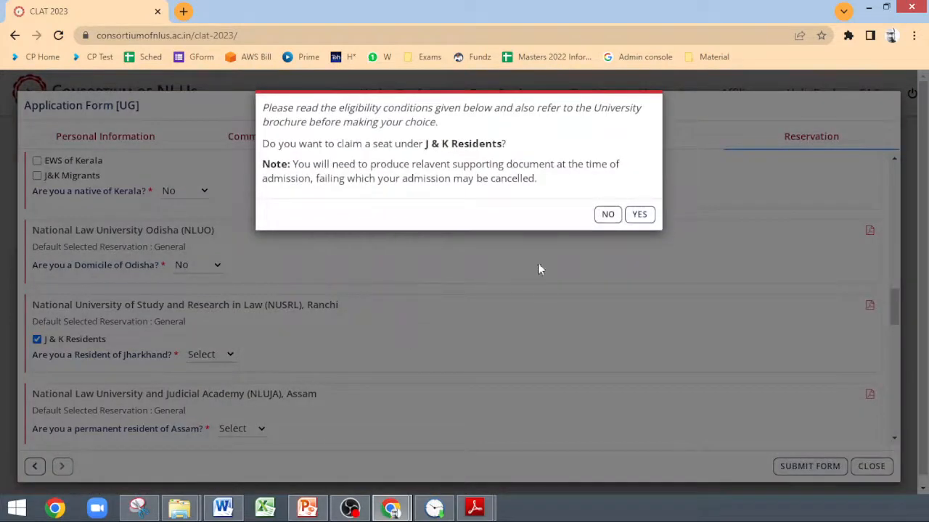
click(608, 214)
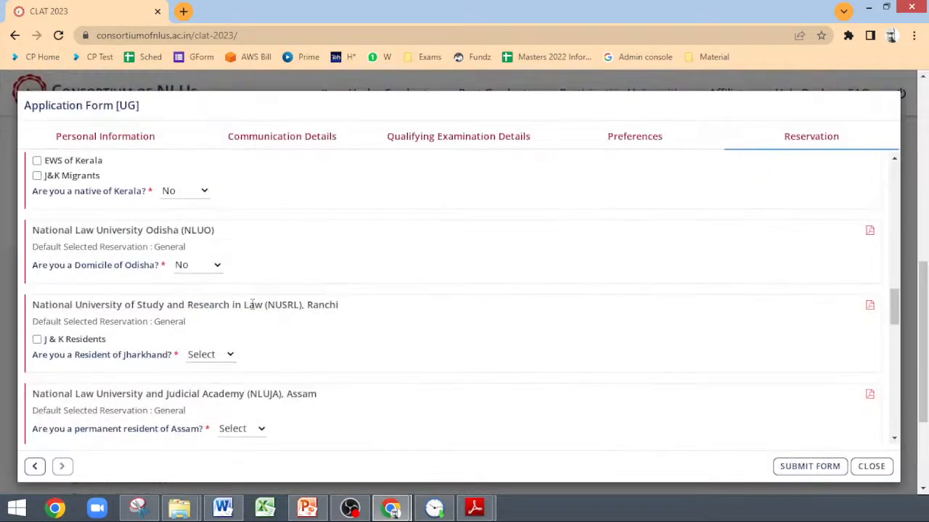
scroll(287, 298, down, 2)
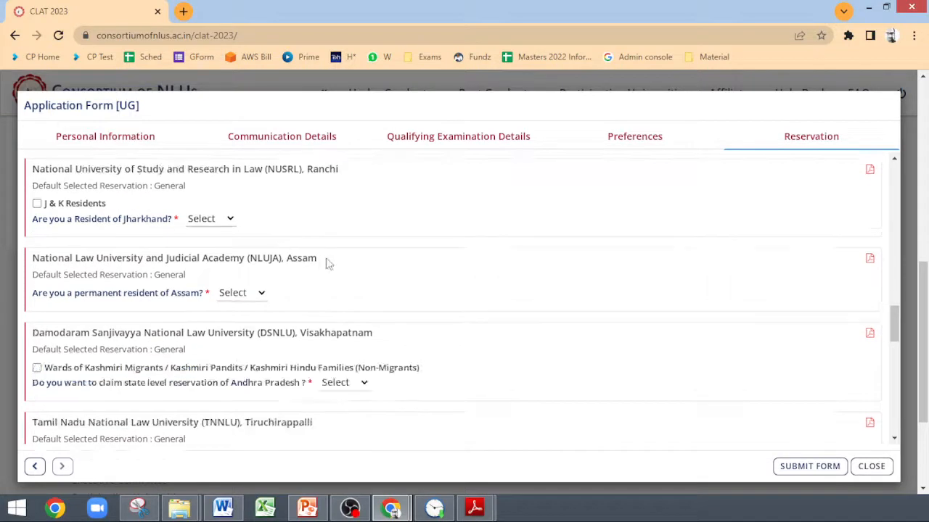
scroll(334, 259, up, 1)
Step: Answer No for Jharkhand, Assam, Andhra Pradesh and Tamil Nadu reservation questions
click(206, 287)
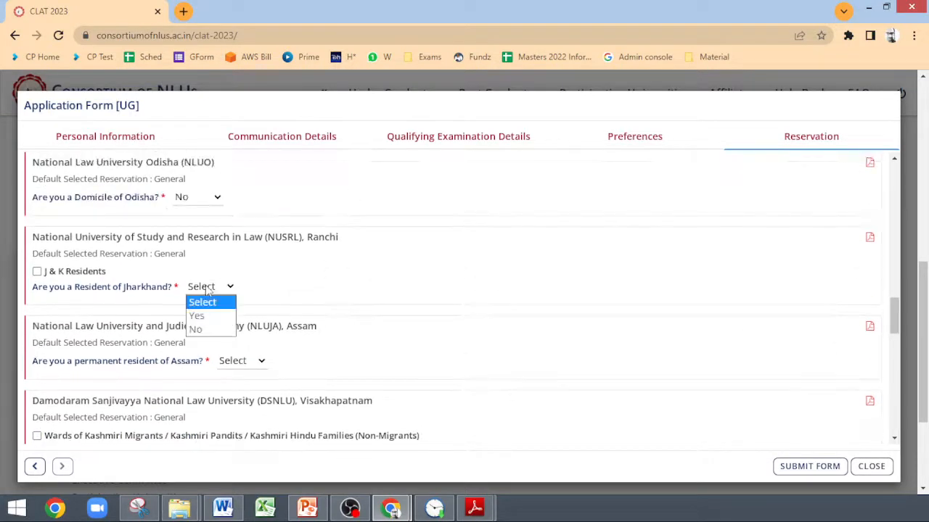
click(214, 332)
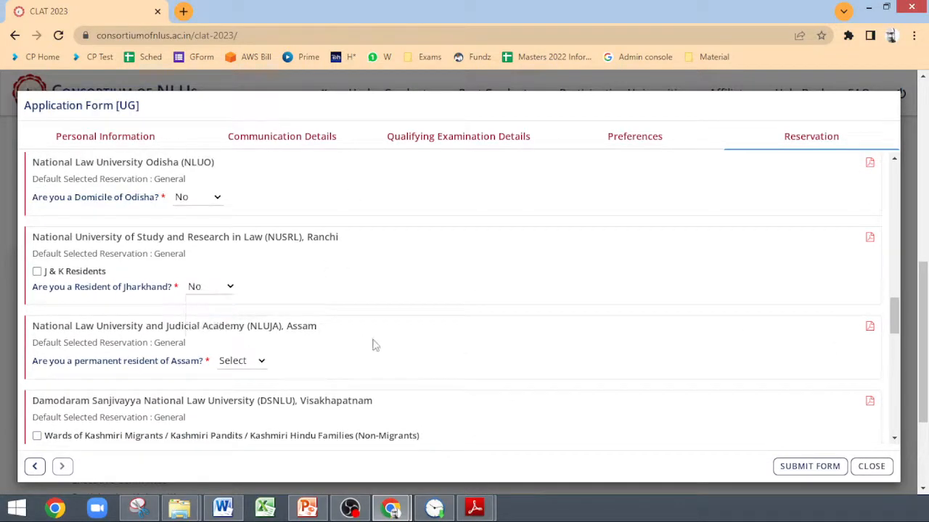
click(246, 365)
click(250, 404)
scroll(499, 394, down, 2)
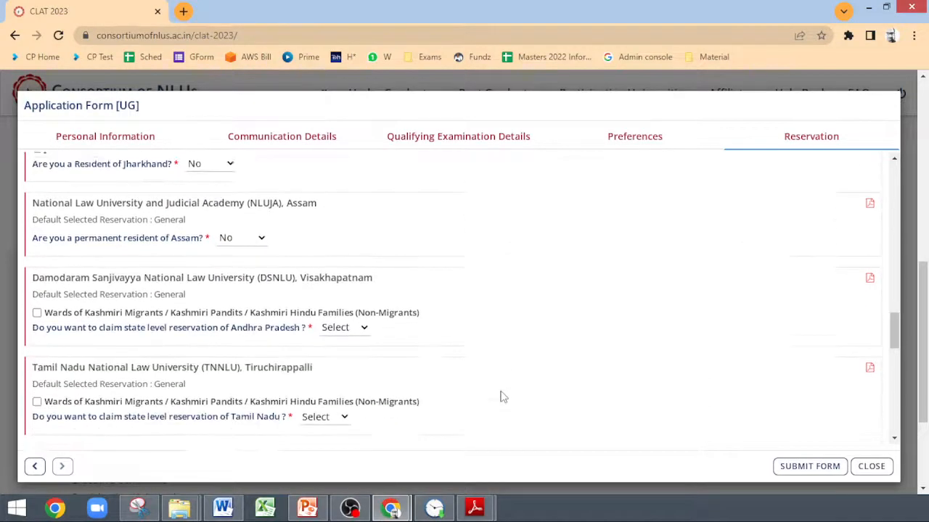
click(343, 320)
click(329, 357)
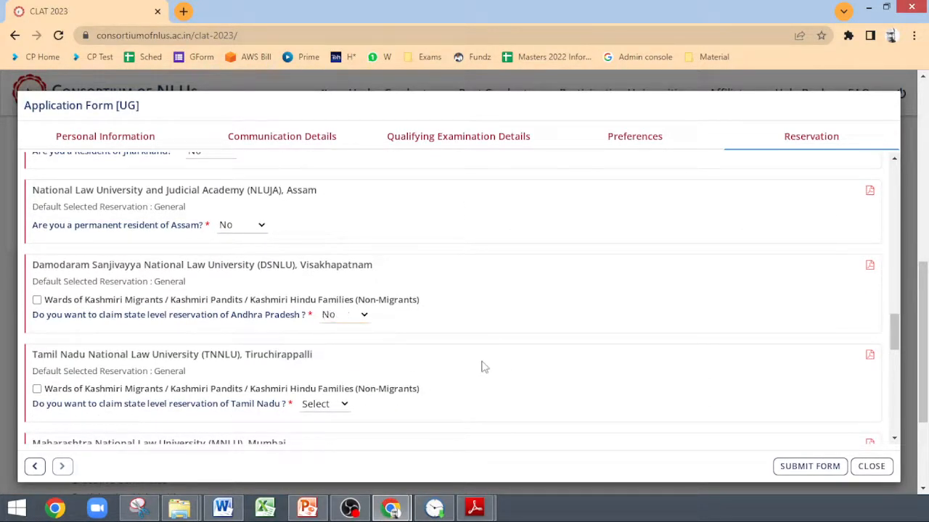
scroll(483, 367, down, 1)
click(335, 338)
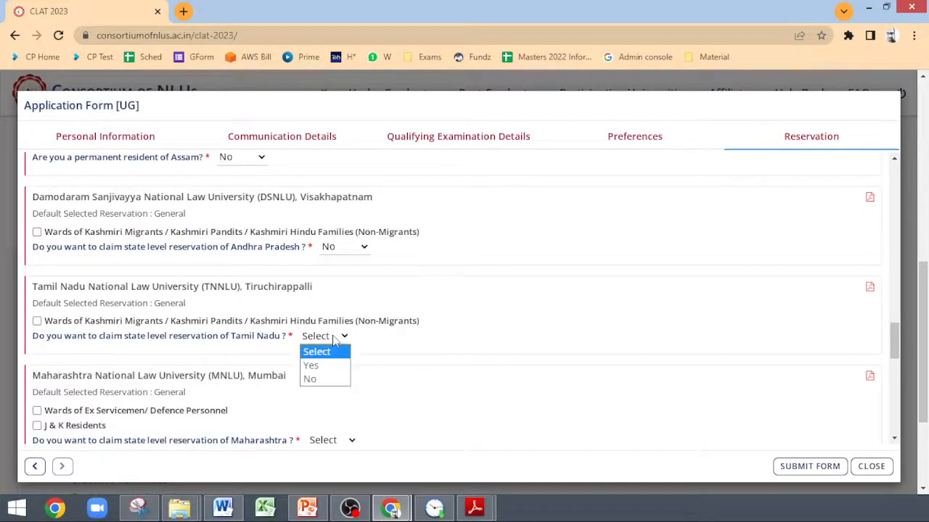
click(335, 377)
scroll(479, 385, down, 2)
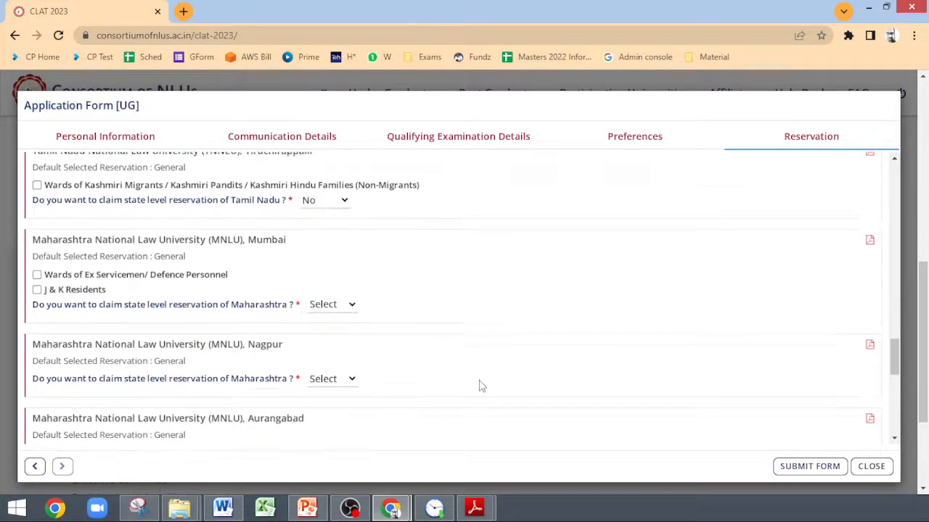
Step: Decline Maharashtra reservation for MNLU Mumbai, Nagpur and Aurangabad, and answer No for Himachal Pradesh
click(332, 305)
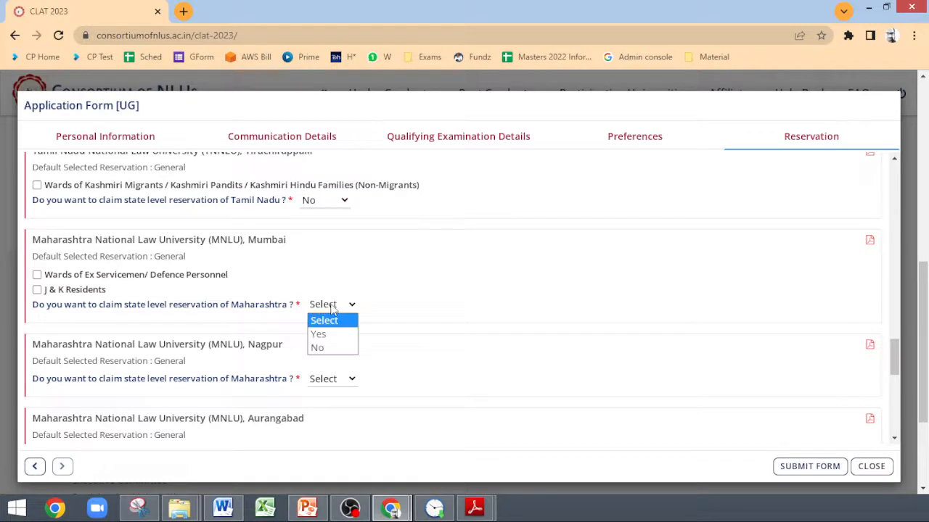
click(331, 349)
scroll(392, 341, down, 1)
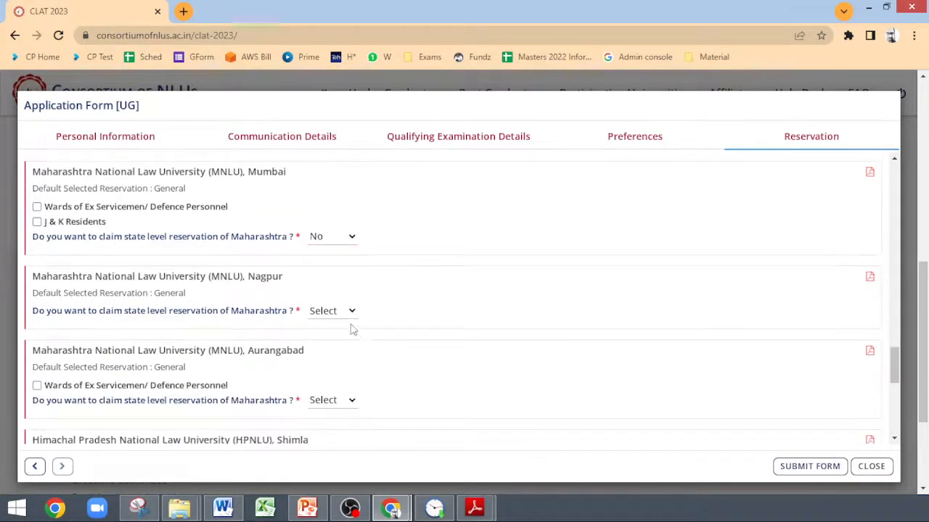
click(347, 312)
click(330, 354)
scroll(426, 373, down, 2)
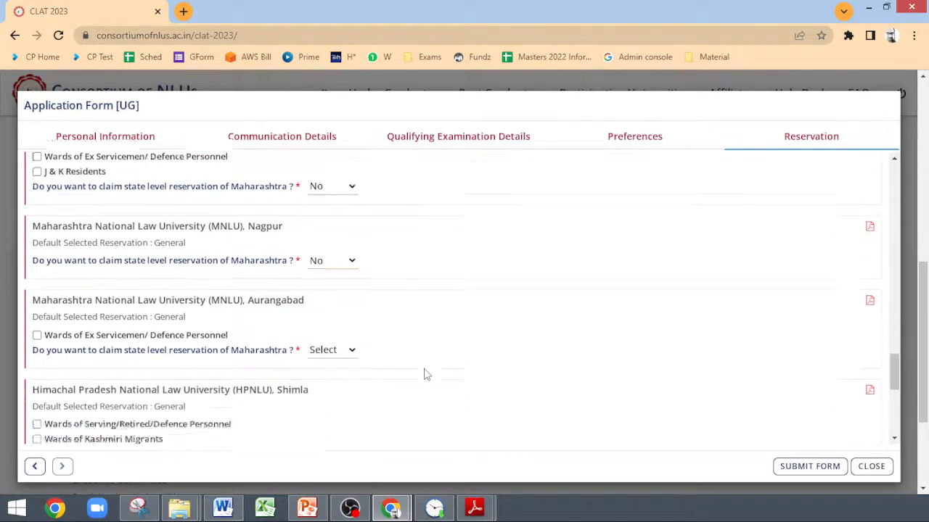
click(331, 265)
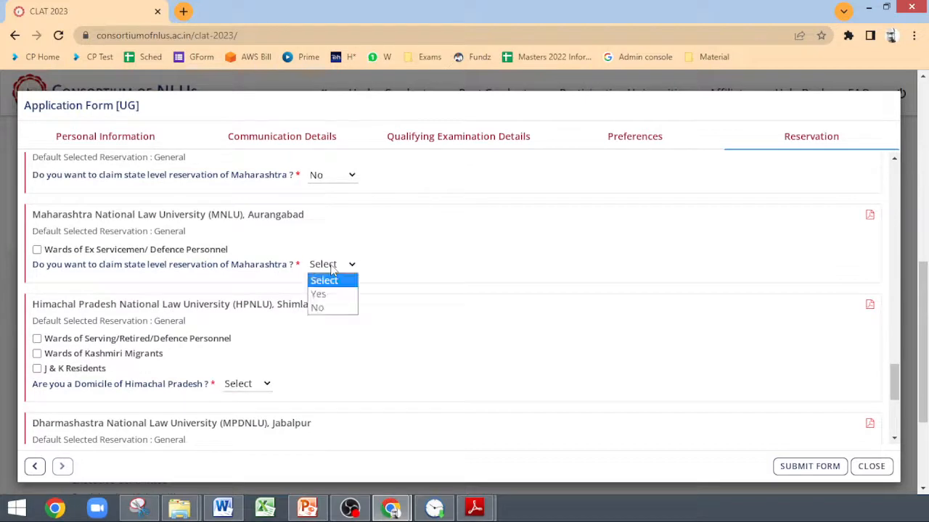
click(333, 308)
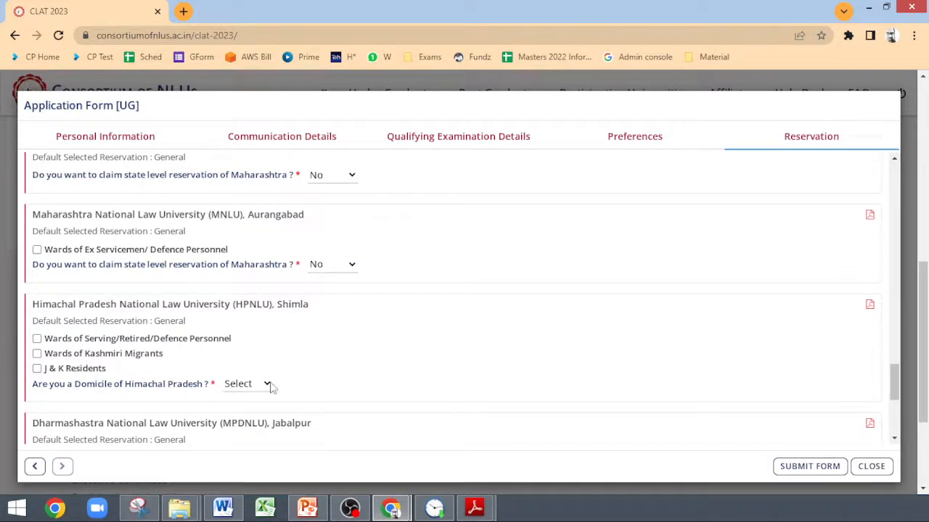
click(244, 387)
click(243, 427)
scroll(202, 340, up, 4)
scroll(347, 321, up, 15)
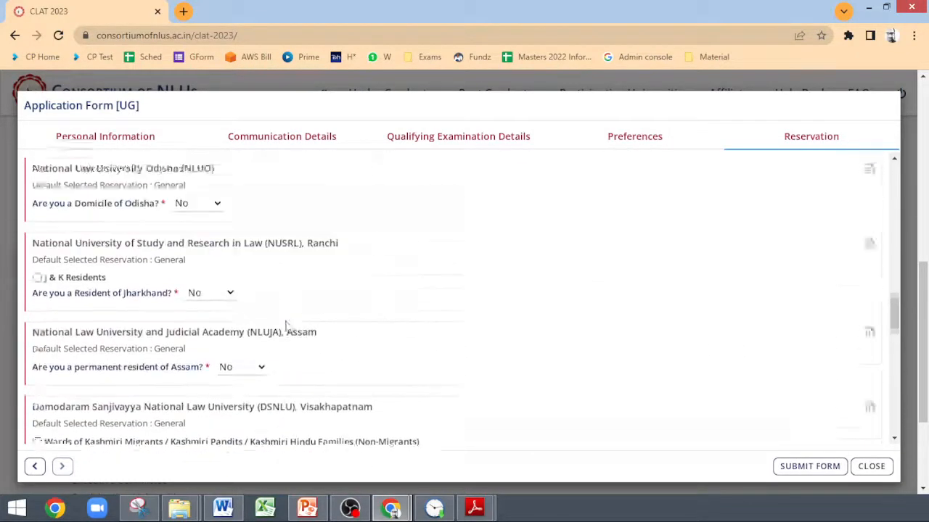
scroll(352, 319, up, 5)
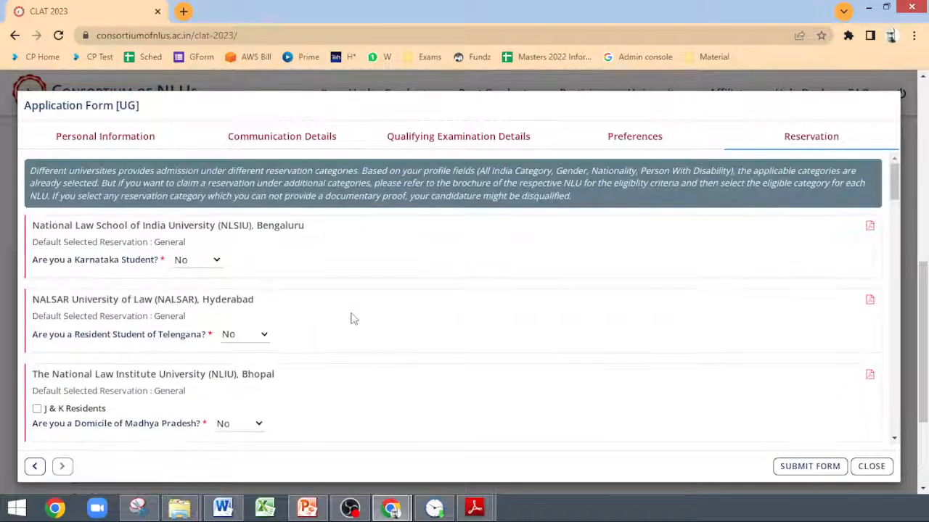
scroll(352, 319, down, 4)
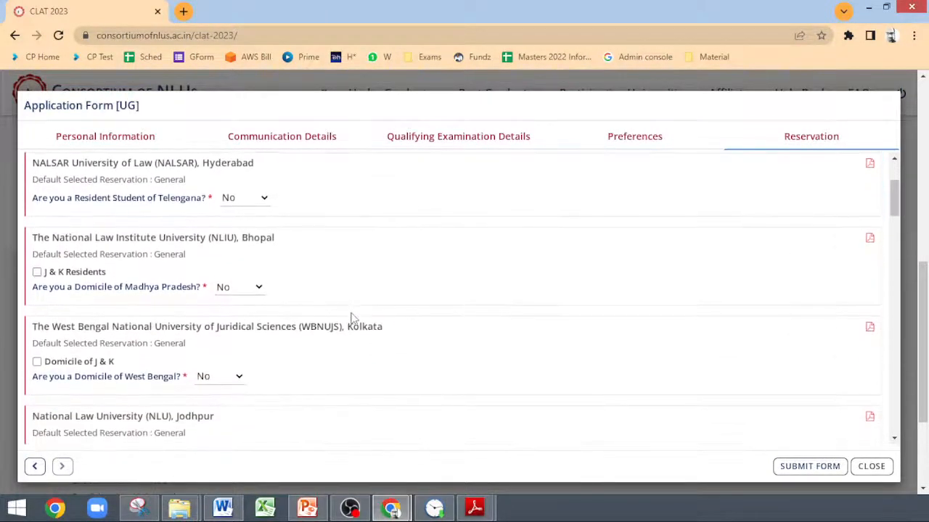
scroll(351, 319, down, 4)
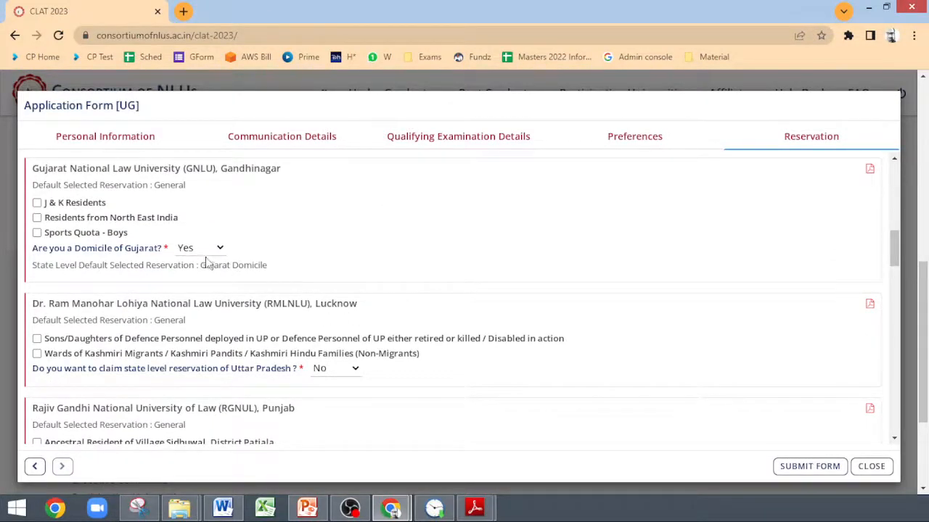
scroll(434, 307, down, 3)
scroll(433, 307, down, 8)
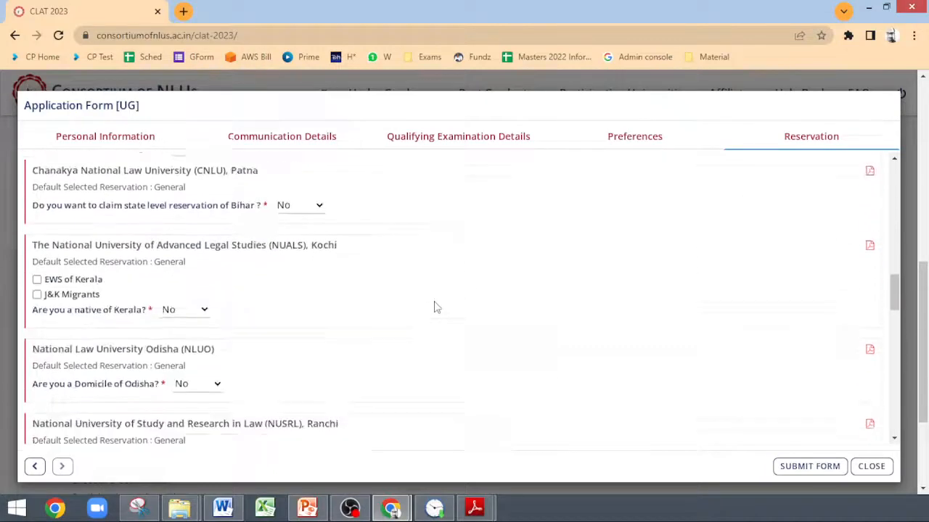
scroll(443, 318, down, 8)
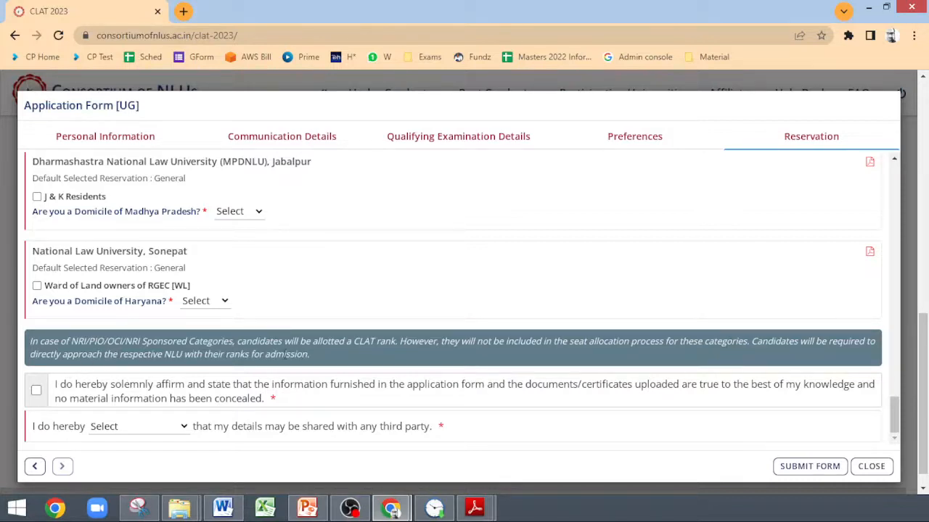
Step: Tick the declaration that the details are true, and set third-party sharing to 'Do not consent'
click(36, 392)
click(156, 428)
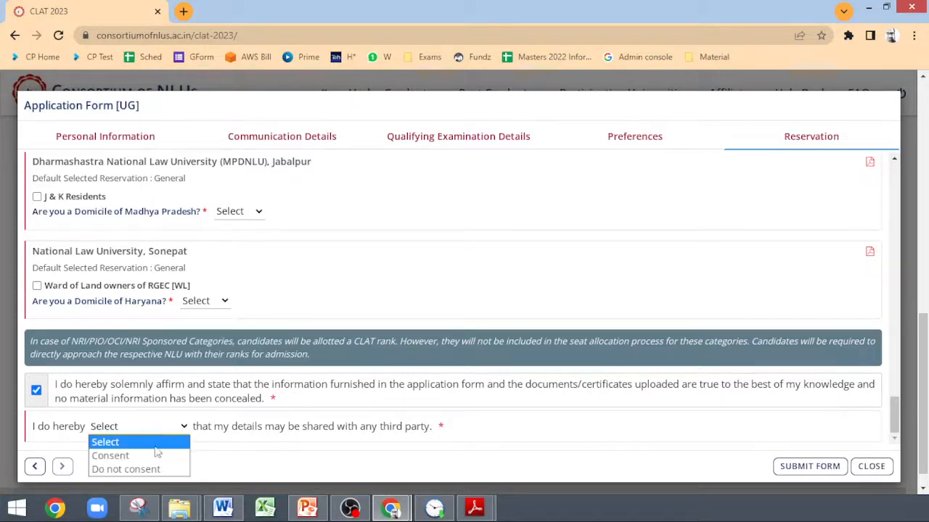
click(150, 455)
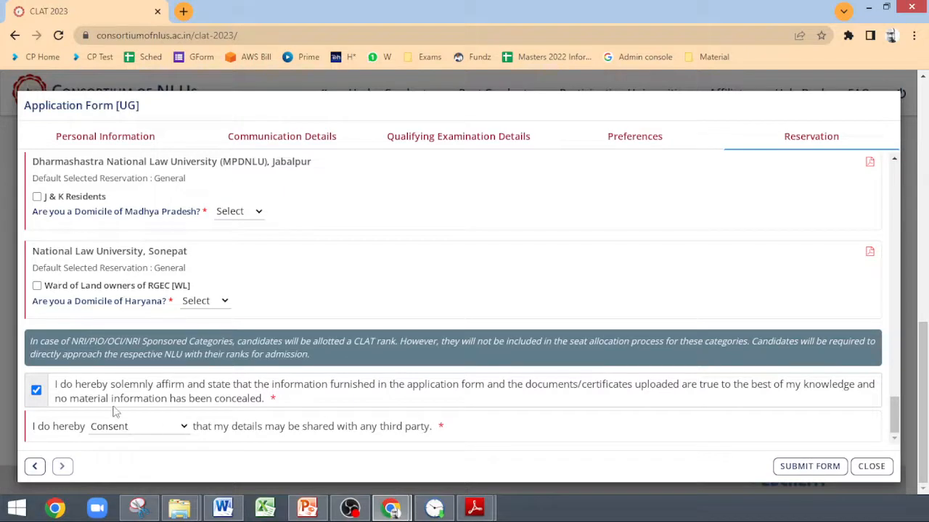
click(126, 428)
click(126, 468)
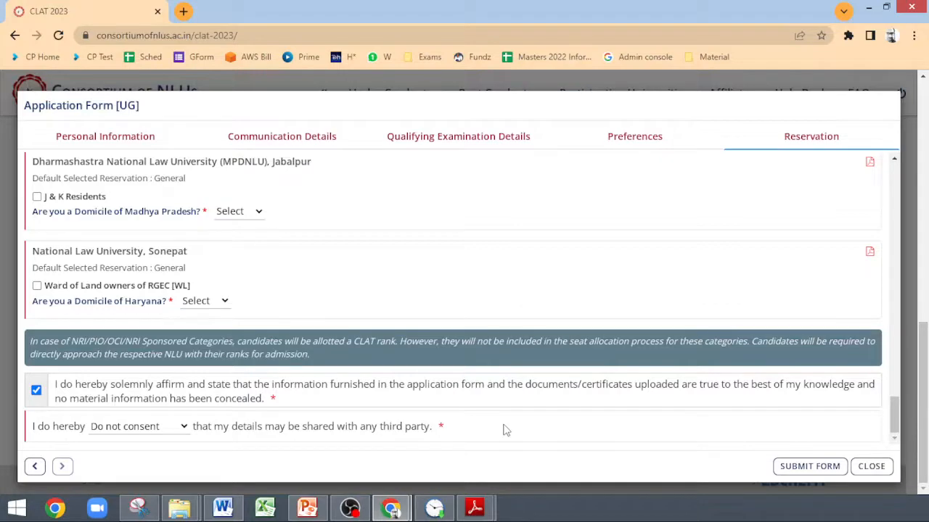
Step: Try submitting the form, then scroll to the flagged MPDNLU Jabalpur and NLU Sonepat domicile questions
click(812, 466)
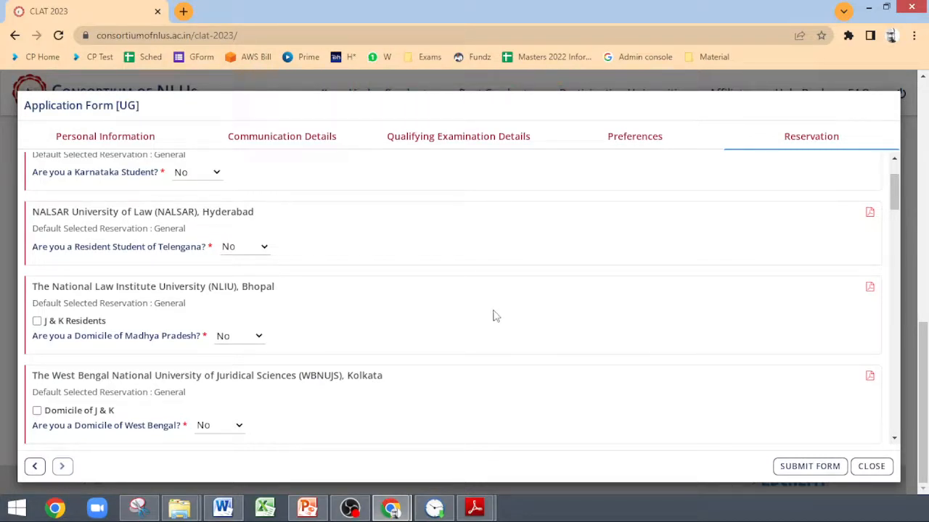
scroll(506, 318, up, 2)
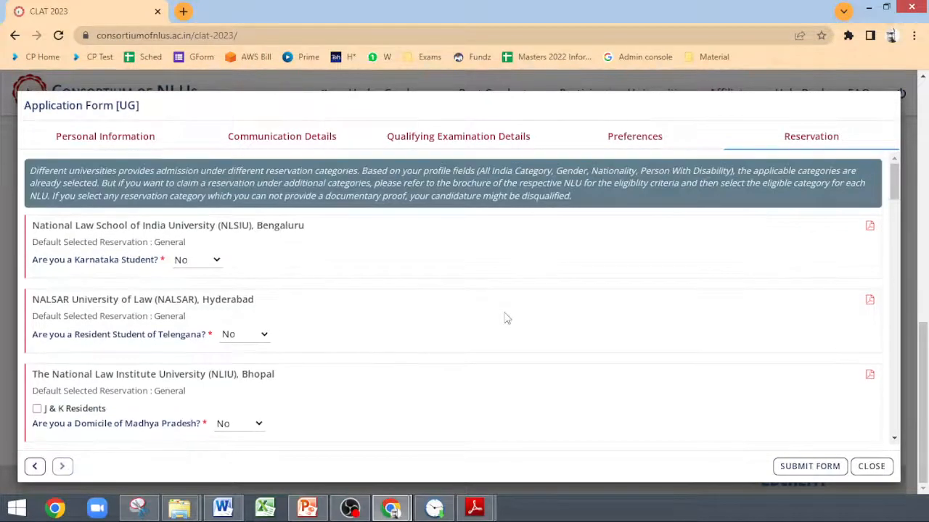
scroll(506, 317, down, 5)
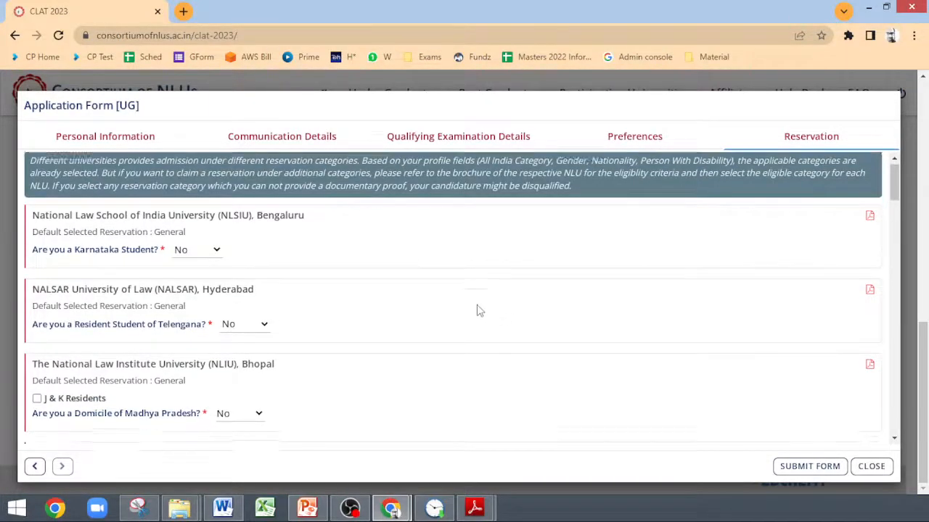
scroll(476, 311, down, 3)
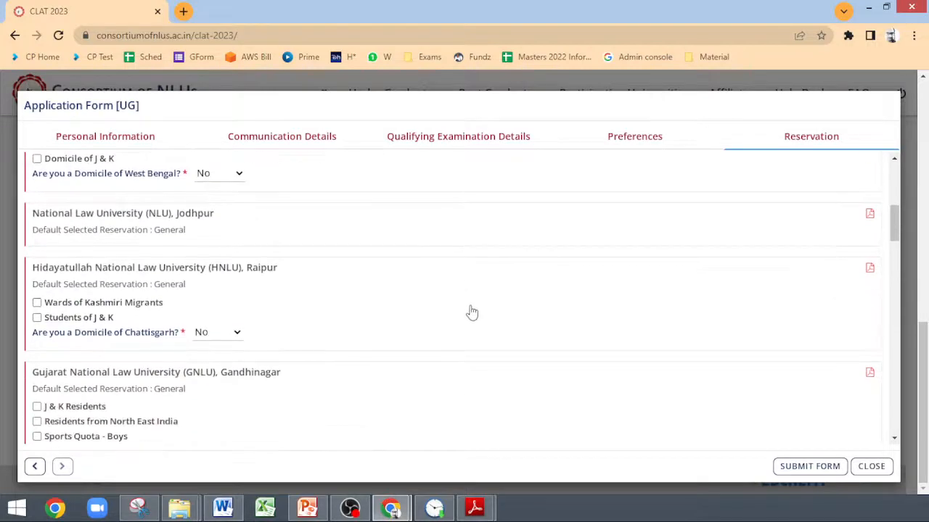
scroll(472, 318, down, 5)
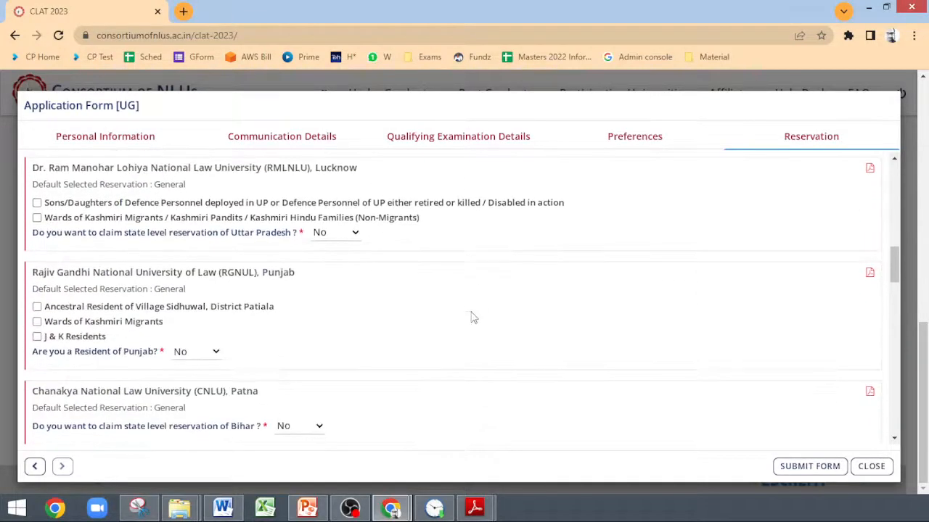
scroll(472, 318, down, 4)
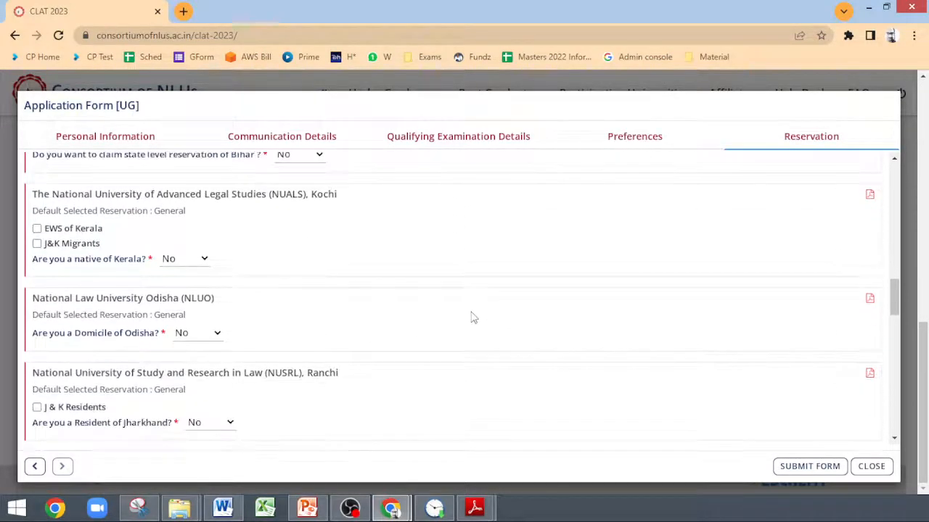
scroll(472, 318, down, 5)
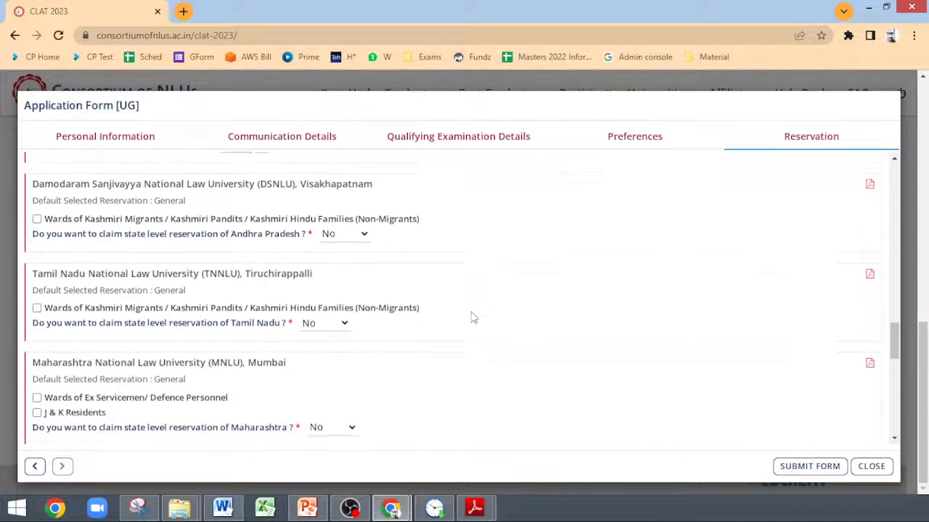
scroll(473, 317, down, 5)
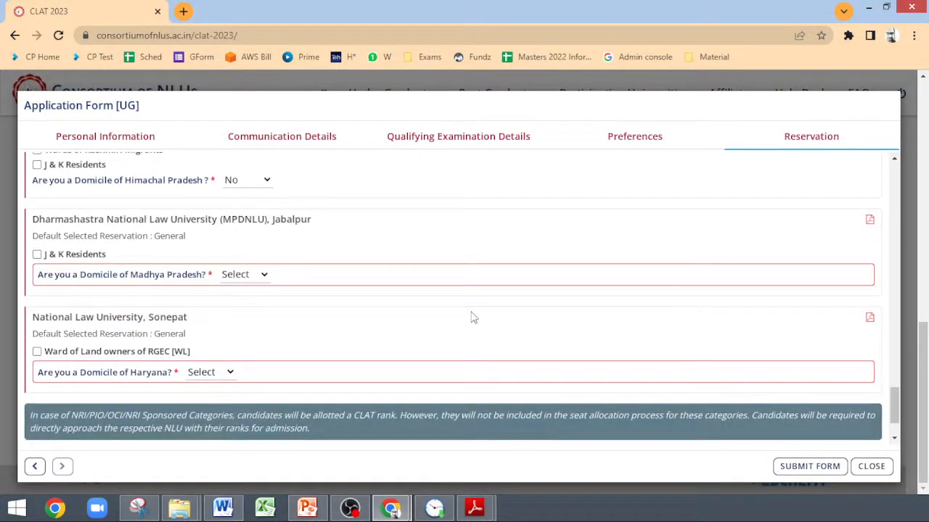
Step: Answer No to the Madhya Pradesh (MPDNLU Jabalpur) and Haryana domicile questions
click(245, 274)
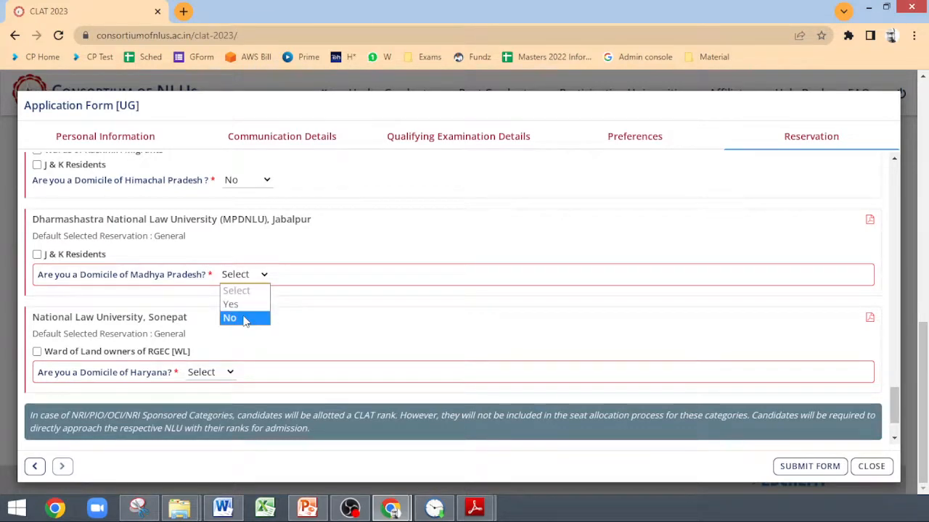
click(231, 318)
scroll(232, 339, down, 1)
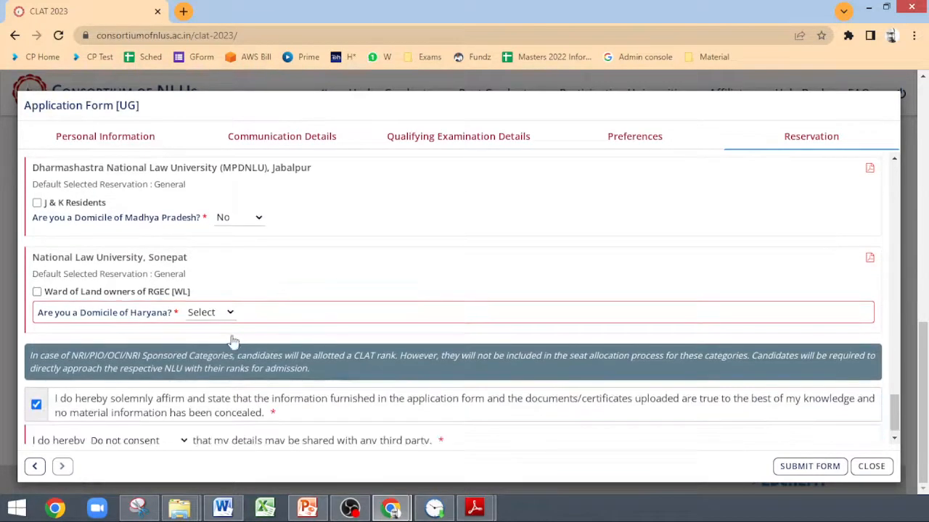
click(214, 303)
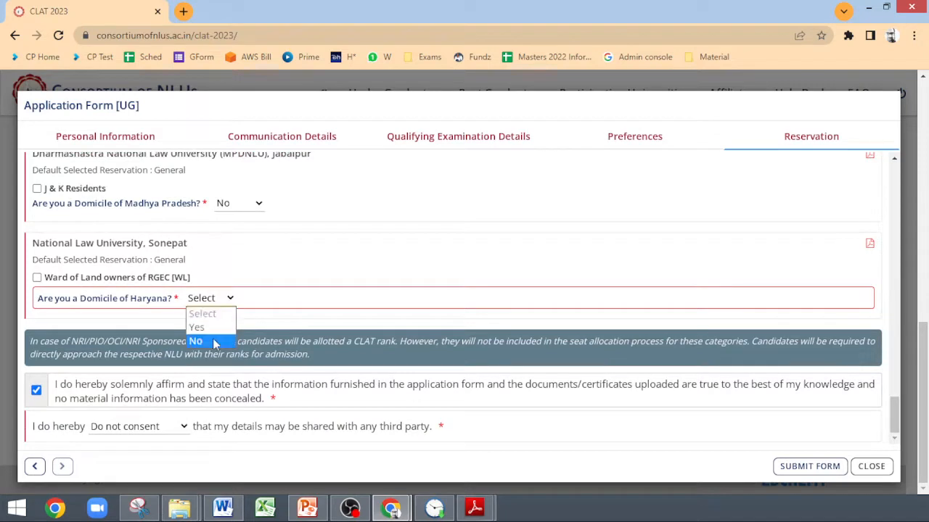
click(203, 337)
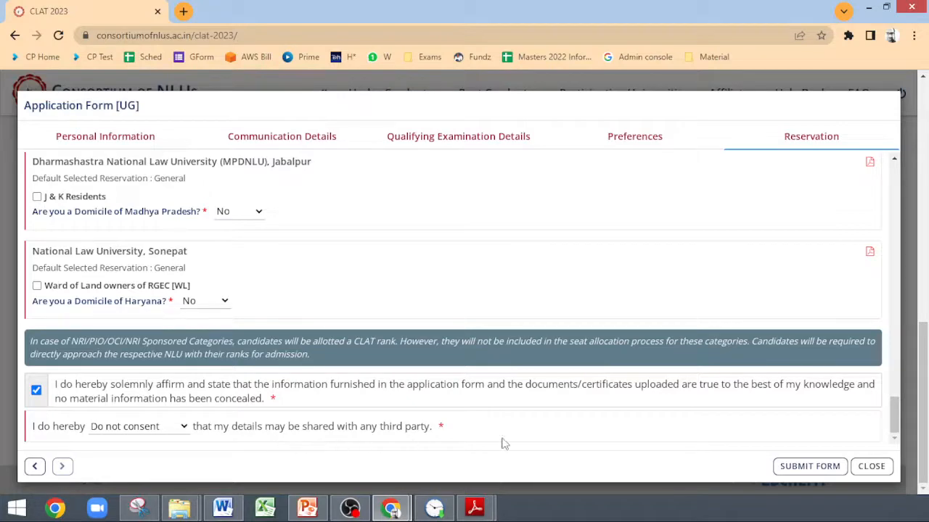
Step: Submit the application form and confirm it in the 'Please confirm your action' dialog
click(809, 466)
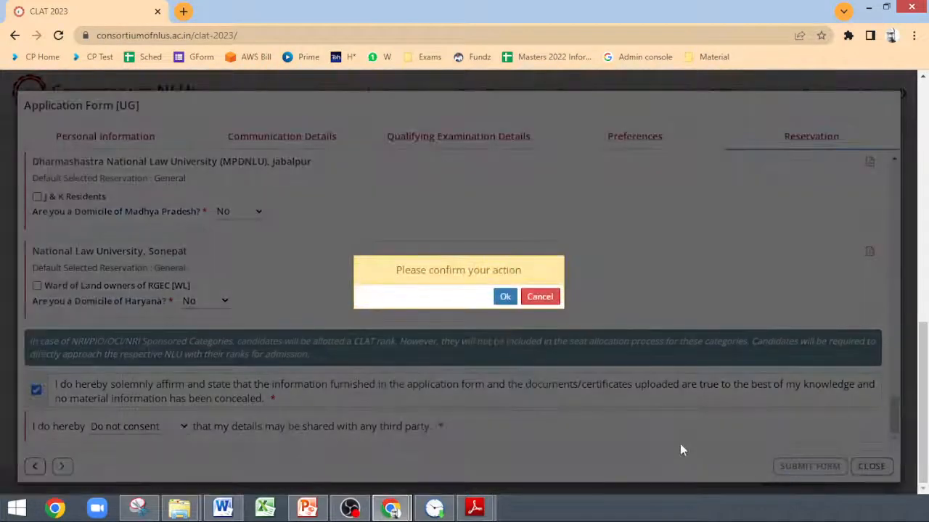
click(505, 297)
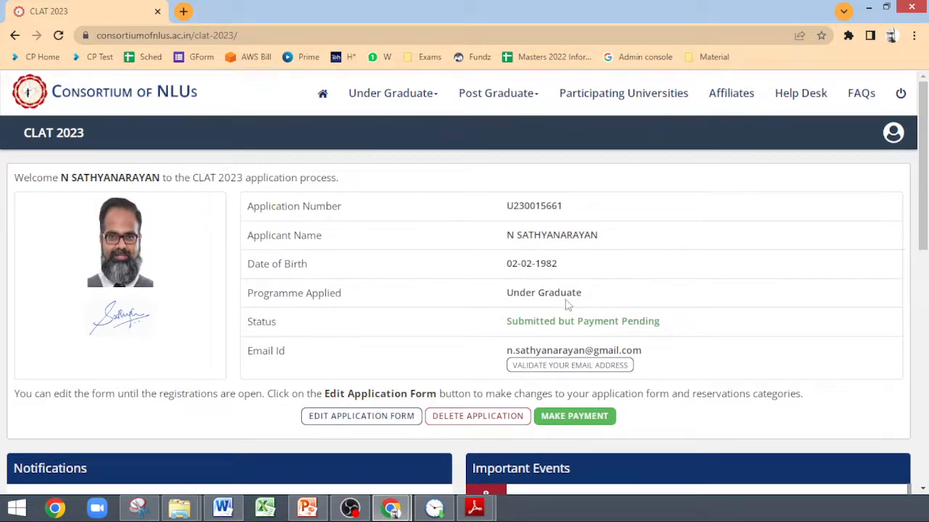
scroll(688, 317, down, 2)
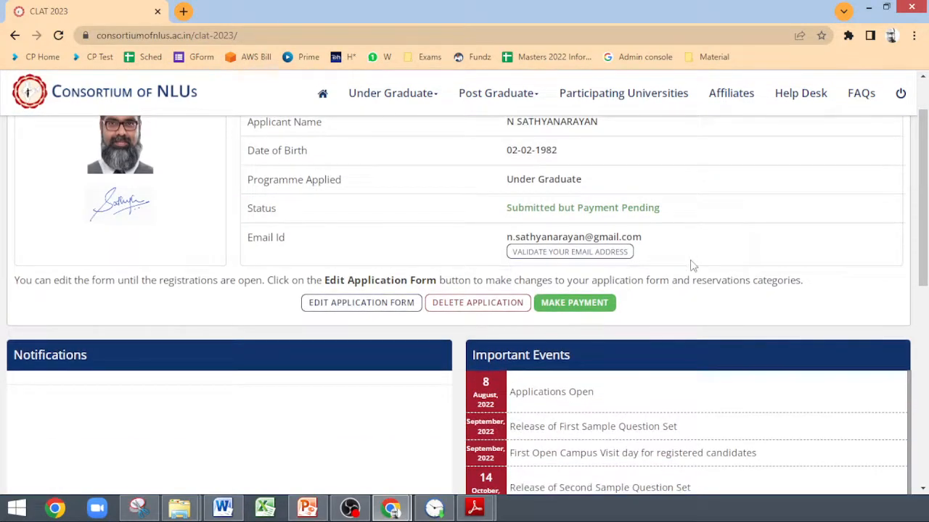
Step: Read the dashboard note about editing the submitted form
drag(54, 283, 338, 283)
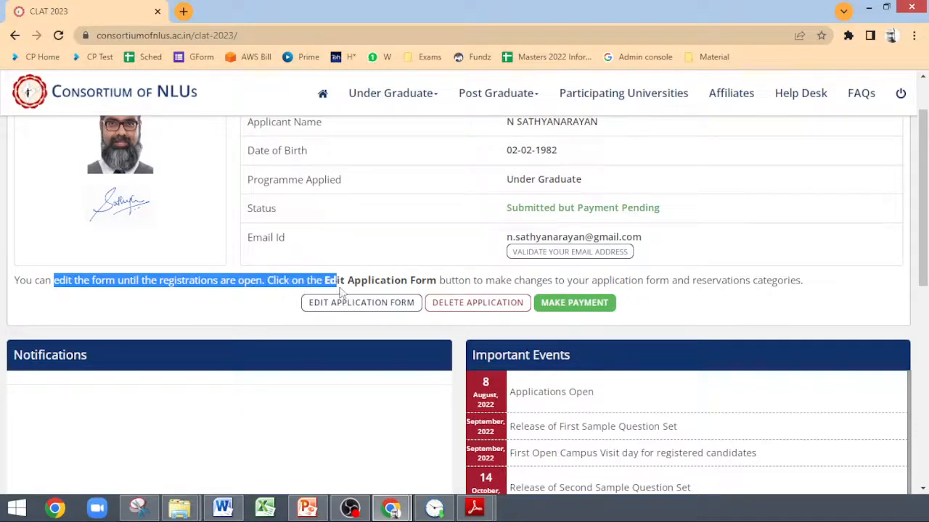
click(276, 317)
scroll(612, 243, up, 2)
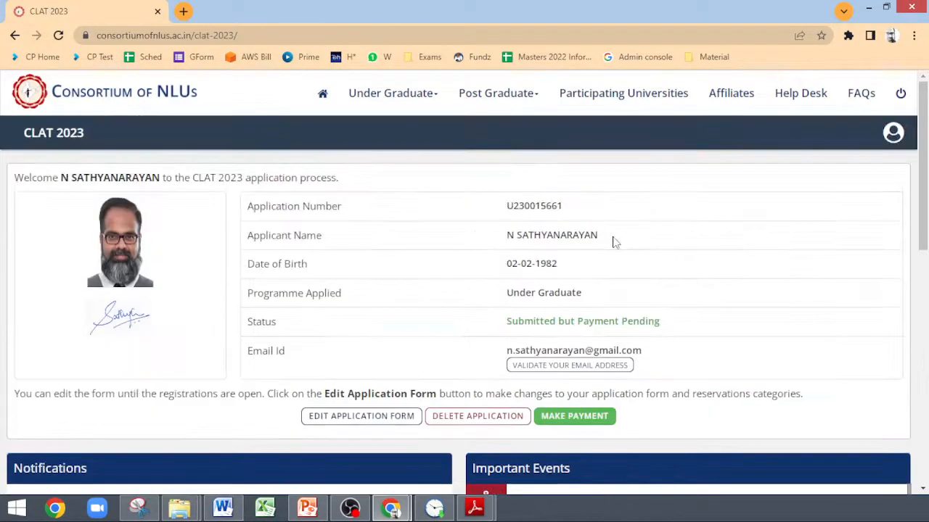
scroll(606, 251, down, 3)
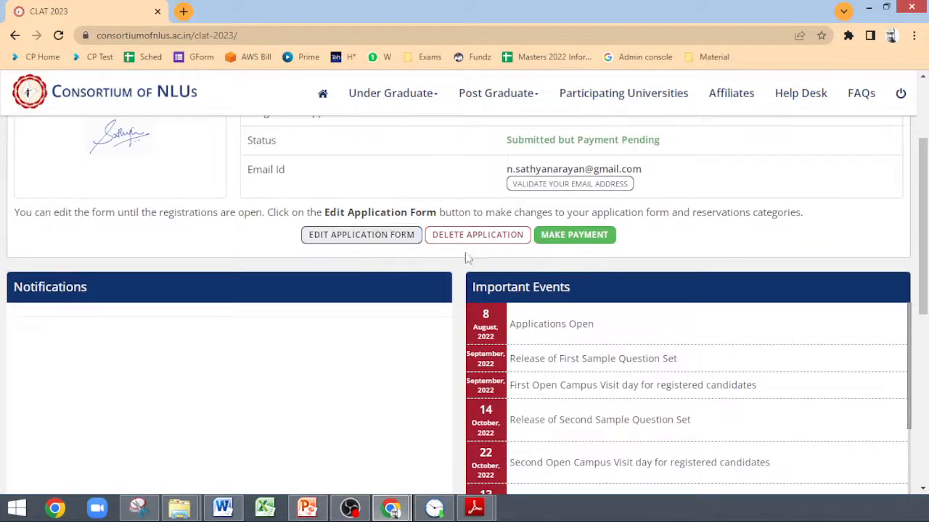
scroll(690, 263, up, 1)
scroll(689, 263, up, 2)
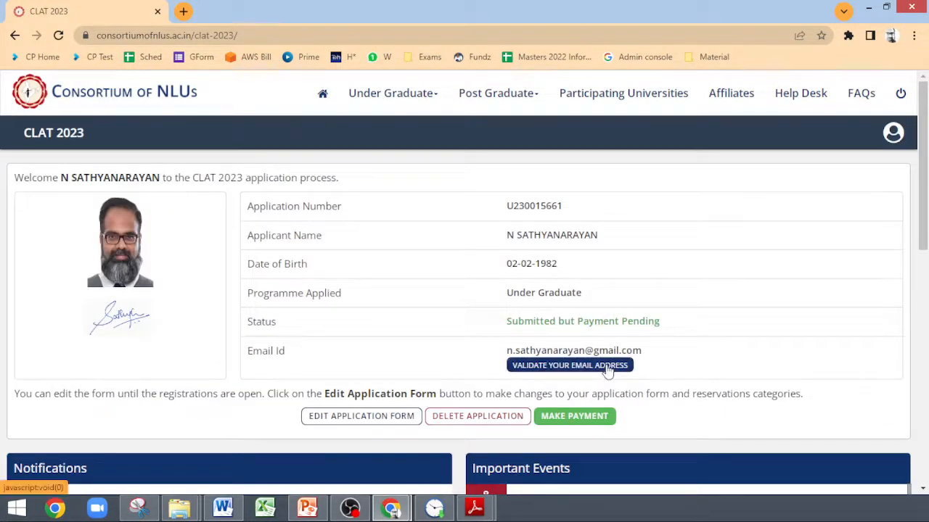
Step: Request an email OTP to validate the applicant's email address
click(613, 368)
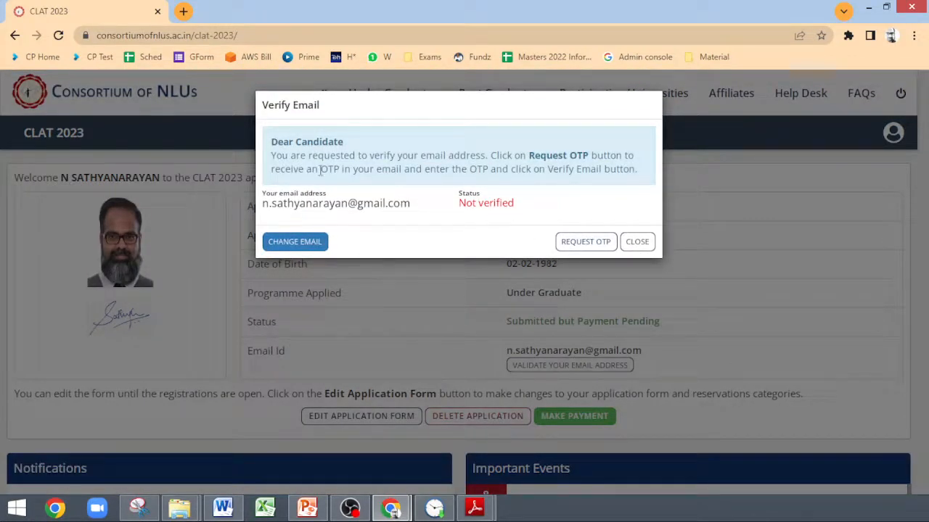
click(591, 248)
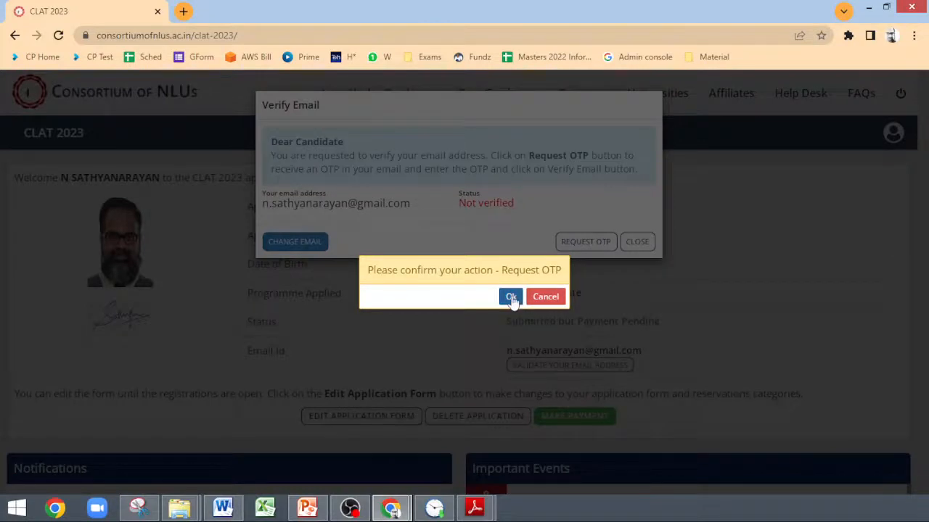
click(510, 298)
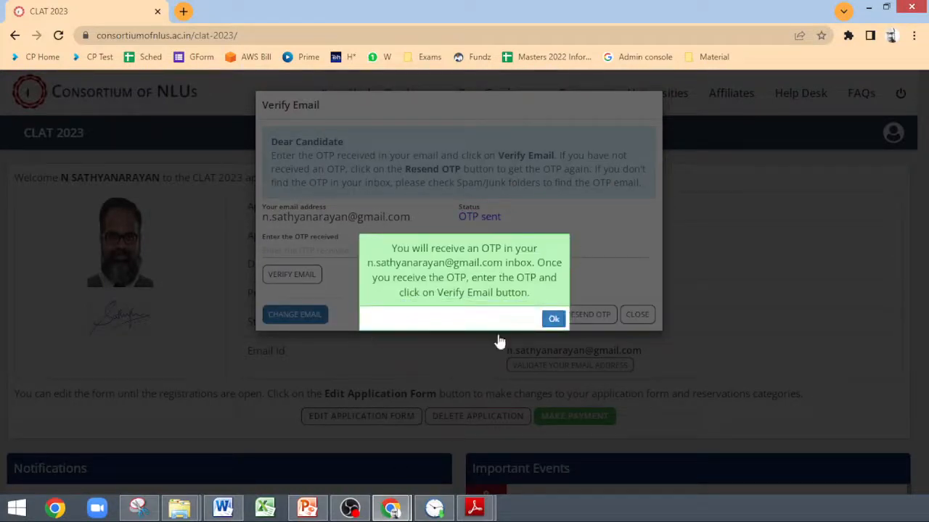
click(554, 318)
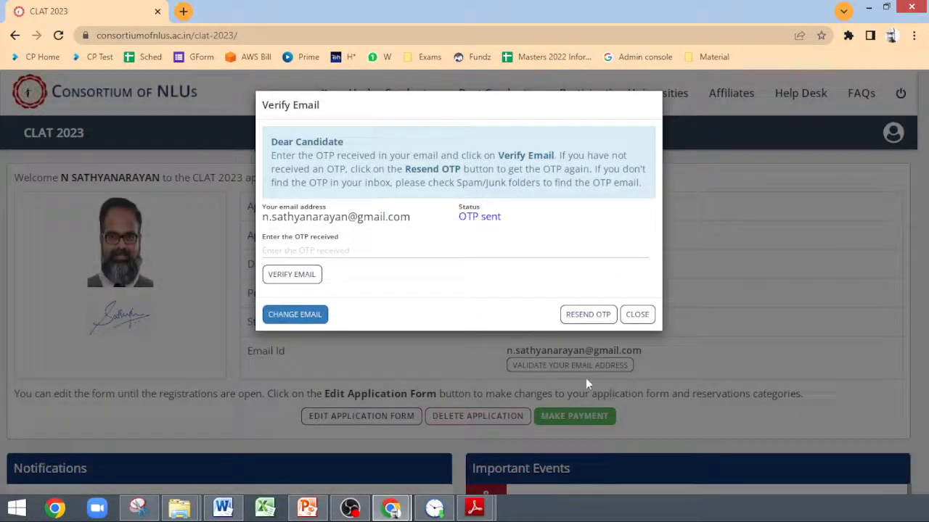
Step: Enter the emailed OTP and verify the email address
click(354, 251)
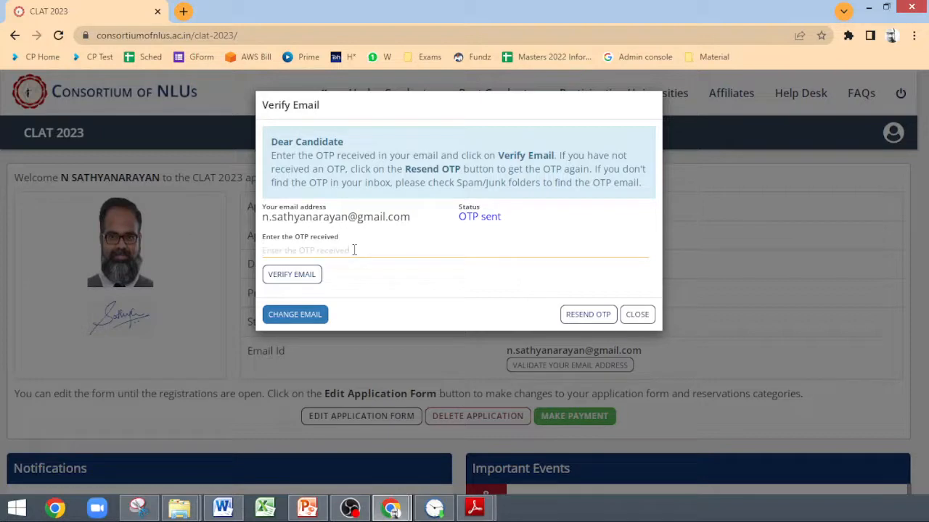
click(291, 275)
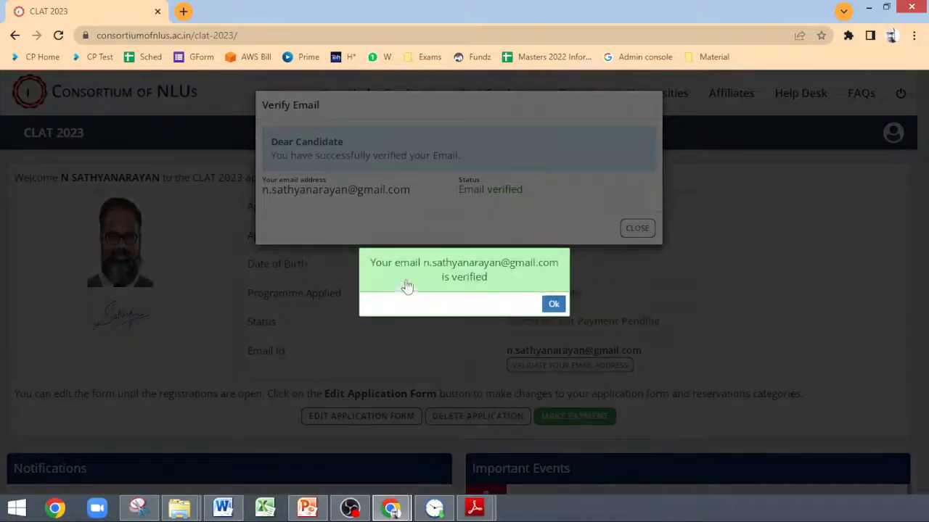
click(551, 305)
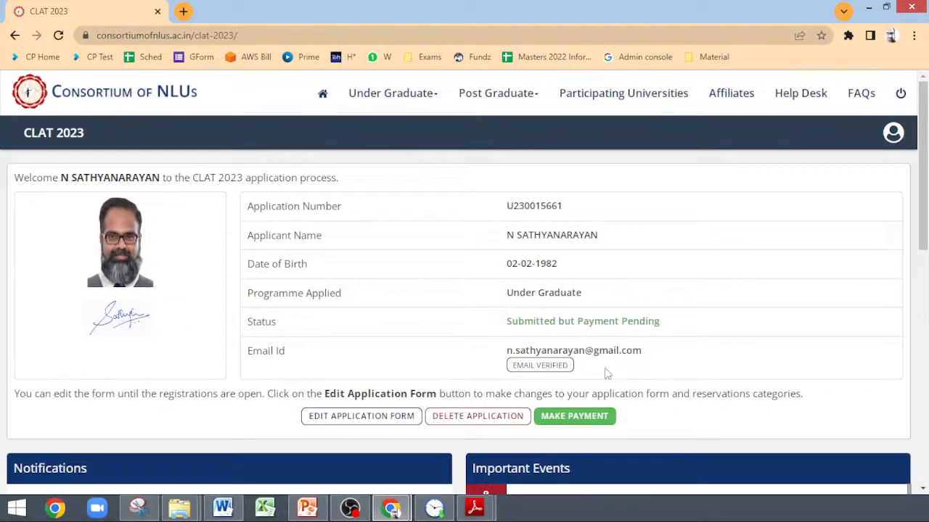
scroll(718, 340, down, 3)
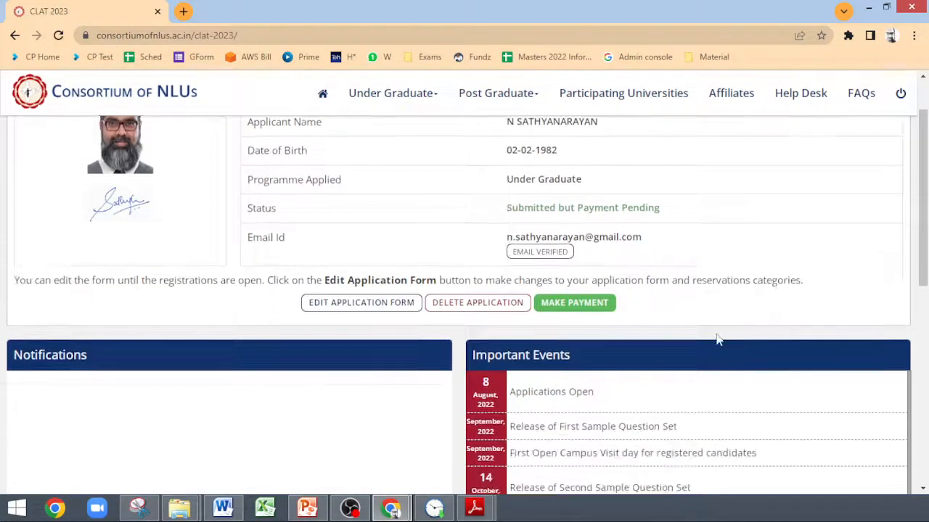
scroll(719, 339, up, 3)
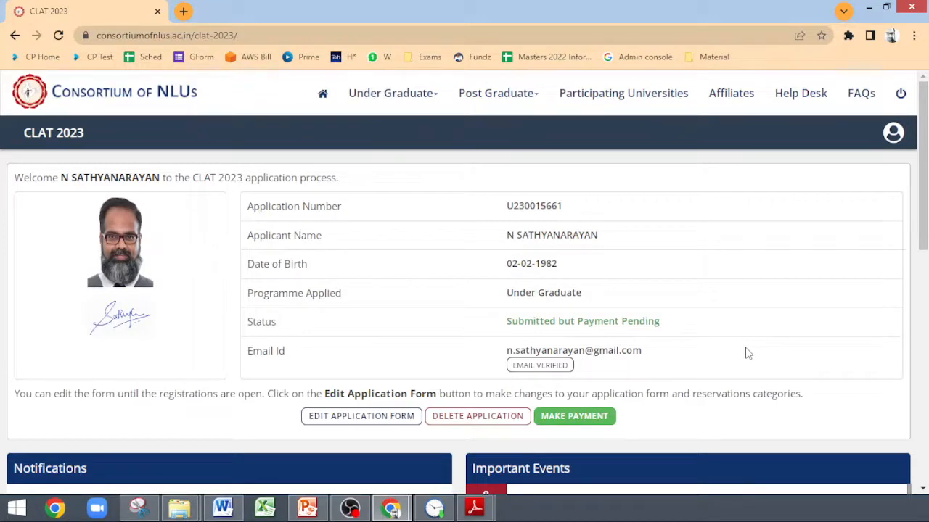
Step: Choose No for previous-year question papers and confirm the ₹4000.00 application fee payment
click(594, 420)
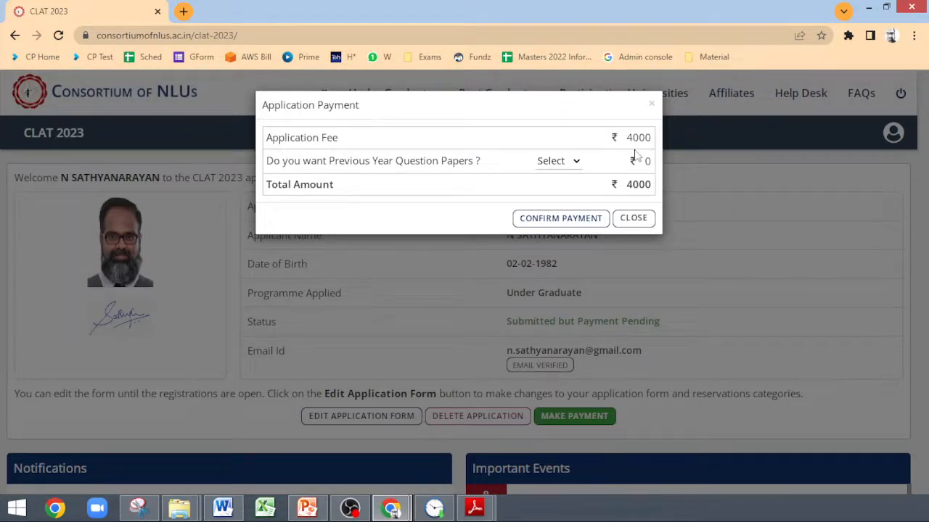
click(560, 163)
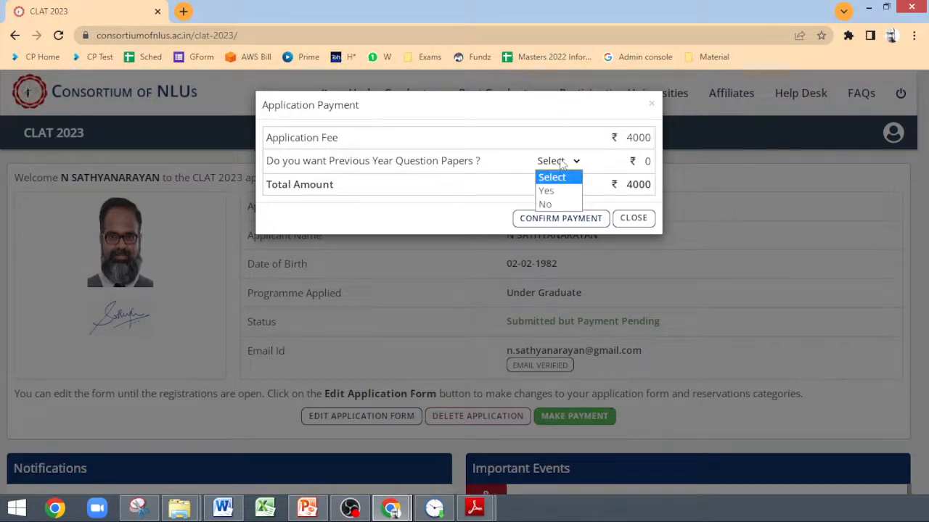
click(561, 135)
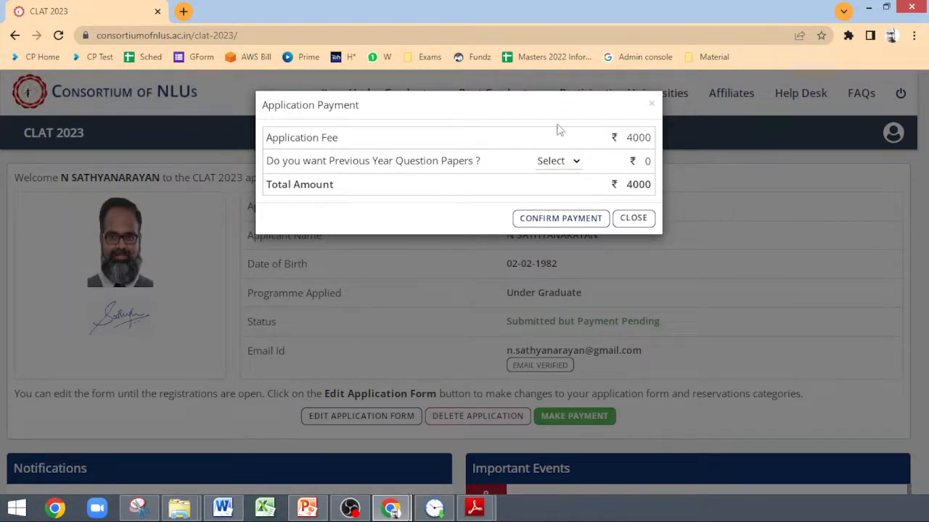
click(563, 168)
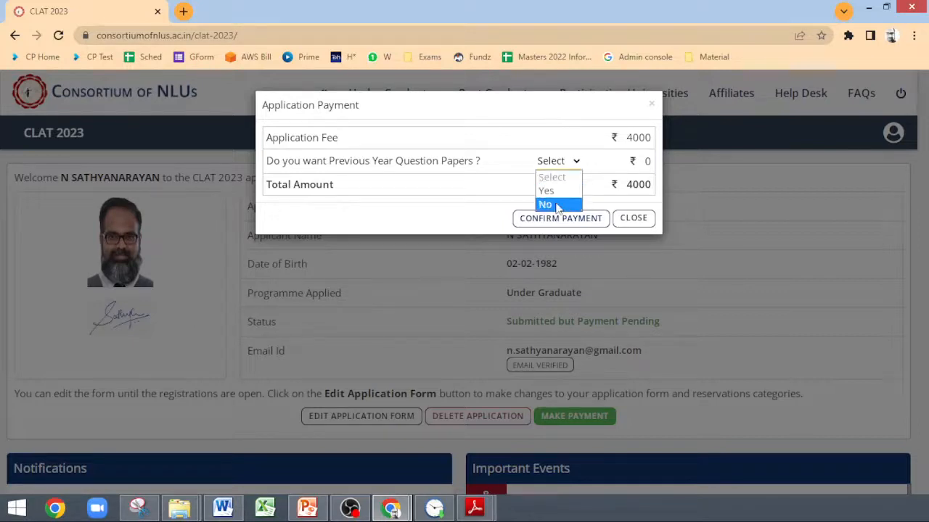
click(556, 202)
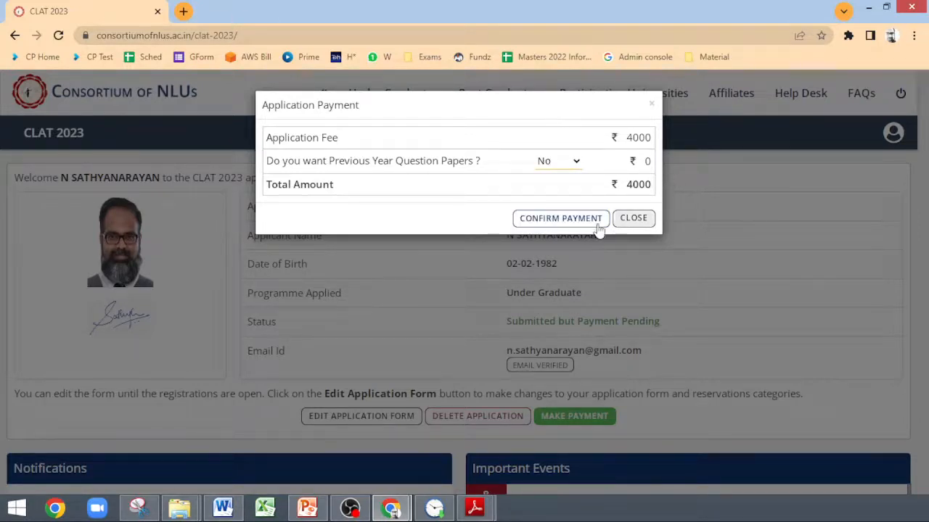
click(556, 221)
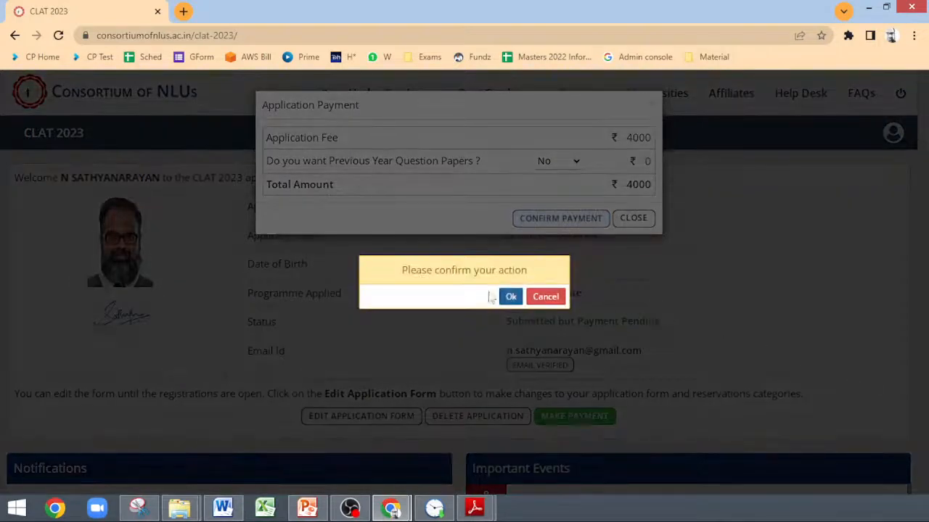
key(Return)
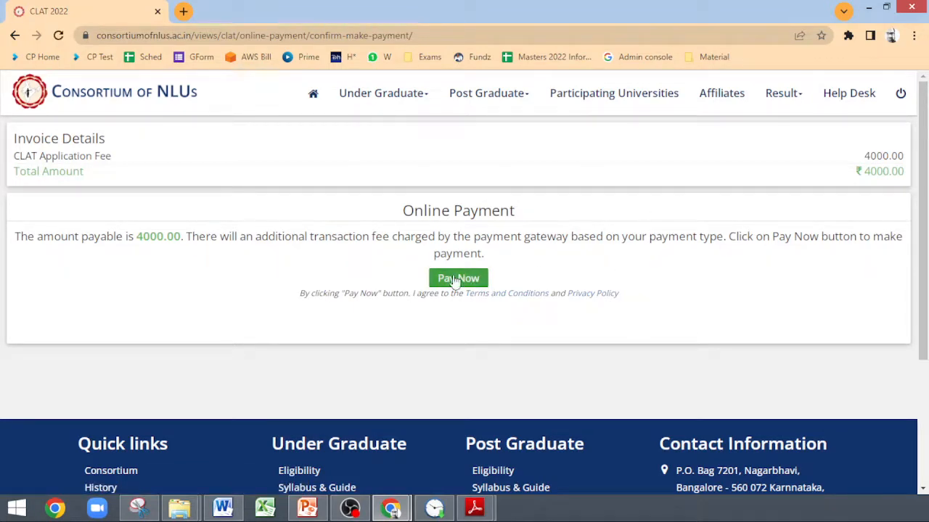
click(455, 280)
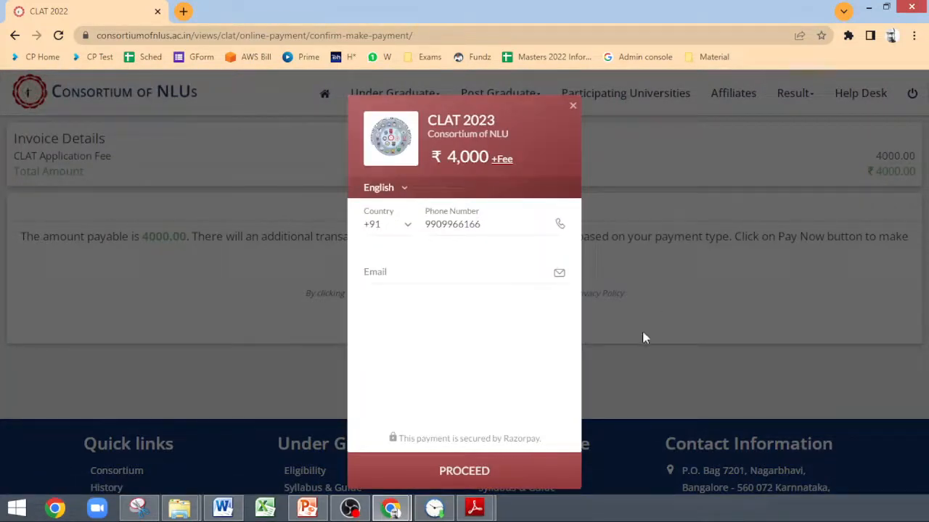
click(484, 279)
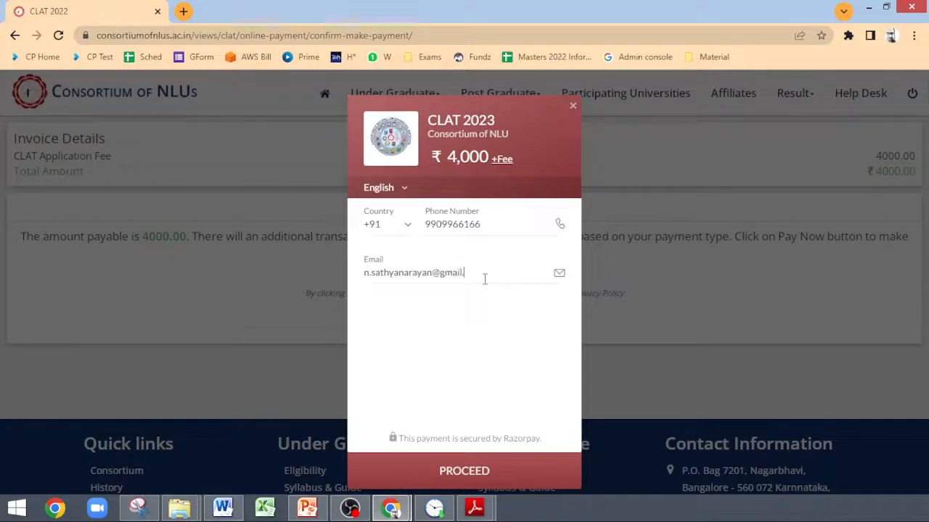
click(481, 478)
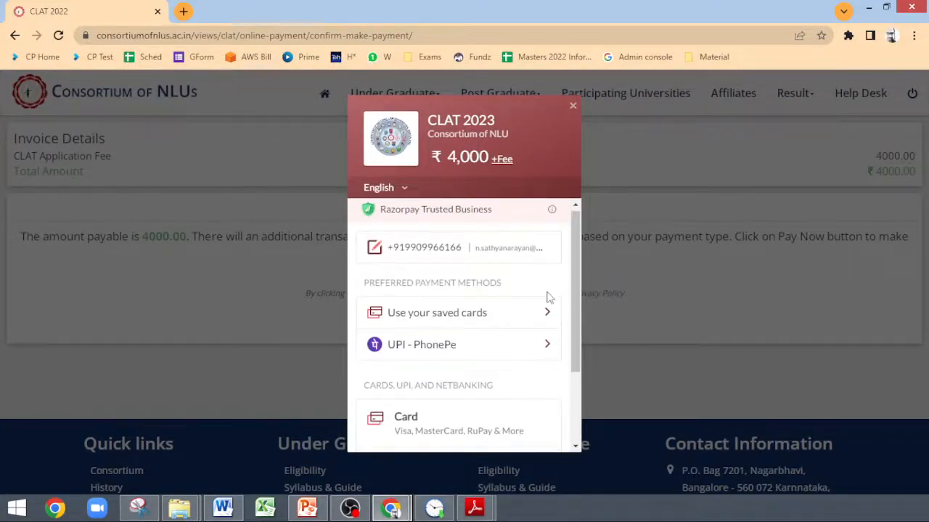
scroll(548, 296, down, 2)
scroll(547, 299, down, 1)
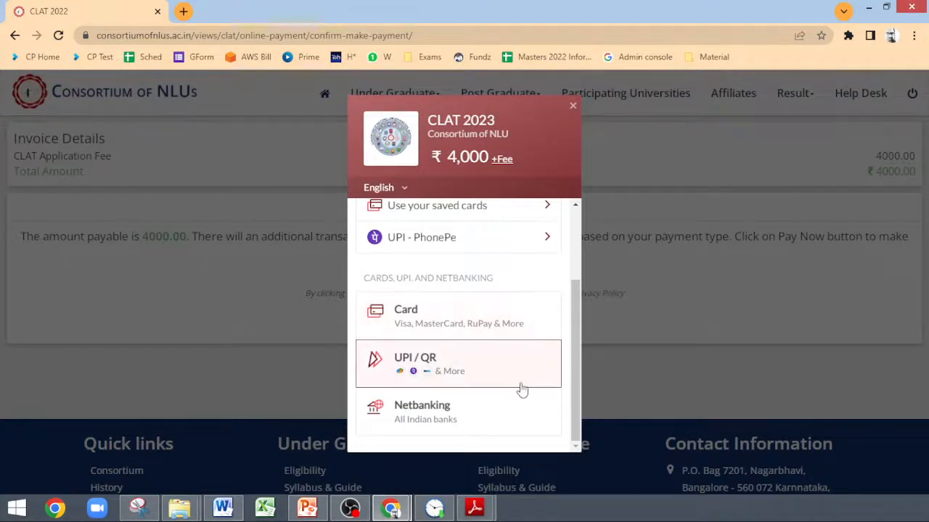
scroll(522, 388, up, 3)
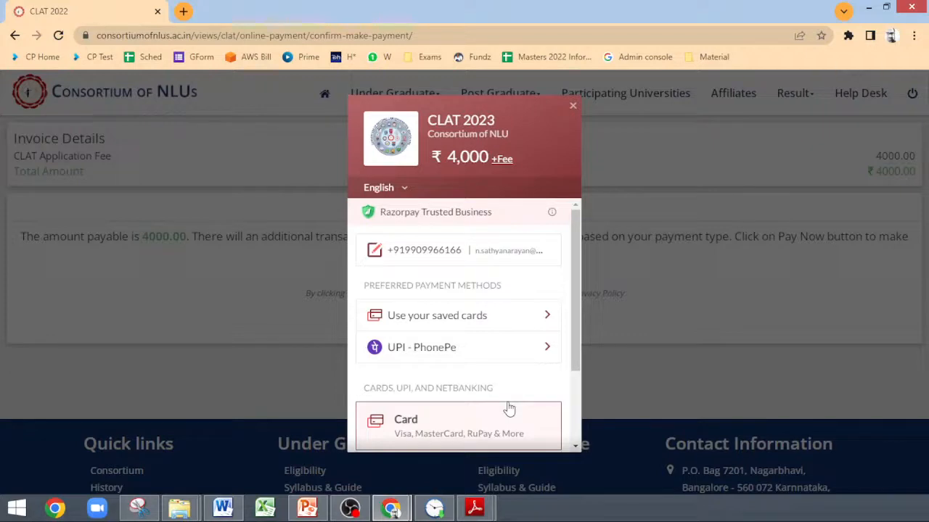
scroll(509, 410, down, 3)
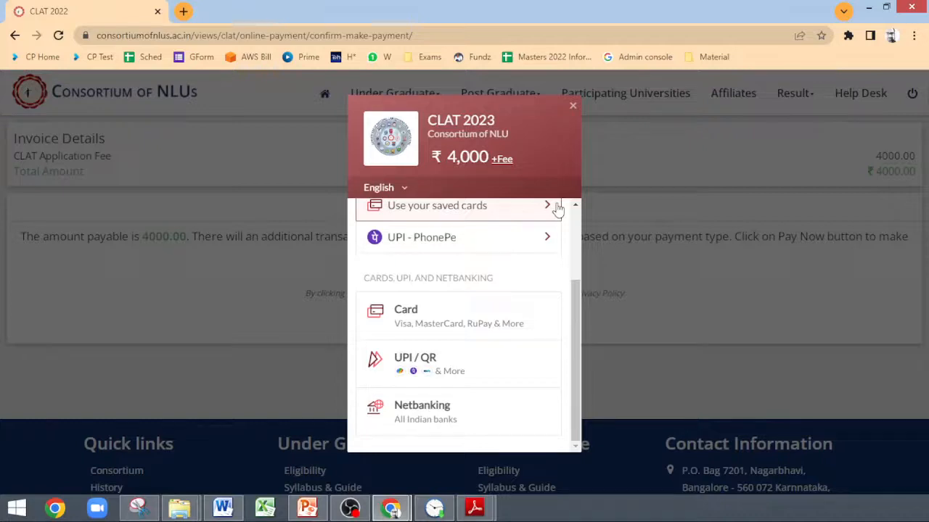
click(573, 107)
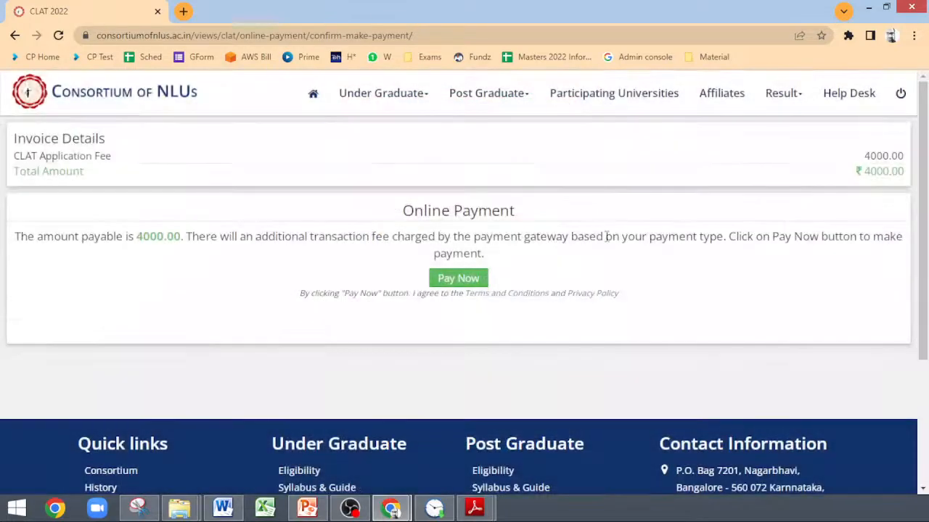